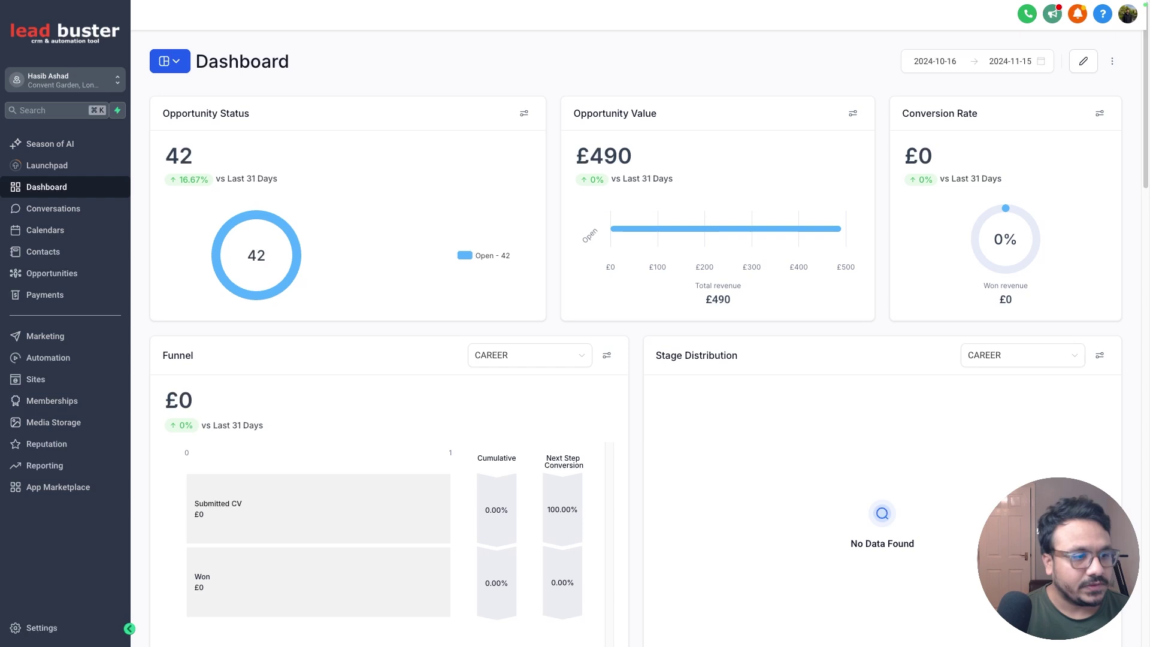
# Step: Create a workflow from scratch, skip the opportunities prompt, and title it 'IVR Workflow For Law Firm'
pyautogui.click(53, 359)
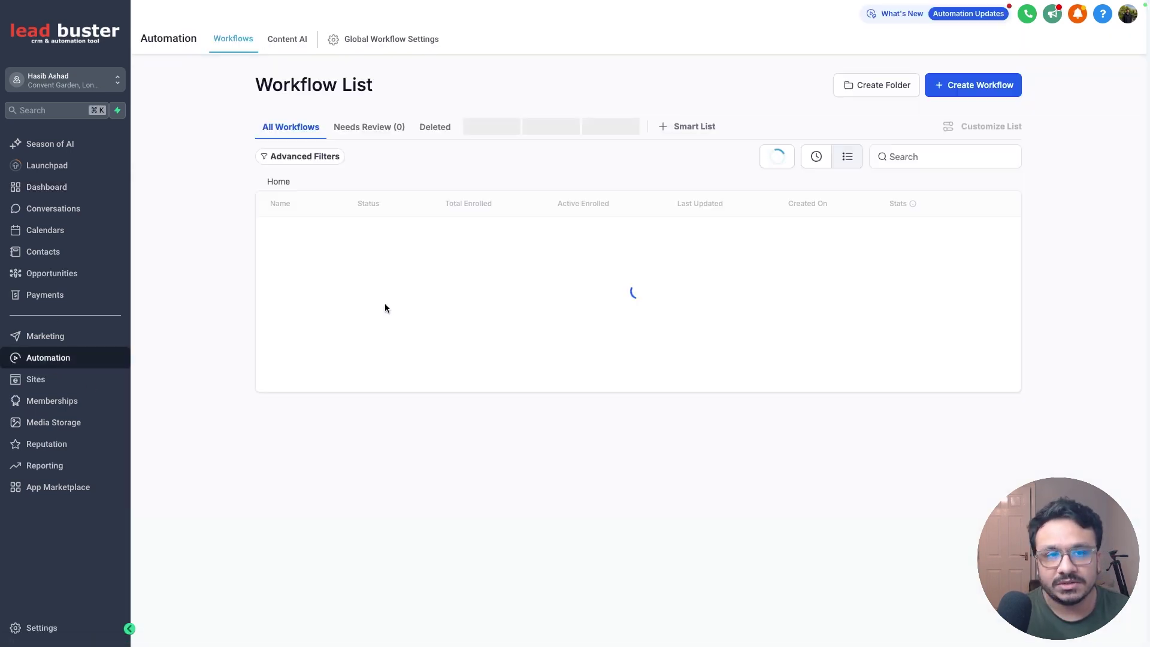
pyautogui.scroll(-3, 230, 448)
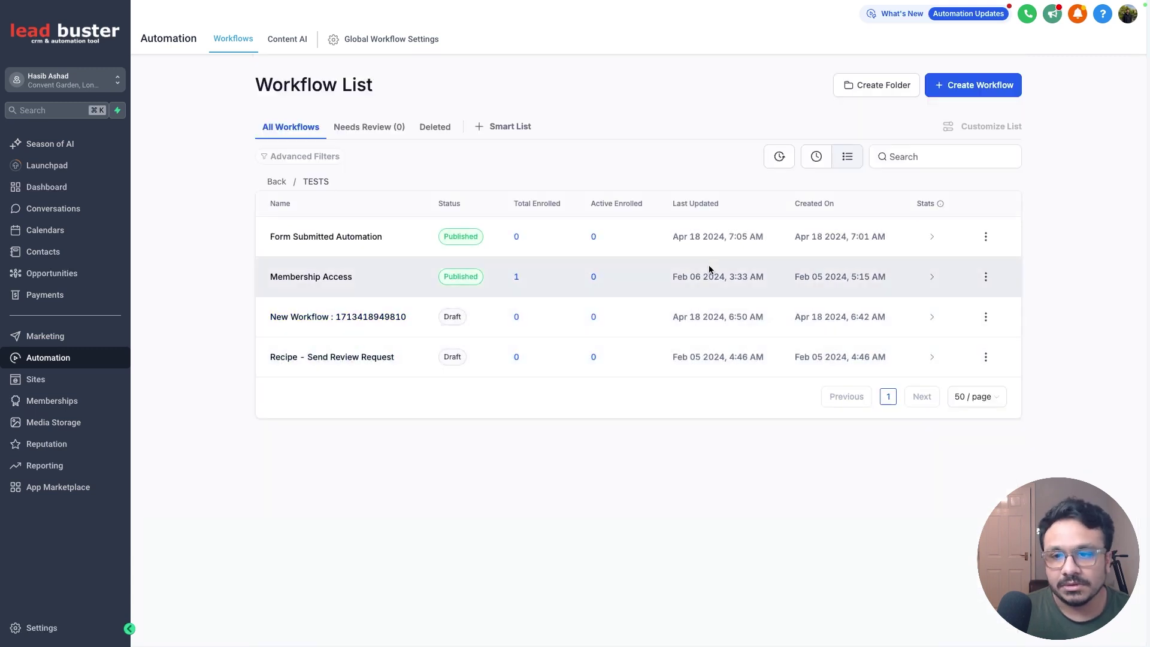
pyautogui.click(964, 87)
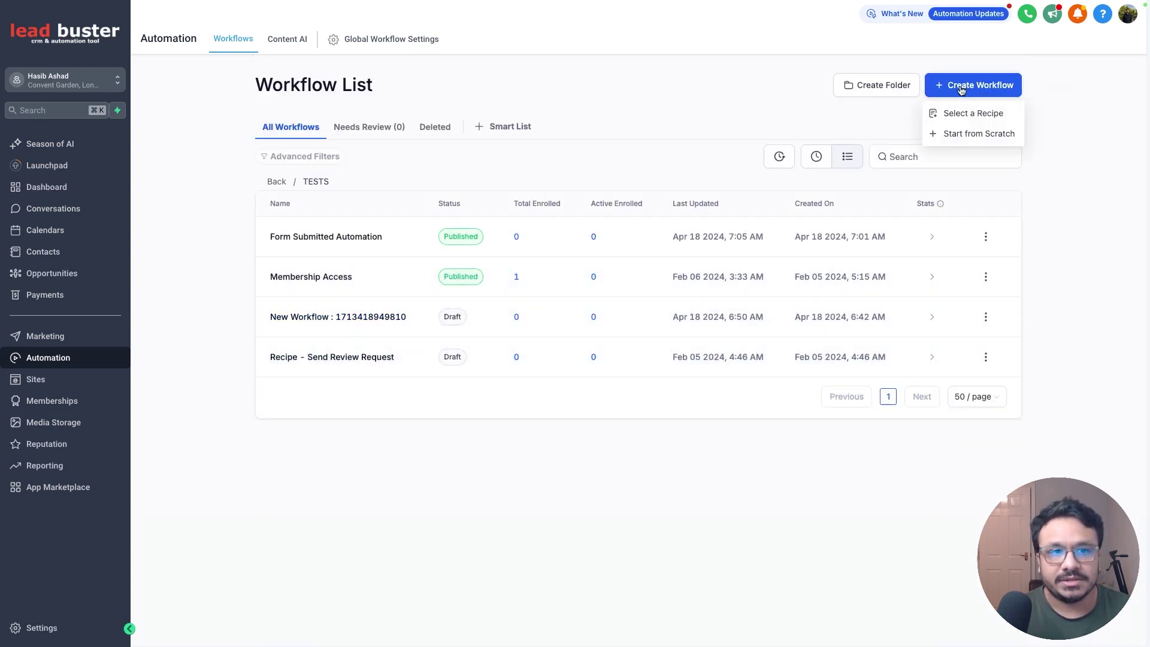
pyautogui.click(973, 136)
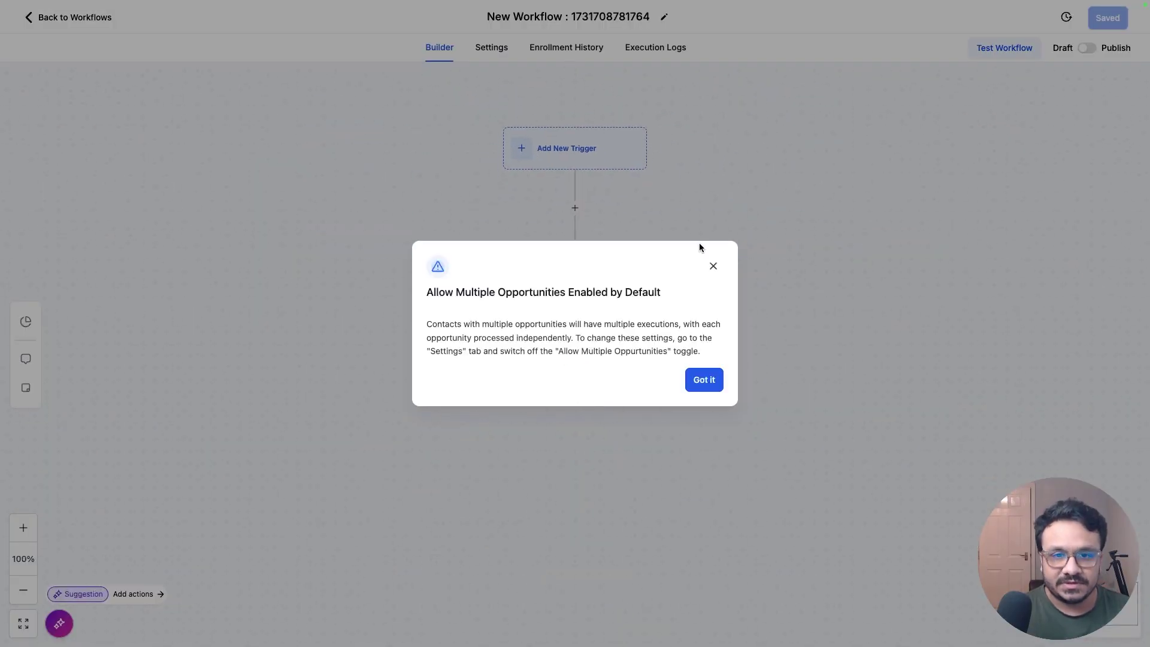
pyautogui.click(714, 266)
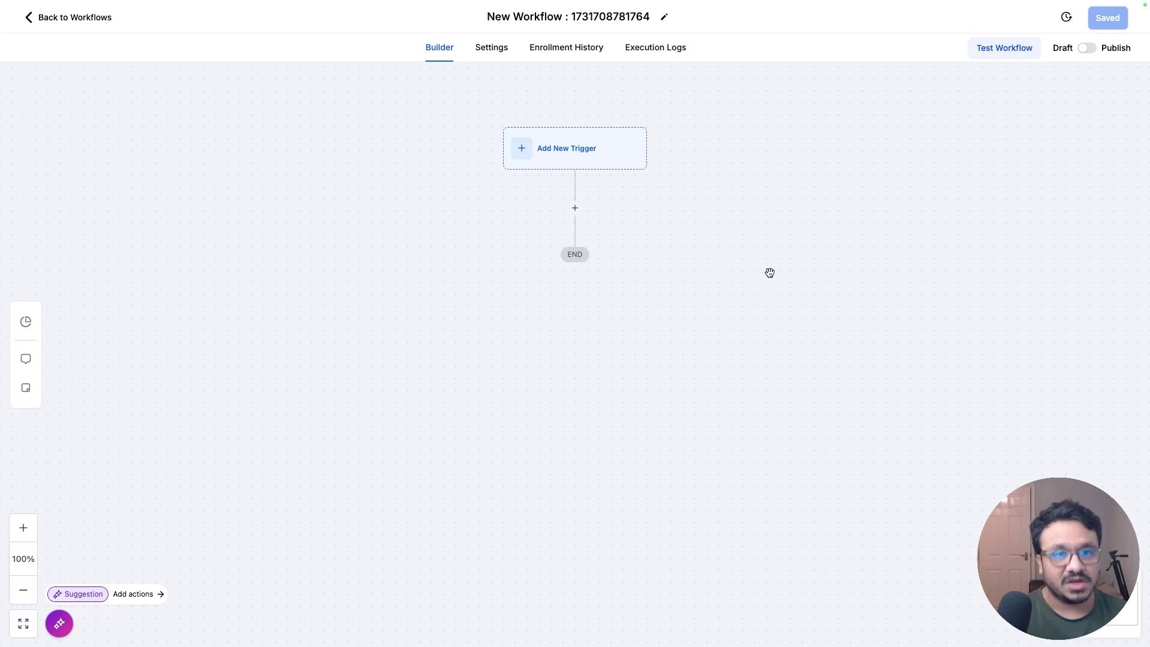
pyautogui.click(535, 15)
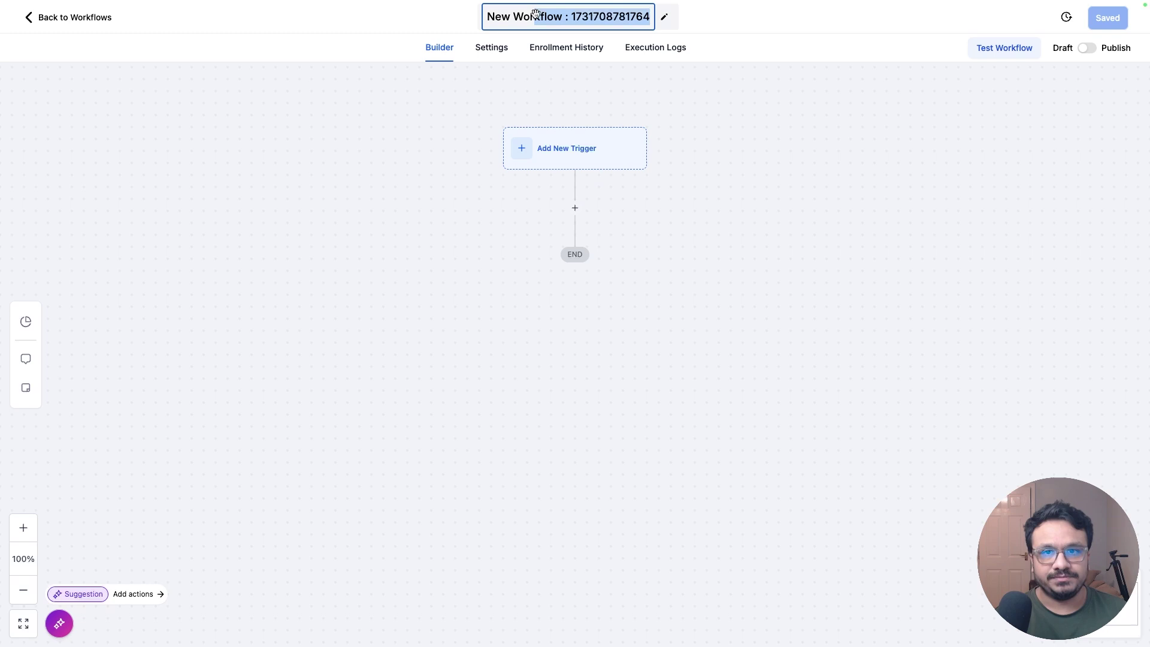
pyautogui.write('IVR ')
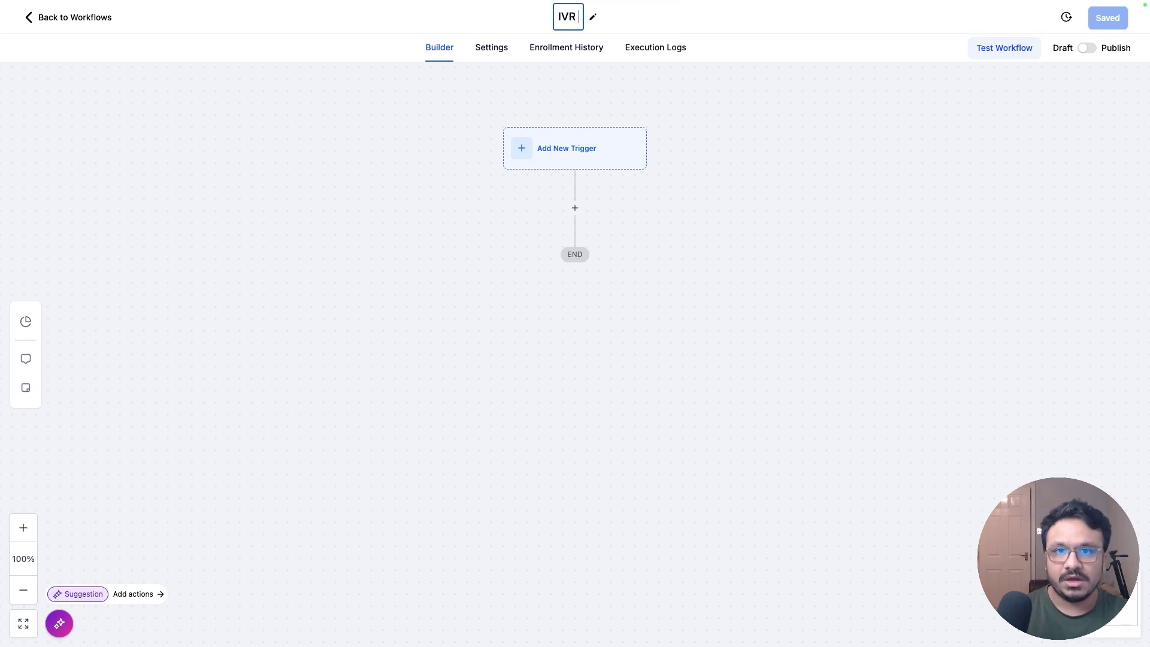
pyautogui.write('Workflow For Law Firm')
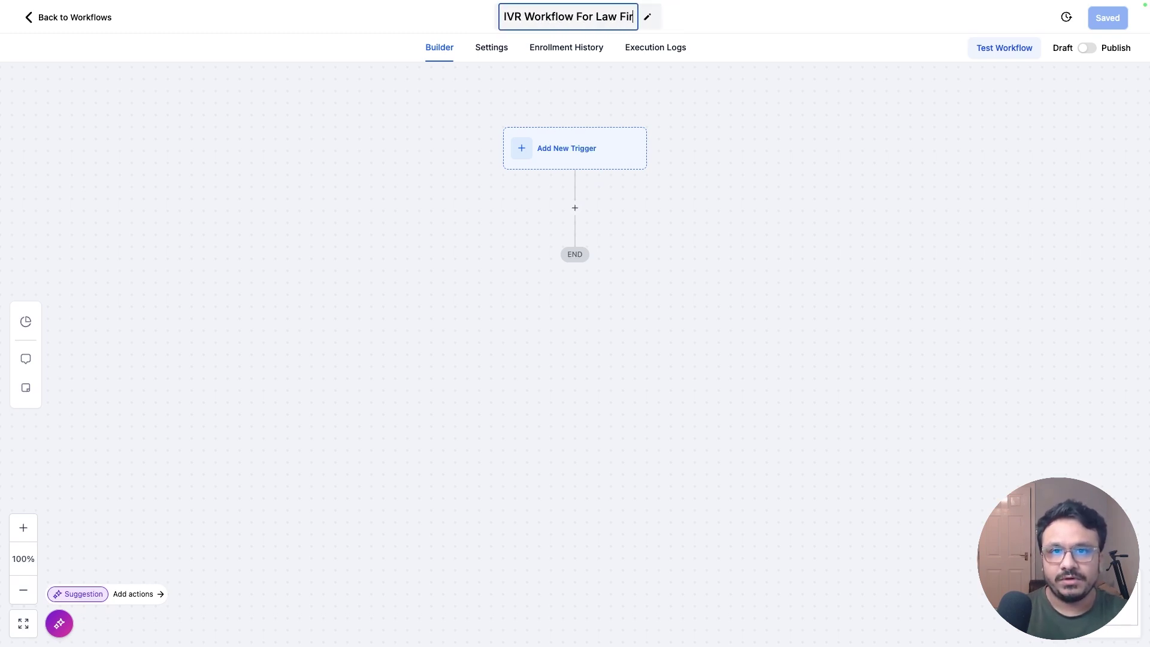
# Step: Add a Start IVR Trigger filtered to one of the account's phone numbers and save it
pyautogui.moveTo(684, 129); pyautogui.dragTo(680, 109)
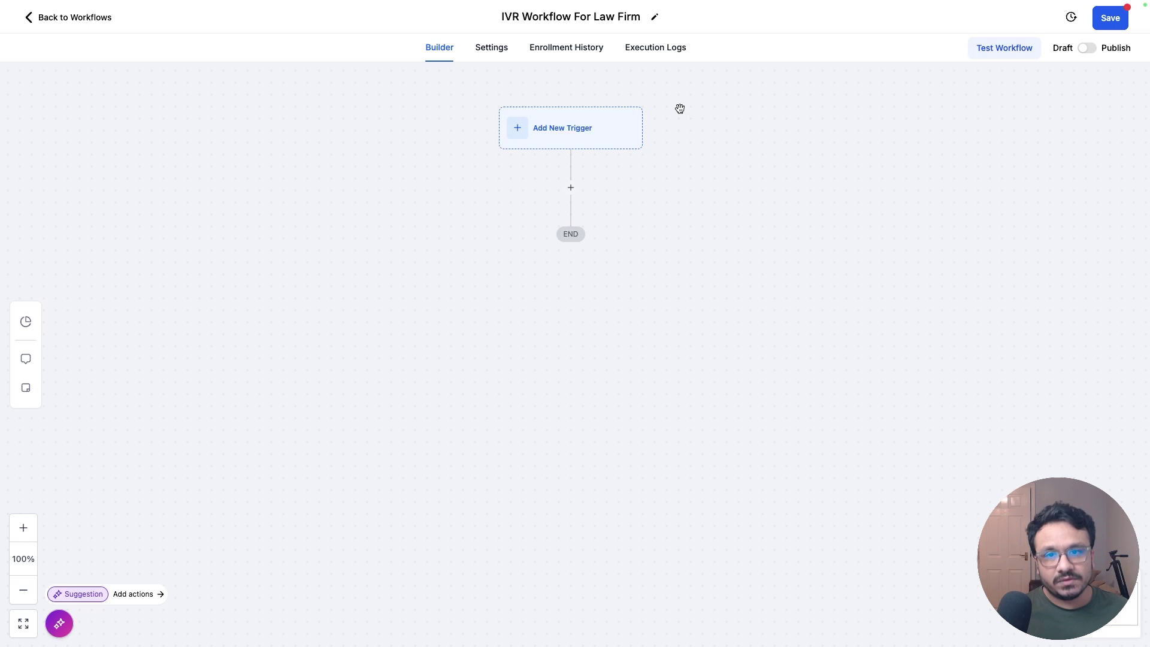
pyautogui.click(572, 127)
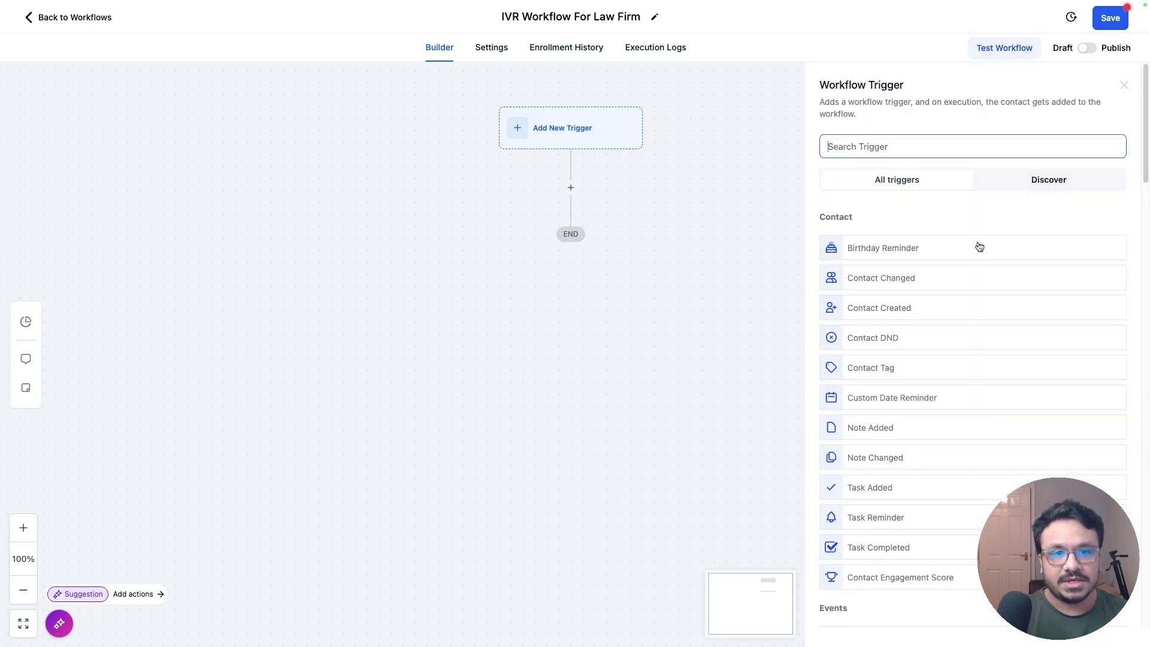
pyautogui.scroll(-2, 933, 226)
pyautogui.scroll(3, 934, 226)
pyautogui.click(917, 134)
pyautogui.write('ivr')
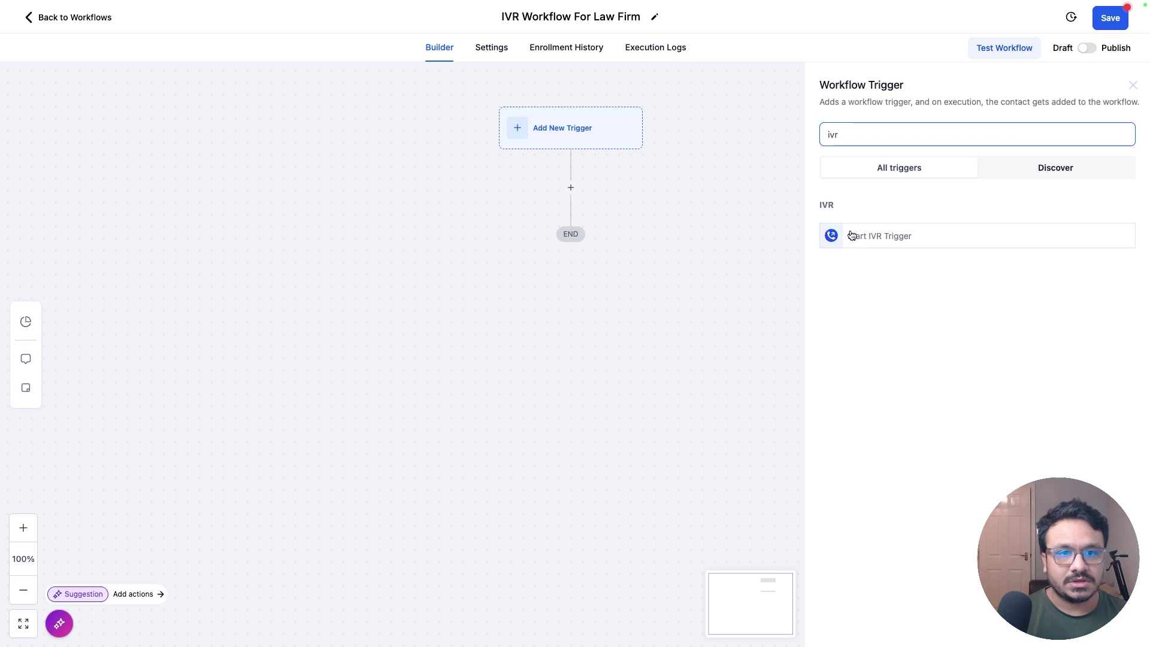
pyautogui.click(860, 236)
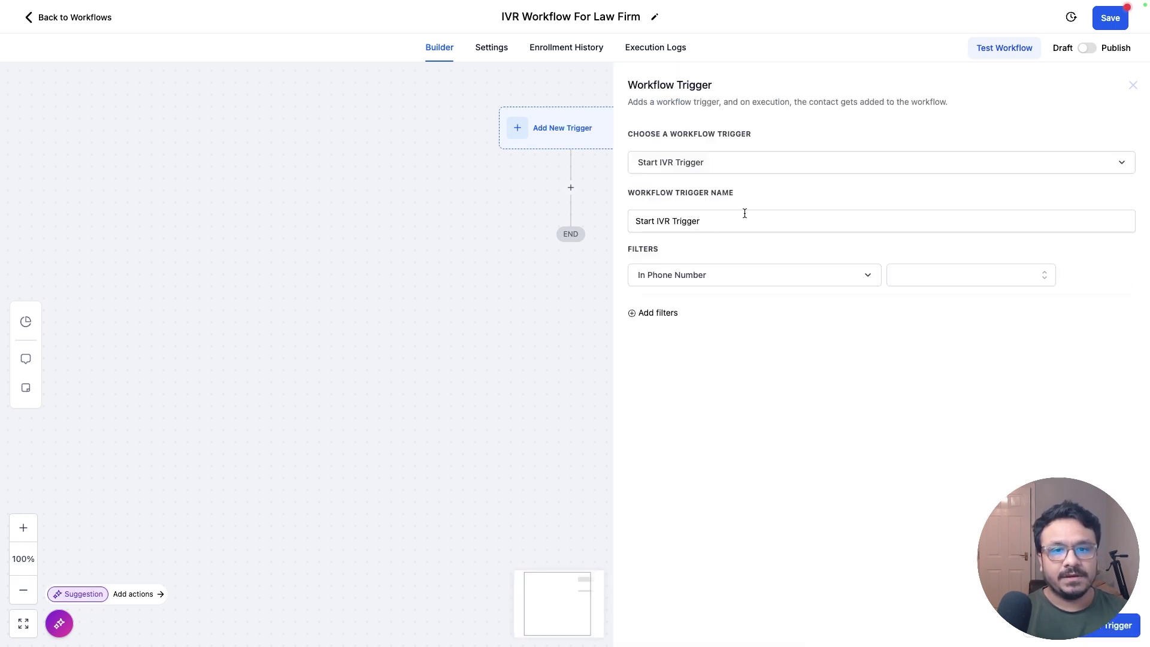
pyautogui.click(961, 275)
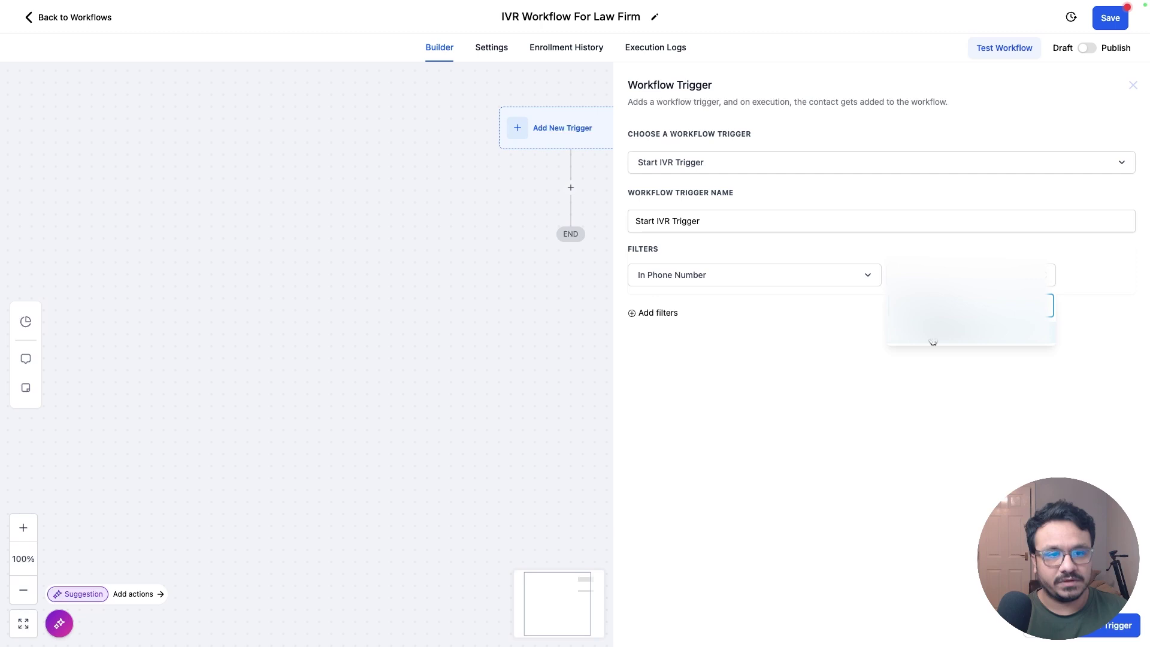
pyautogui.click(932, 341)
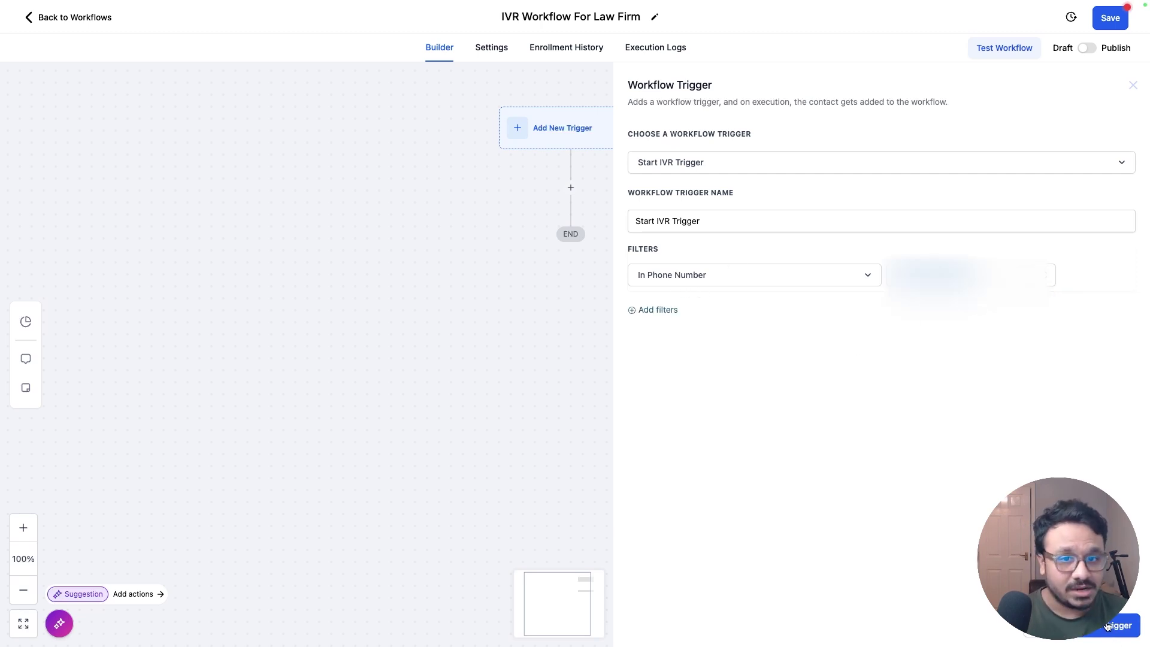
pyautogui.click(1109, 626)
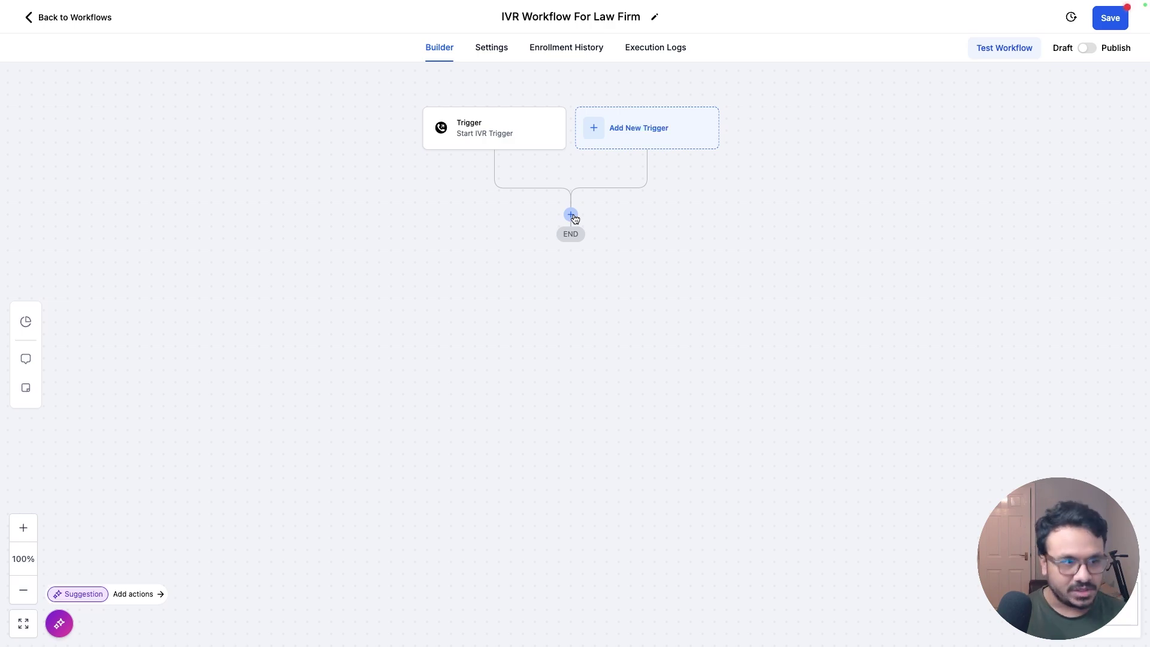
# Step: Add a Say/Play Message action after the trigger, set to speak text rather than play audio
pyautogui.click(572, 216)
pyautogui.scroll(-15, 926, 272)
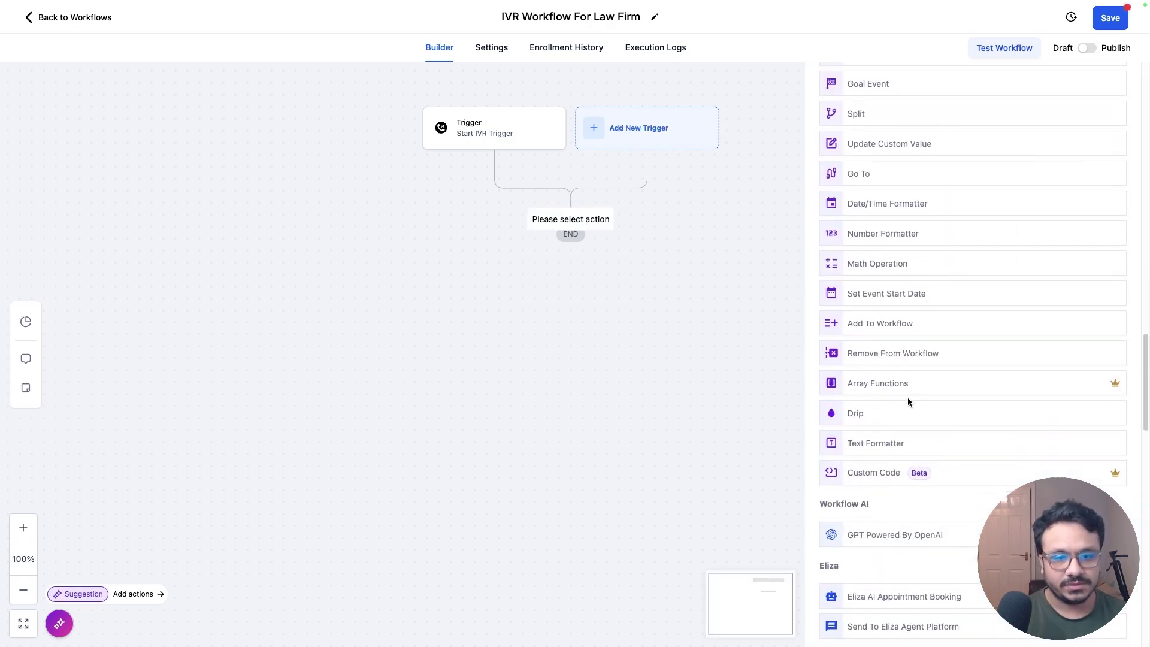
pyautogui.scroll(-10, 902, 403)
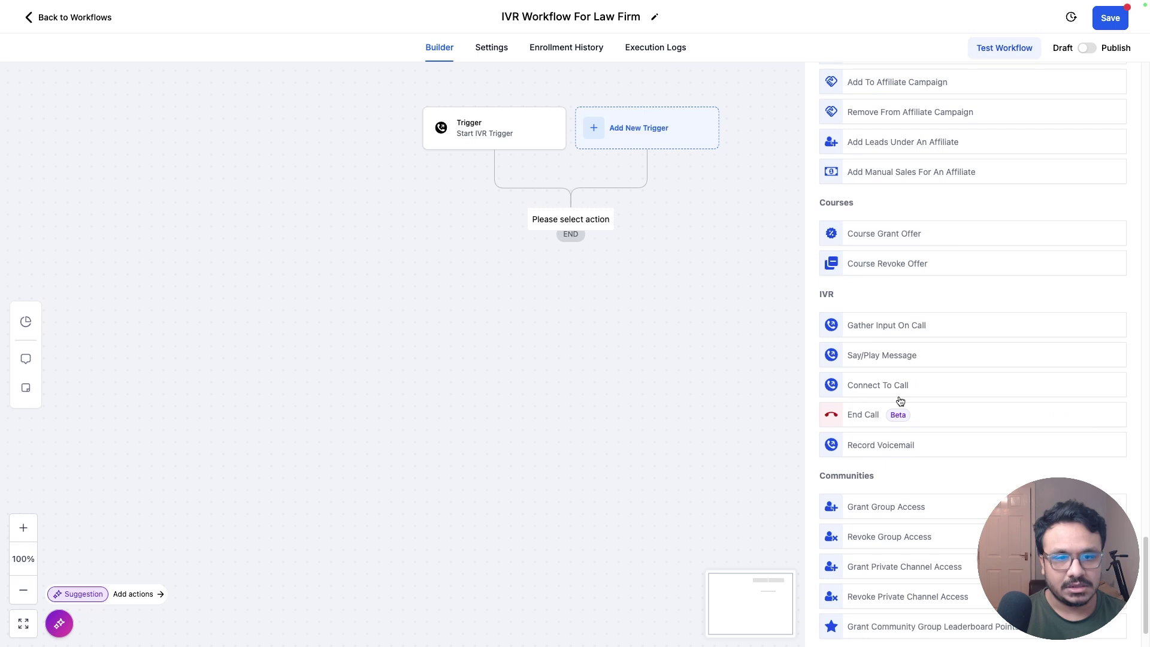
pyautogui.scroll(-1, 837, 298)
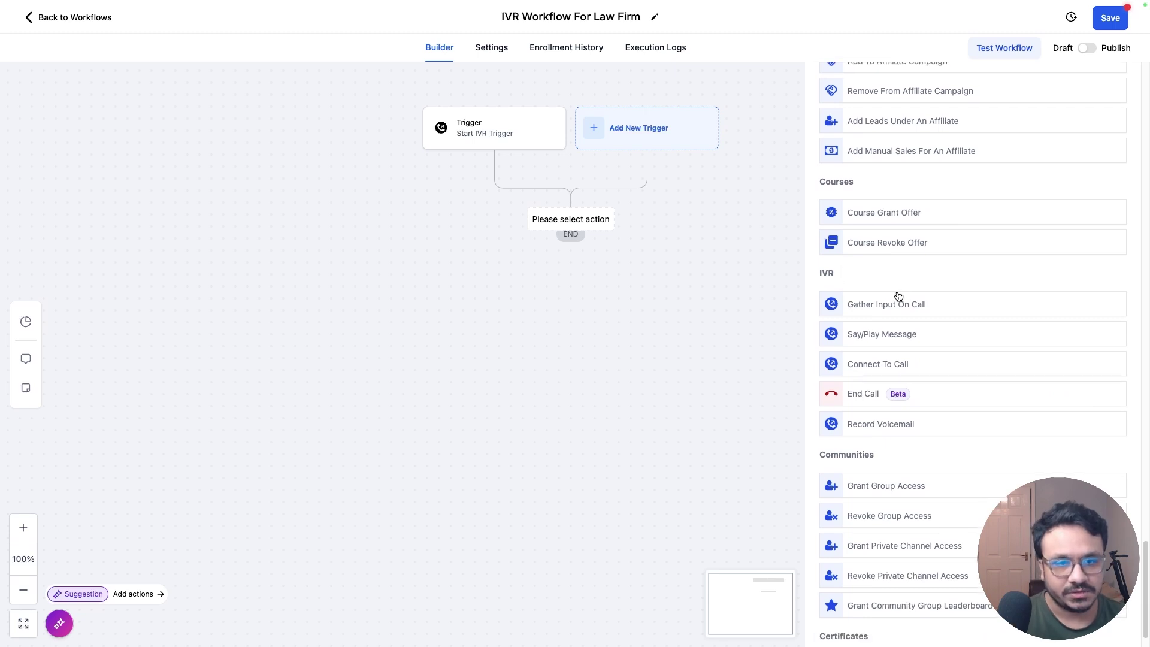
pyautogui.click(871, 339)
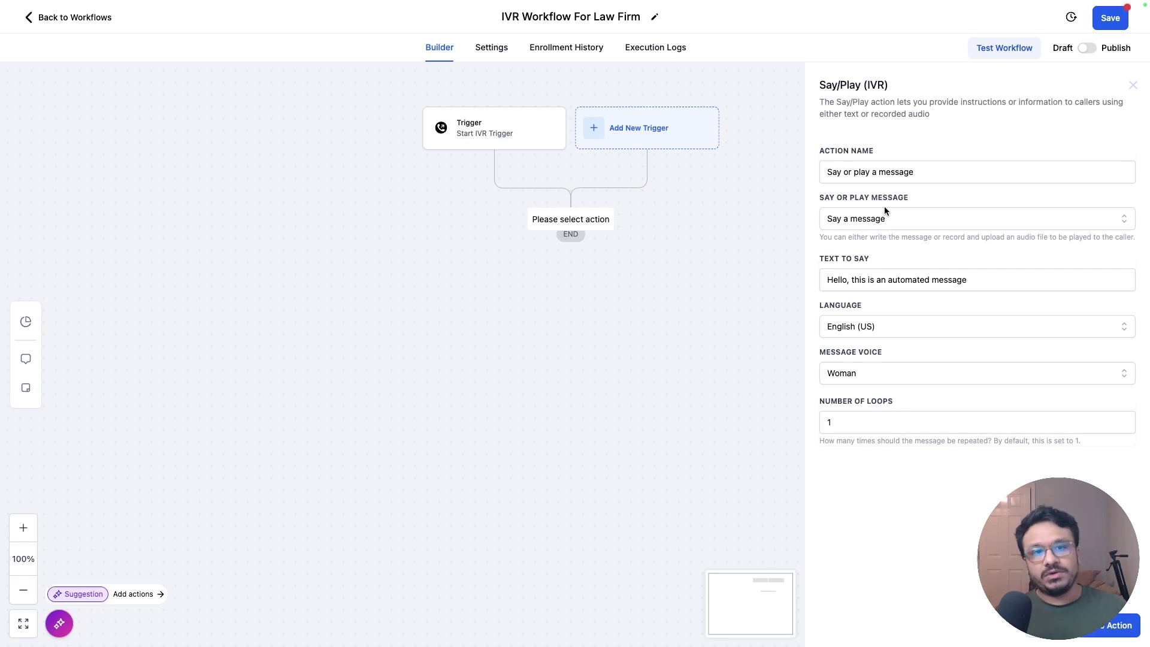
pyautogui.click(882, 219)
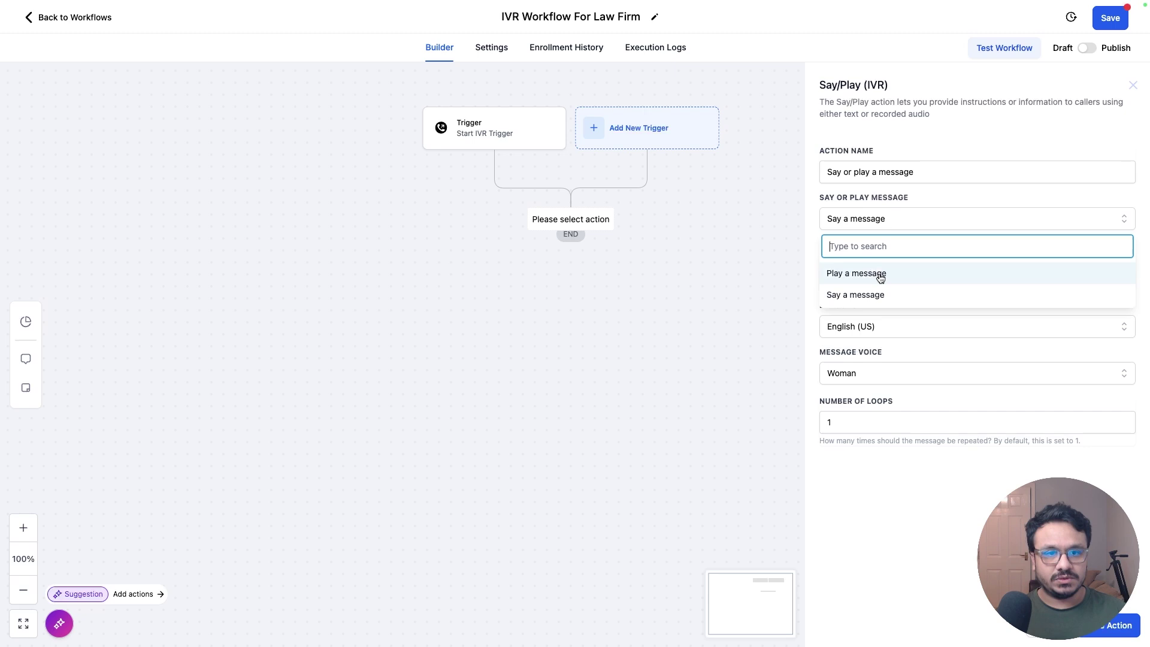
pyautogui.click(881, 273)
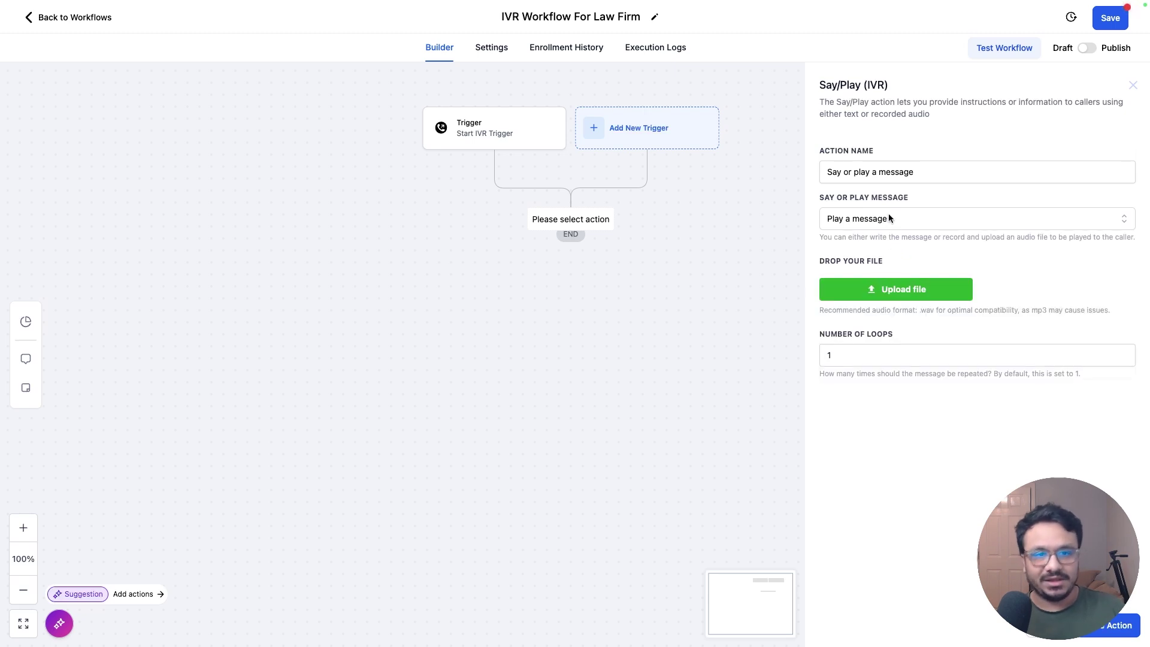
pyautogui.click(889, 219)
pyautogui.click(883, 295)
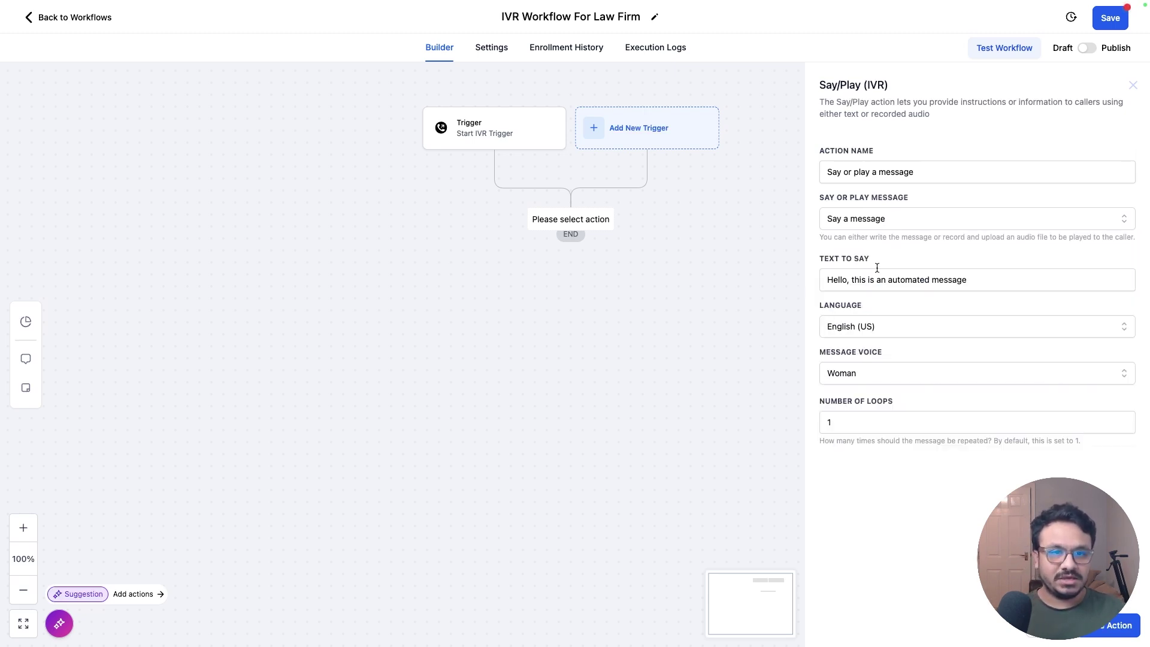
# Step: Set the message to 'Welcome to Brian's Law Firm. Hope you are having an amazing day!' in English (US), Woman voice, and save
pyautogui.hotkey('ctrl', 'a')
pyautogui.write('Welcome ')
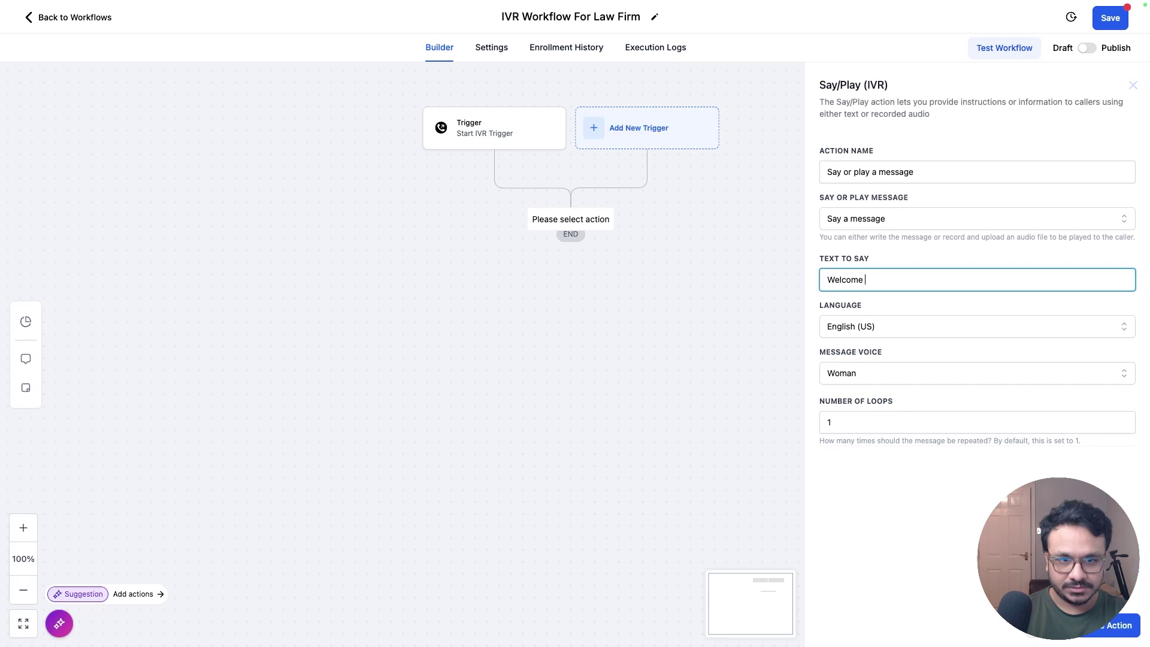
pyautogui.write("to Brian's Law")
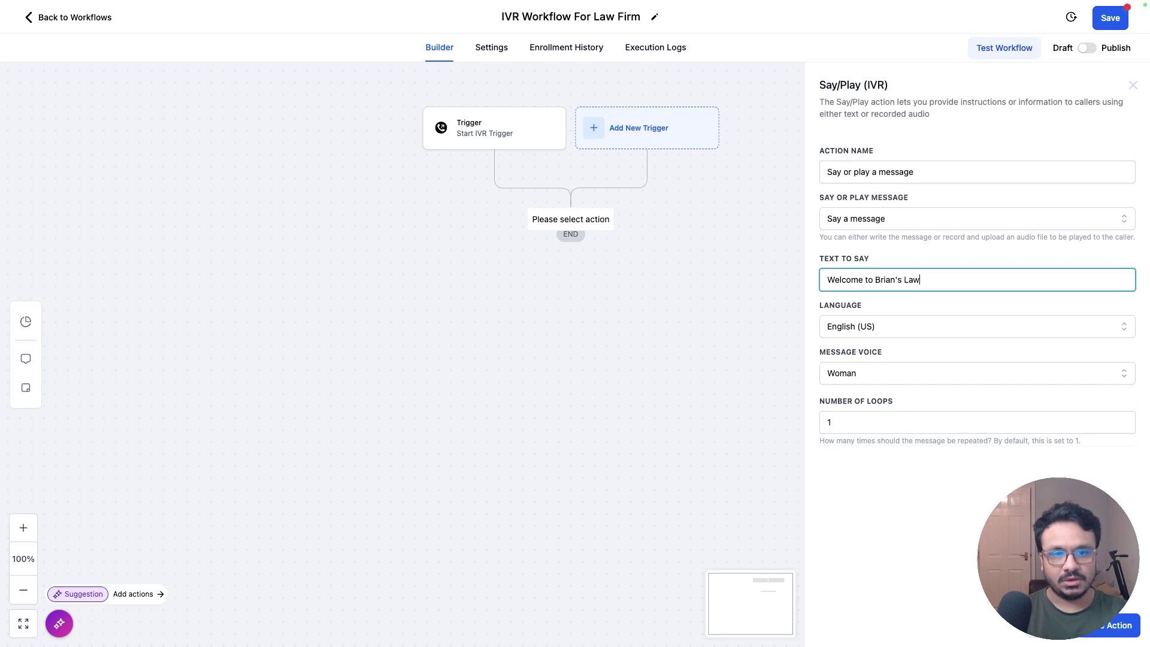
pyautogui.write(' Firm. Hope you are havin')
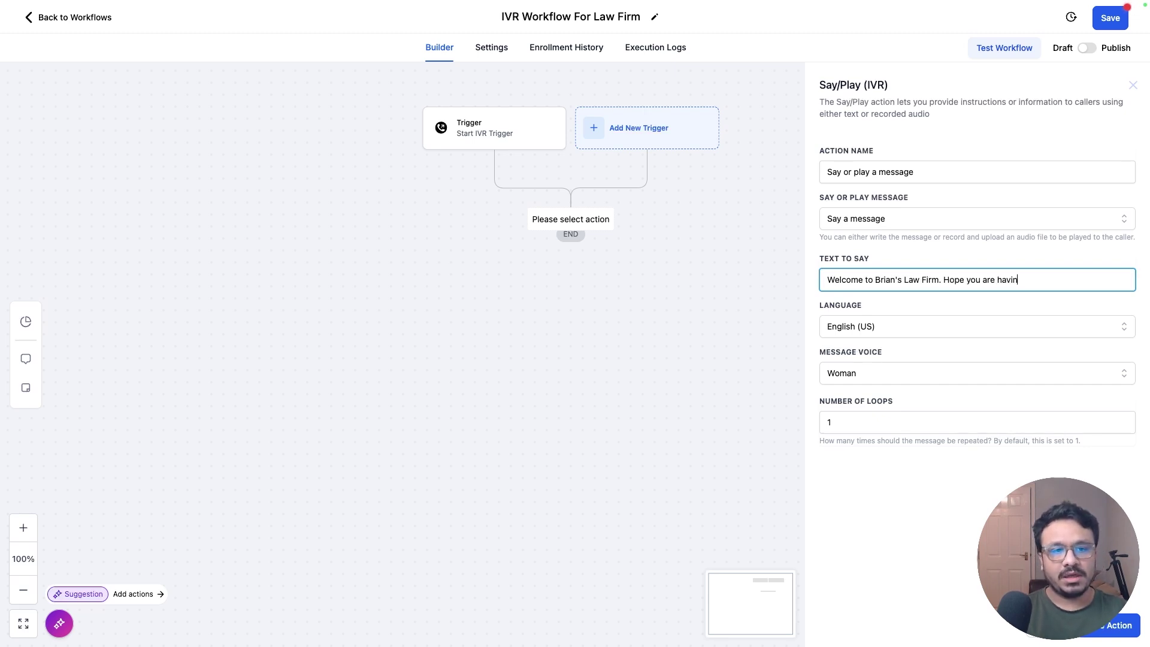
pyautogui.write('g an amazing day!')
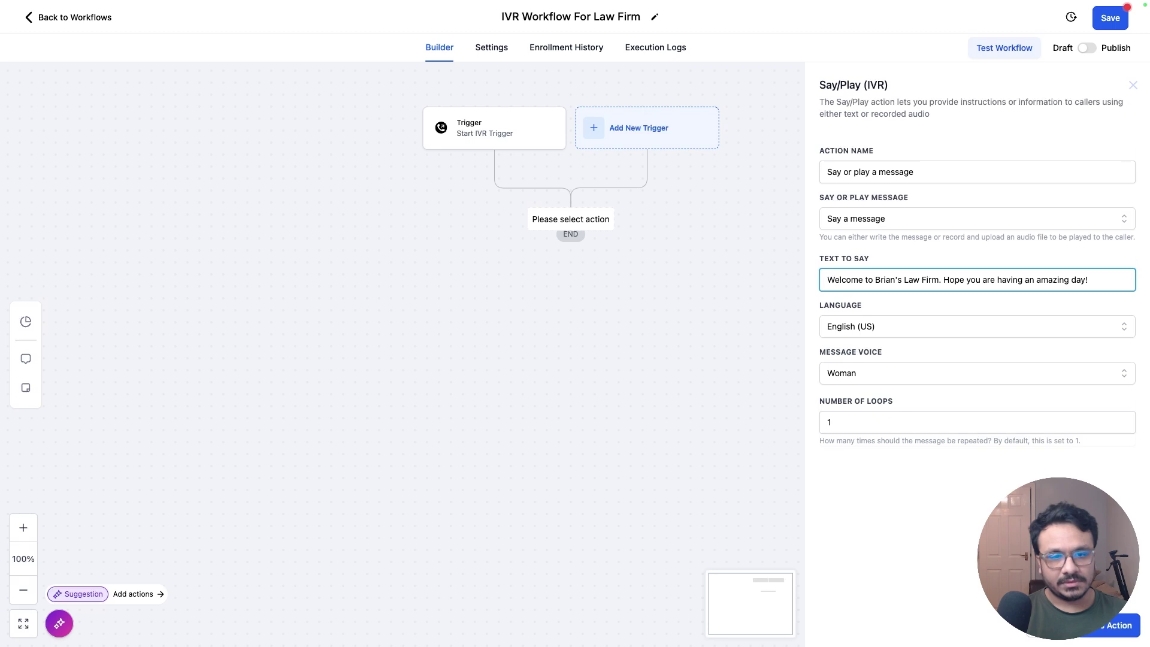
pyautogui.click(858, 328)
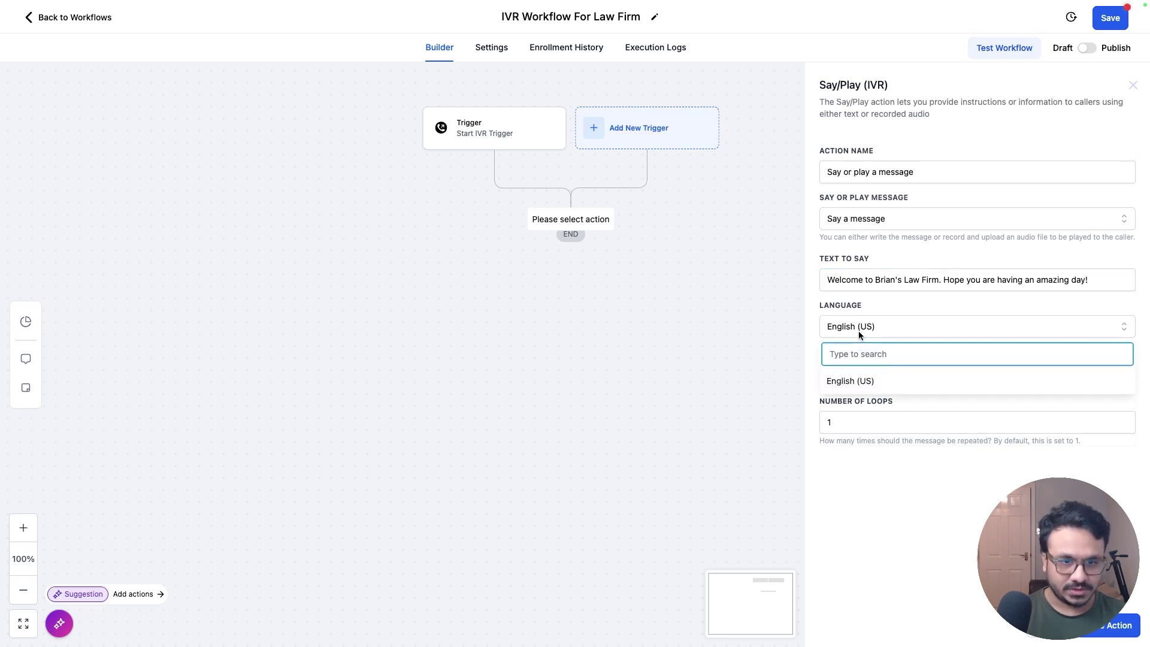
pyautogui.click(880, 379)
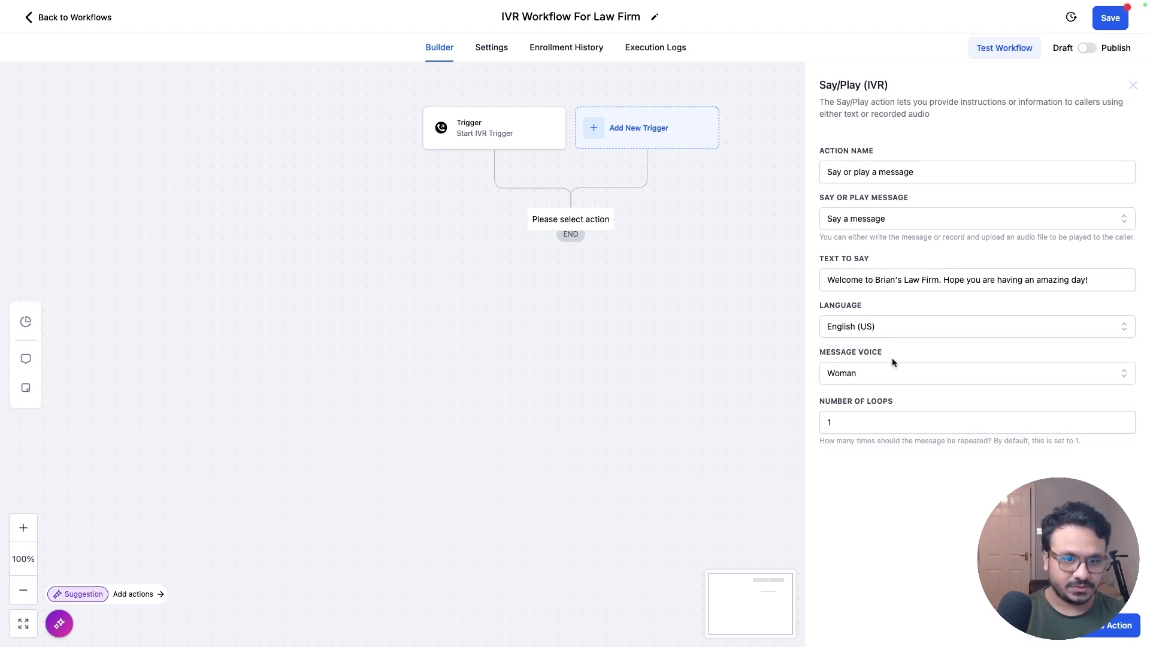
pyautogui.click(854, 373)
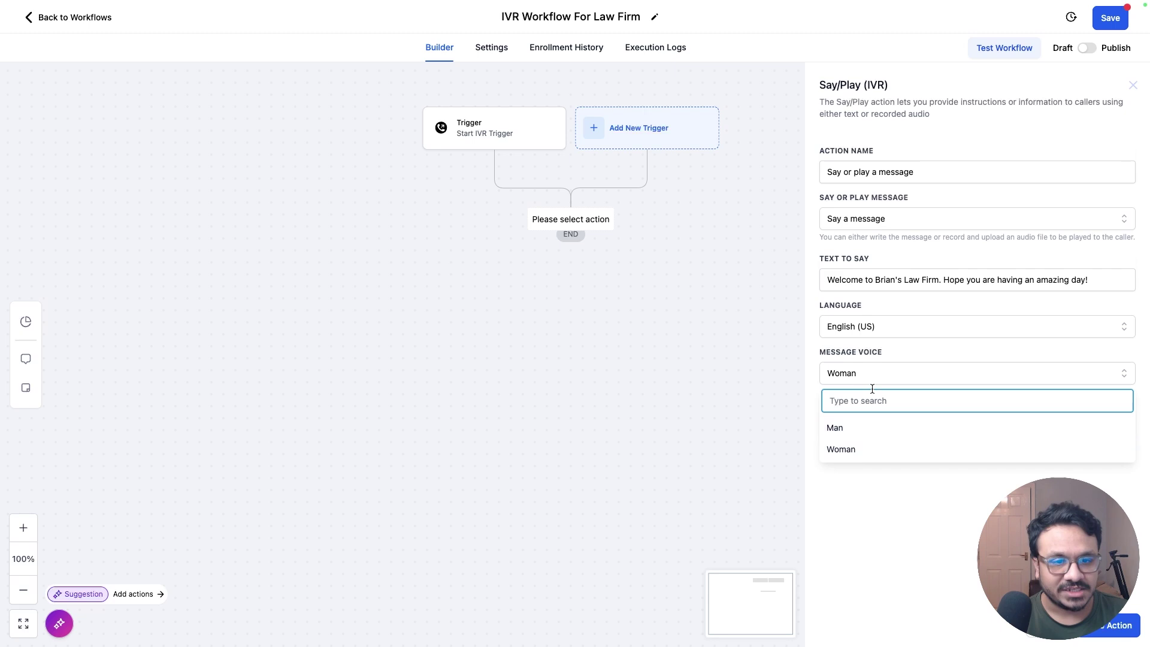
pyautogui.click(872, 380)
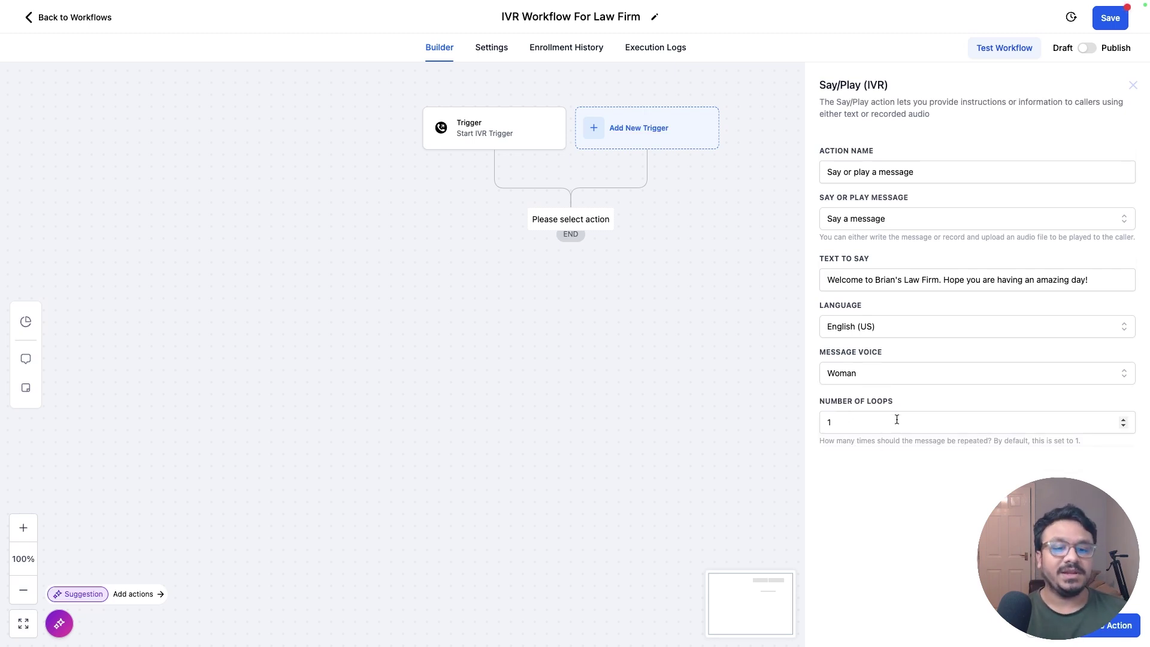
pyautogui.click(1111, 626)
# Step: Rename the message step to 'Initial Message'
pyautogui.click(531, 248)
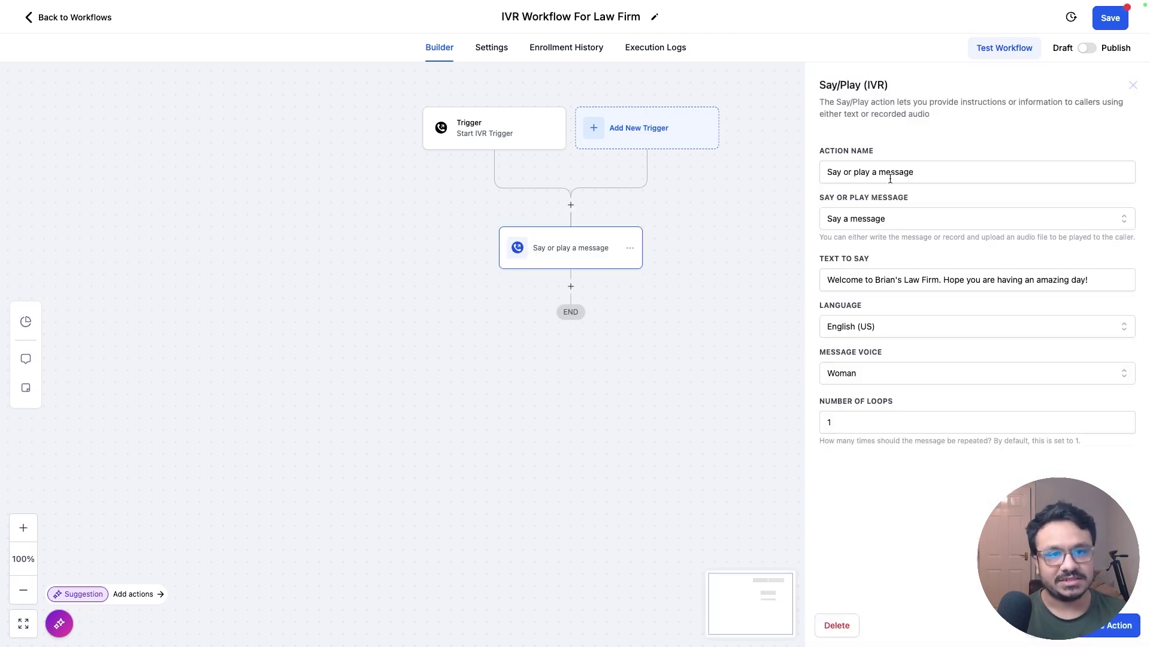
pyautogui.moveTo(923, 173); pyautogui.dragTo(794, 175)
pyautogui.write('Initi')
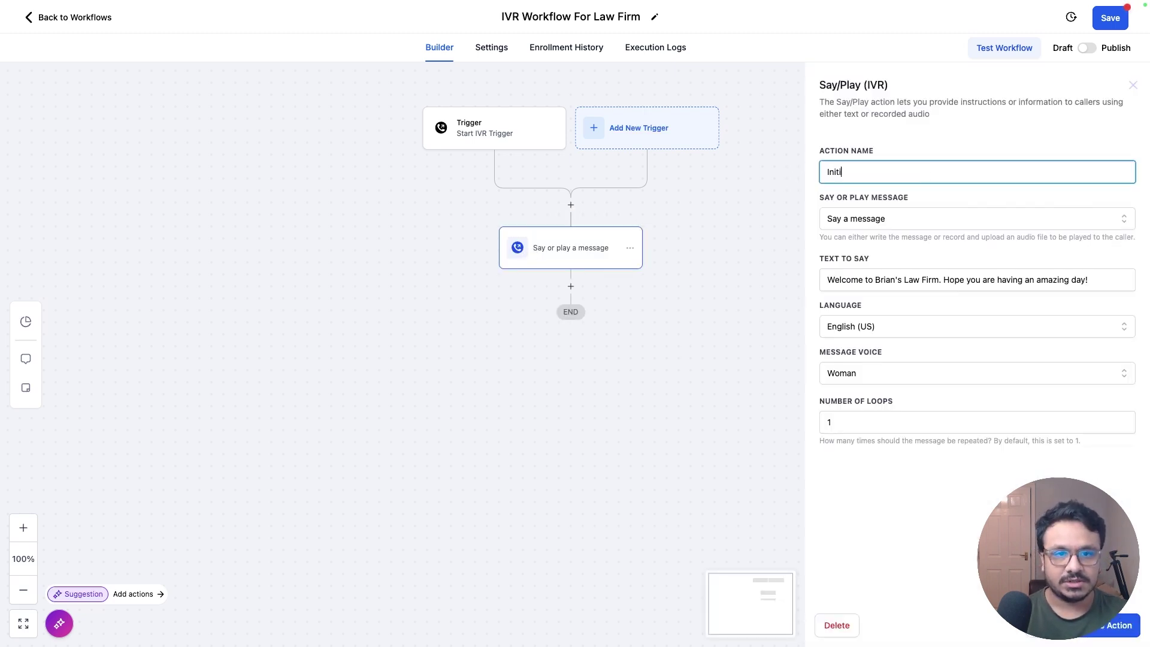
pyautogui.write('al Message')
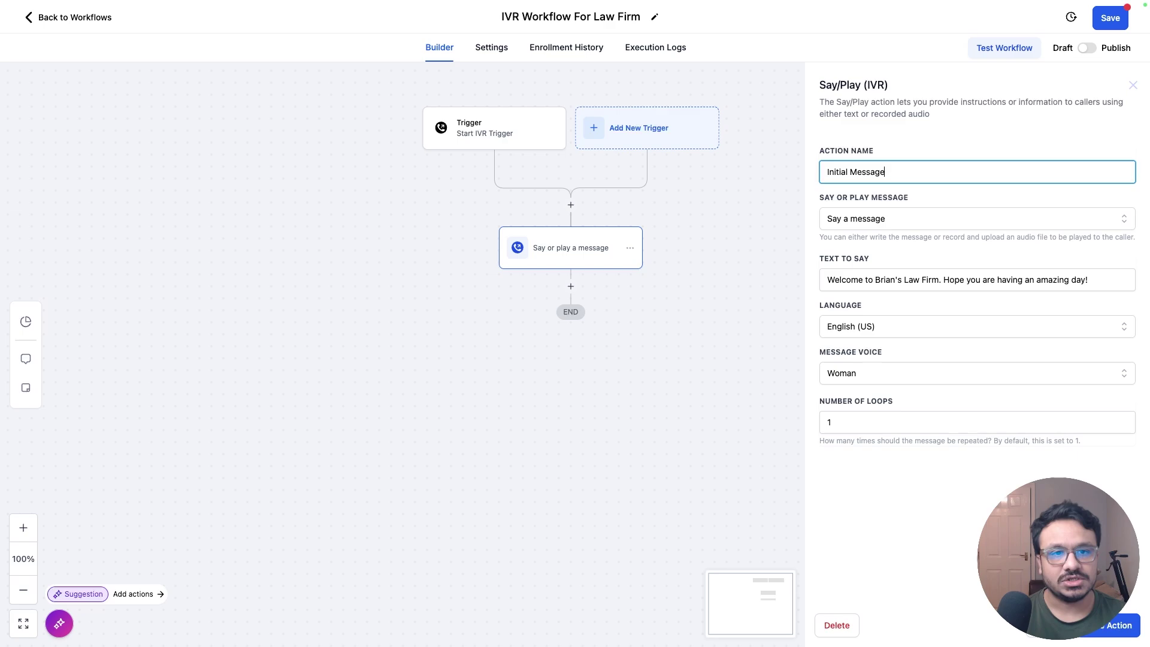
pyautogui.click(794, 173)
# Step: Add a Gather Input On Call step below Initial Message
pyautogui.click(571, 286)
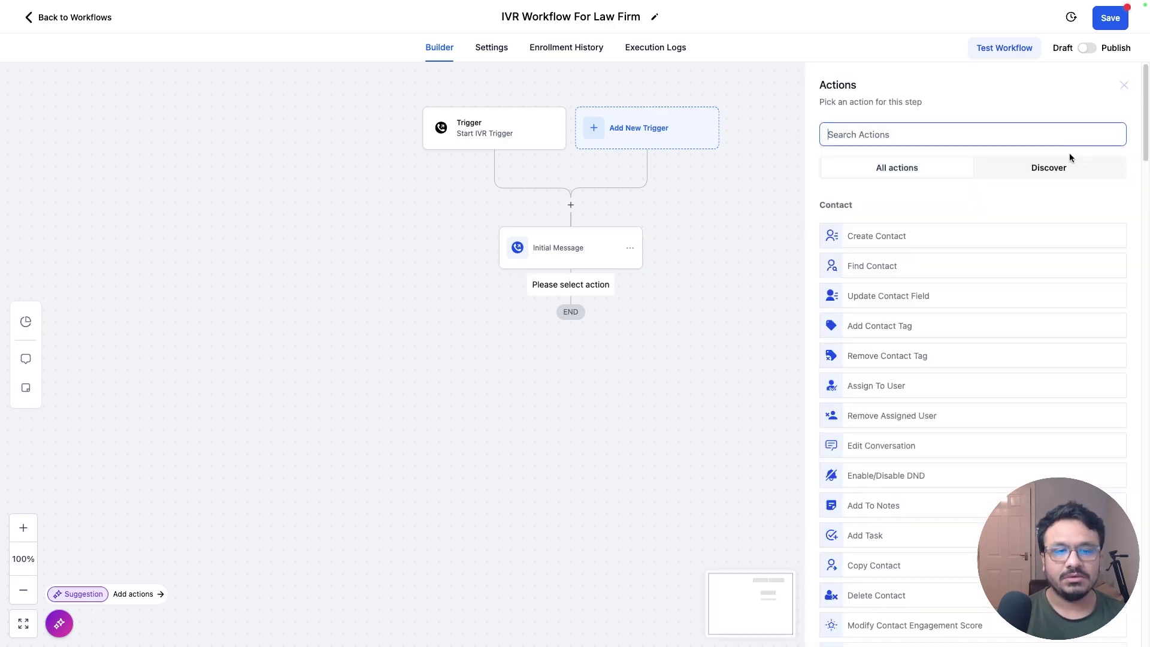
pyautogui.scroll(-10, 952, 282)
pyautogui.scroll(4, 955, 291)
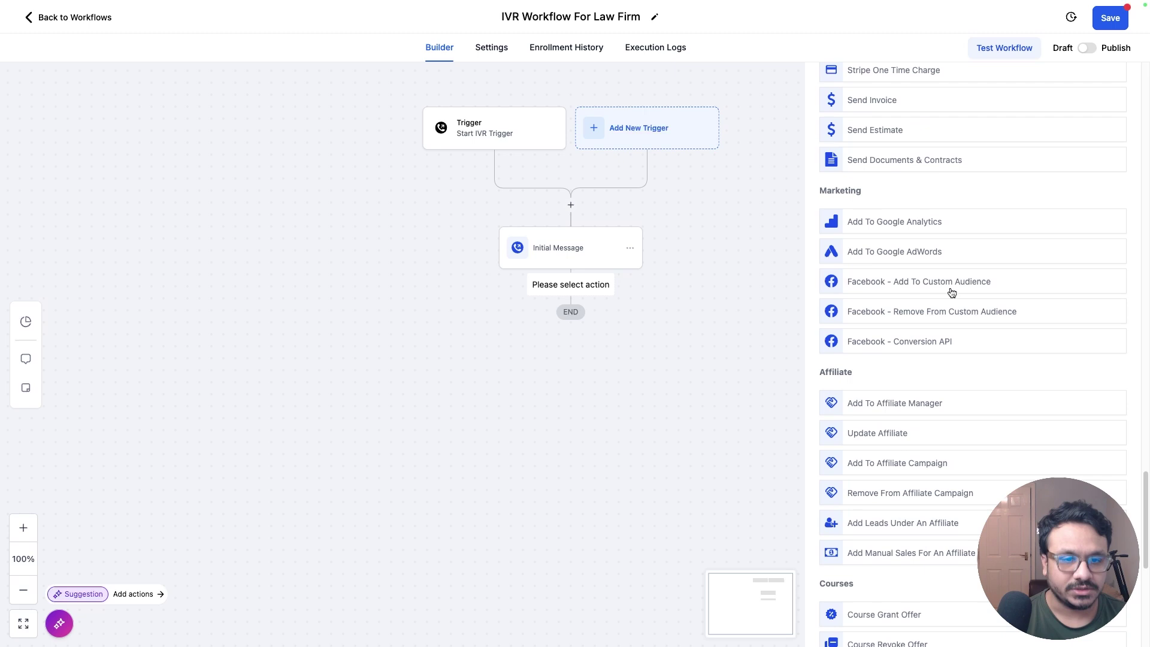
pyautogui.scroll(-5, 952, 290)
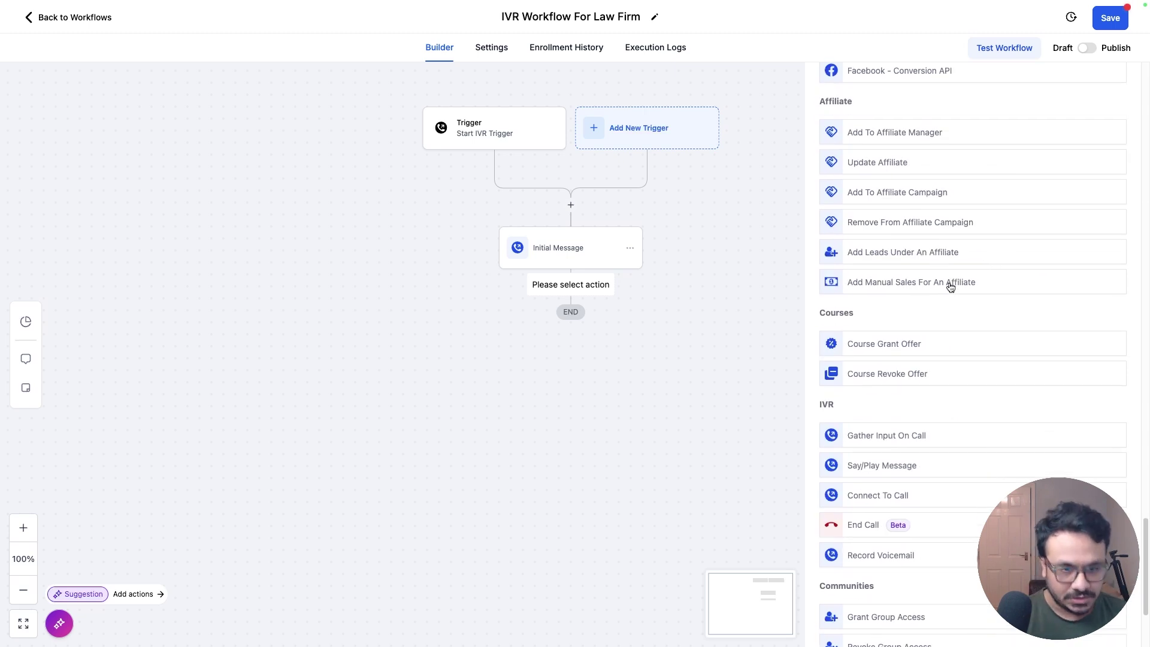
pyautogui.click(908, 435)
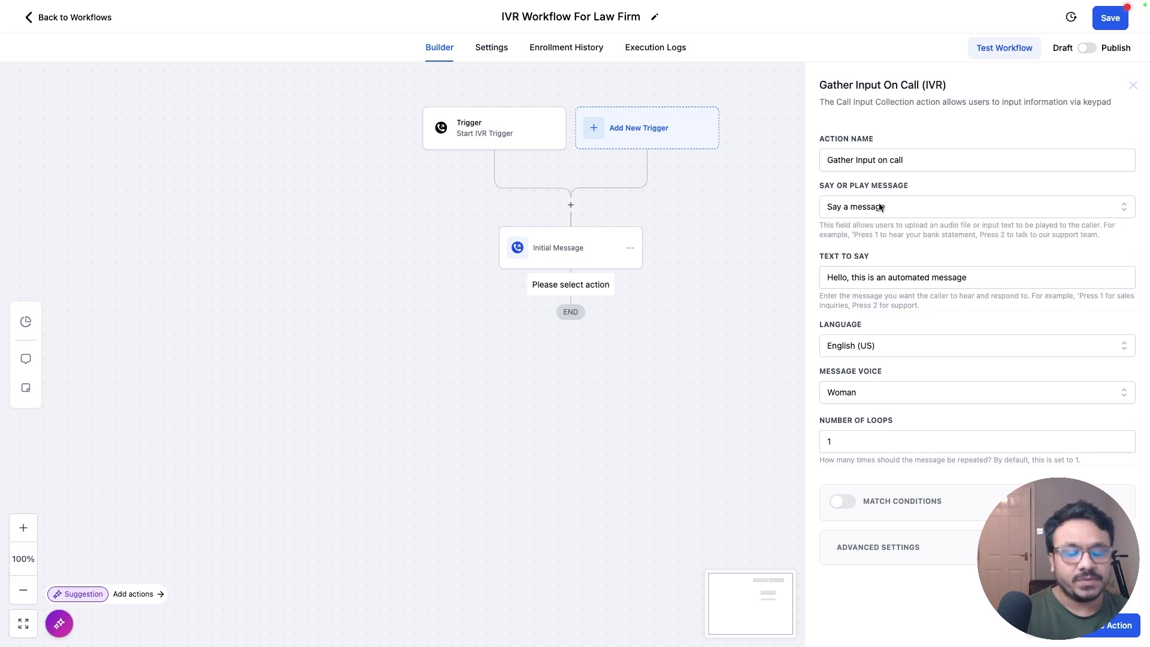
# Step: Set its prompt: press 1 if contacting for the first time, 2 for existing clients, 3 for business partnerships; save
pyautogui.tripleClick(930, 280)
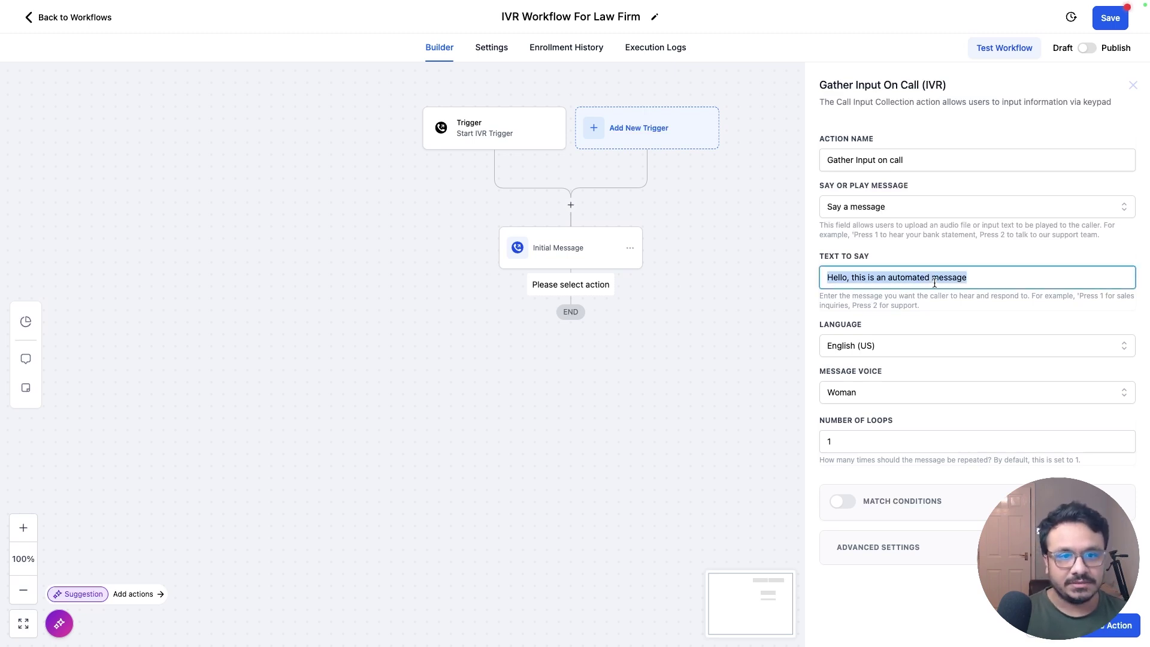
pyautogui.write('For ne')
pyautogui.hotkey('ctrl', 'a')
pyautogui.write('If you are contacting u')
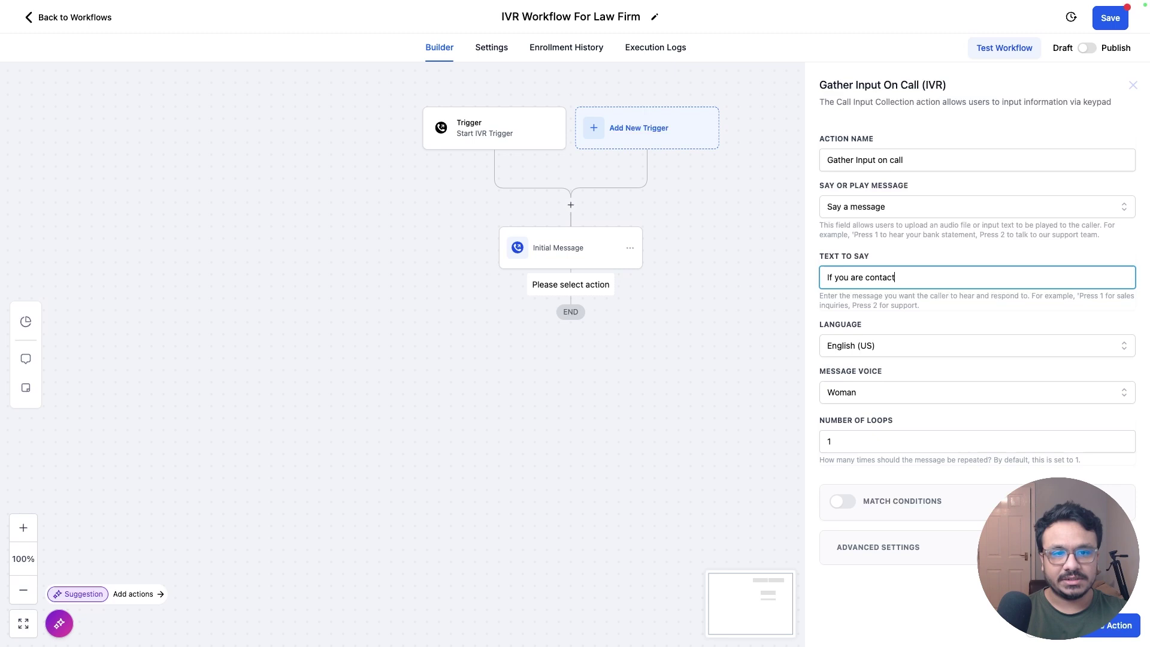
pyautogui.write('s for the firs')
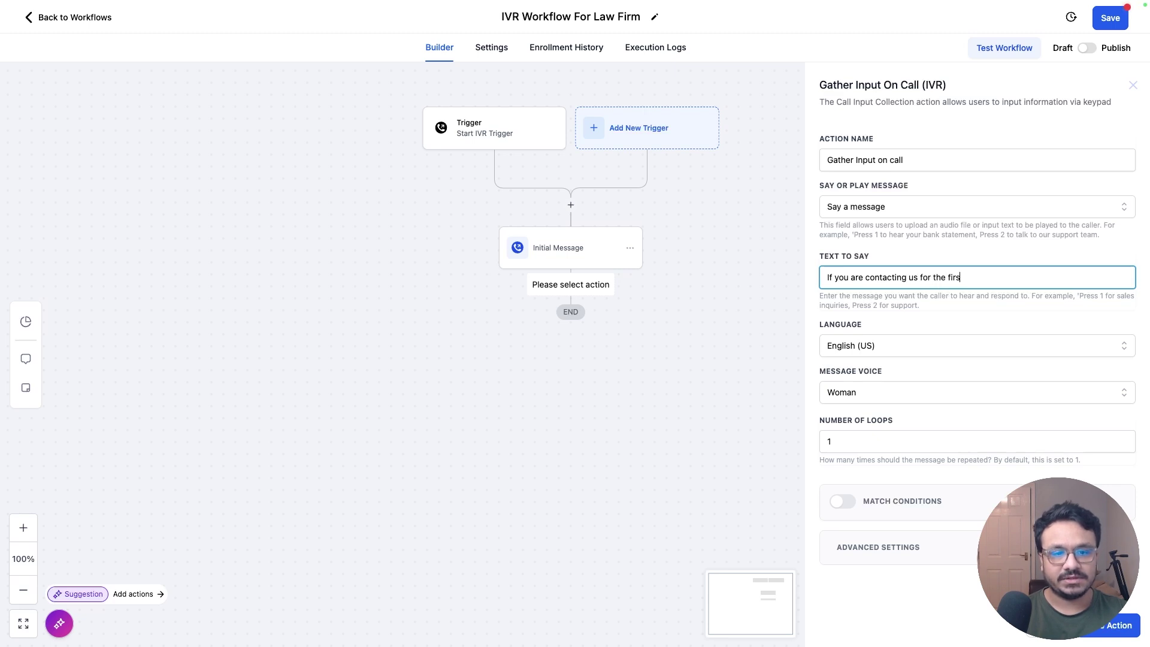
pyautogui.write('t time, press 1, ')
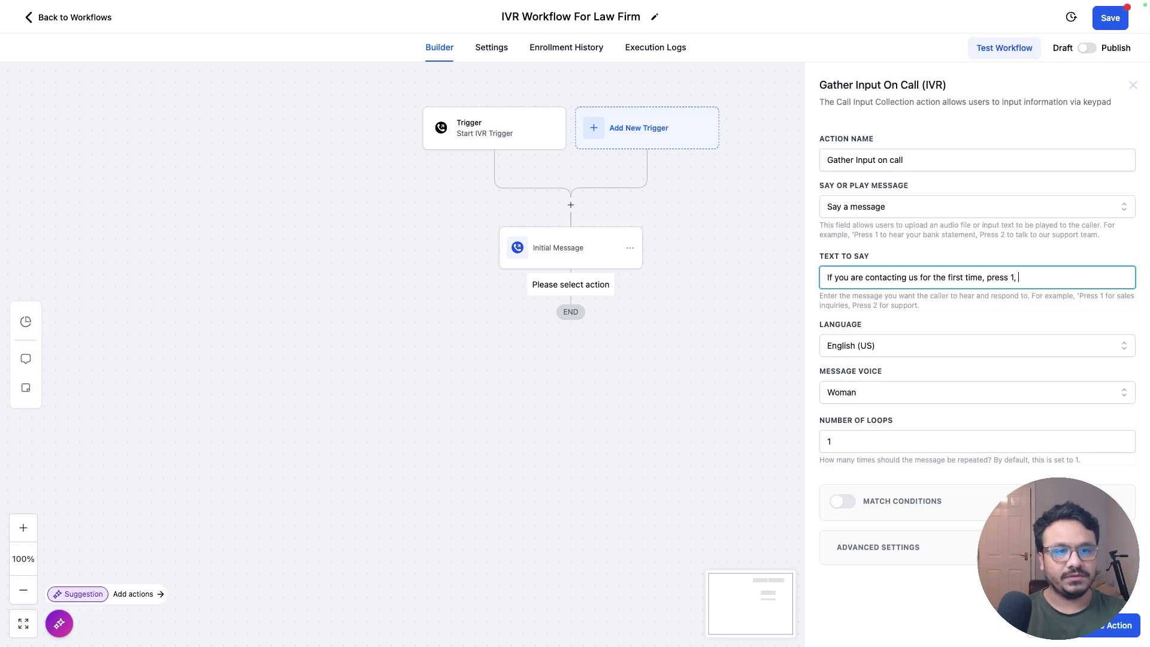
pyautogui.write('if you are an e')
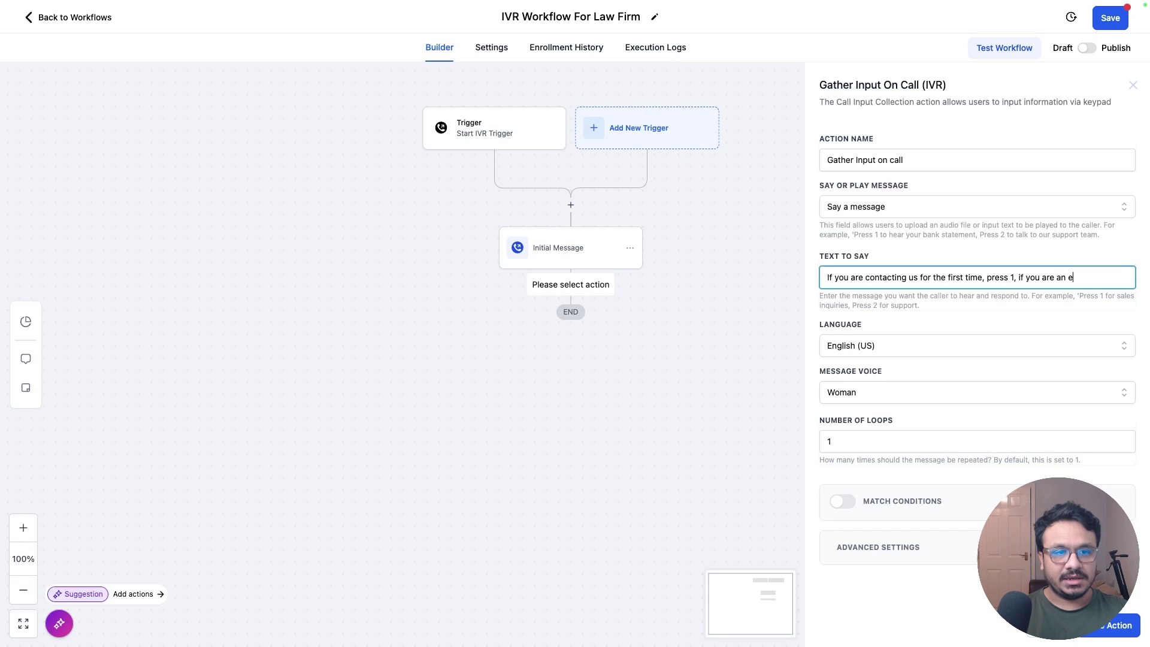
pyautogui.write('xisting client of ours,')
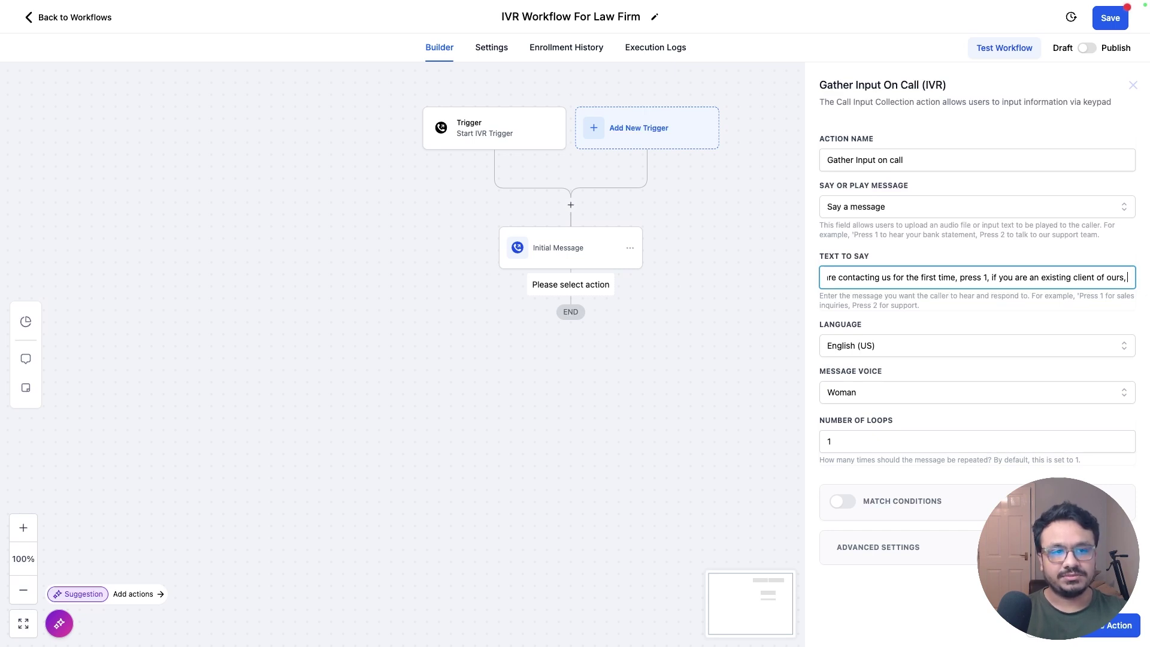
pyautogui.write(' press 2, if you')
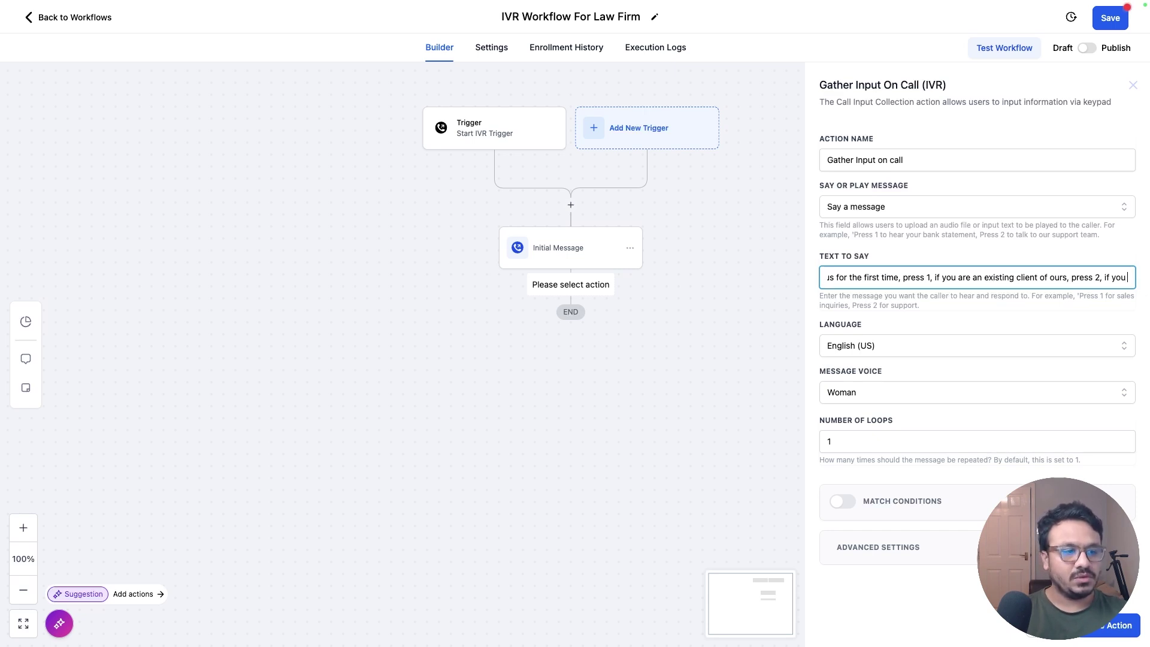
pyautogui.write(' are calling reg')
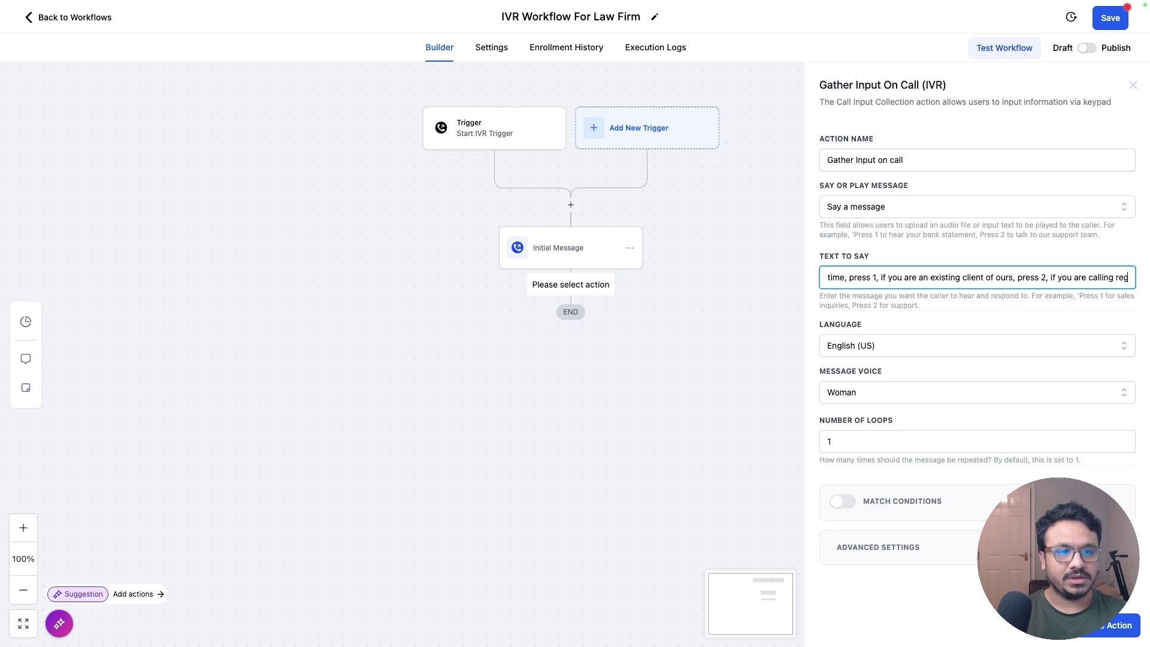
pyautogui.write('arding a business partnership, press 3')
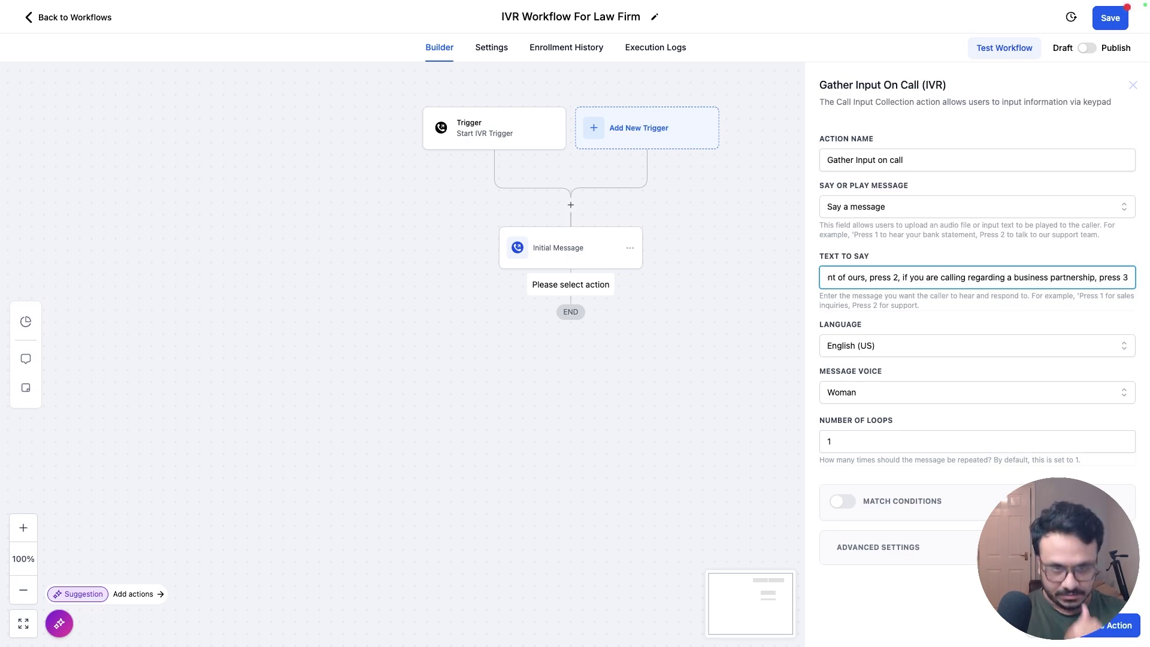
pyautogui.click(1102, 625)
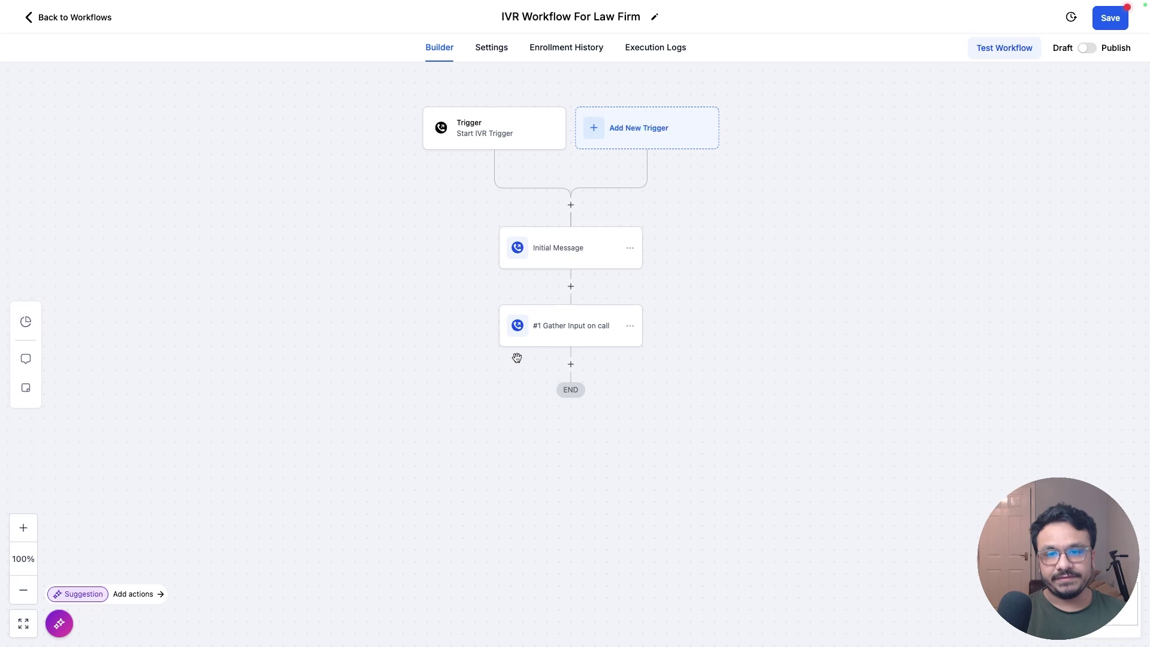
# Step: Turn on Match Conditions and create the first branch 'New Lead' on key 1
pyautogui.click(574, 337)
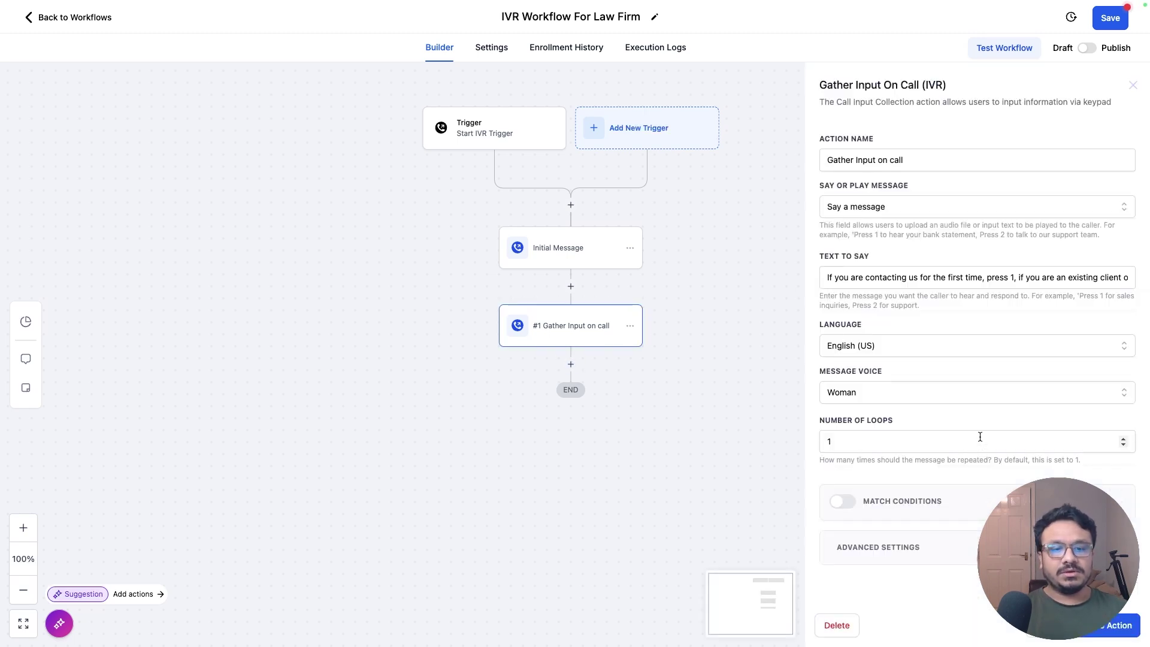
pyautogui.click(842, 502)
pyautogui.scroll(-3, 954, 467)
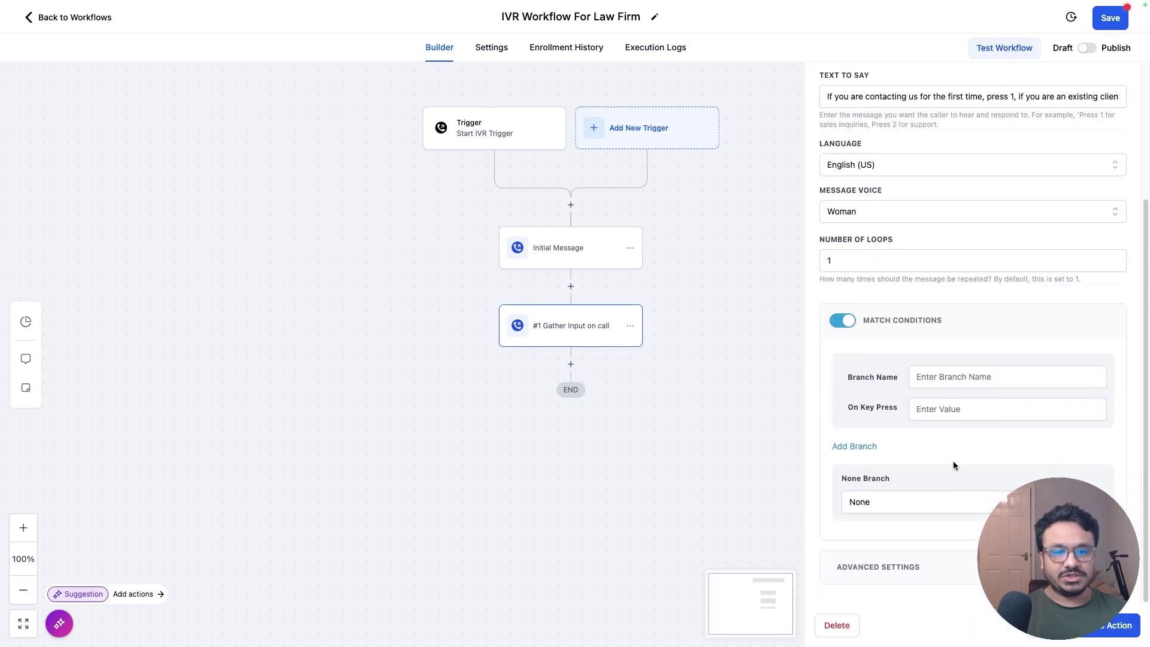
pyautogui.click(949, 377)
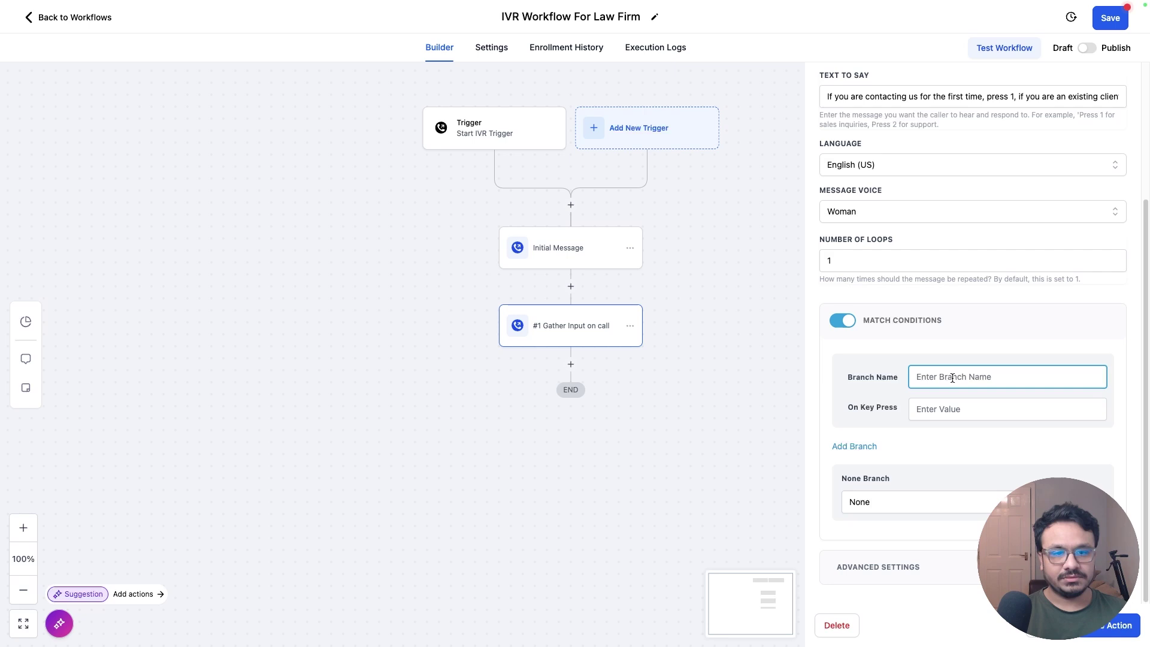
pyautogui.click(955, 403)
pyautogui.write('1')
pyautogui.click(950, 377)
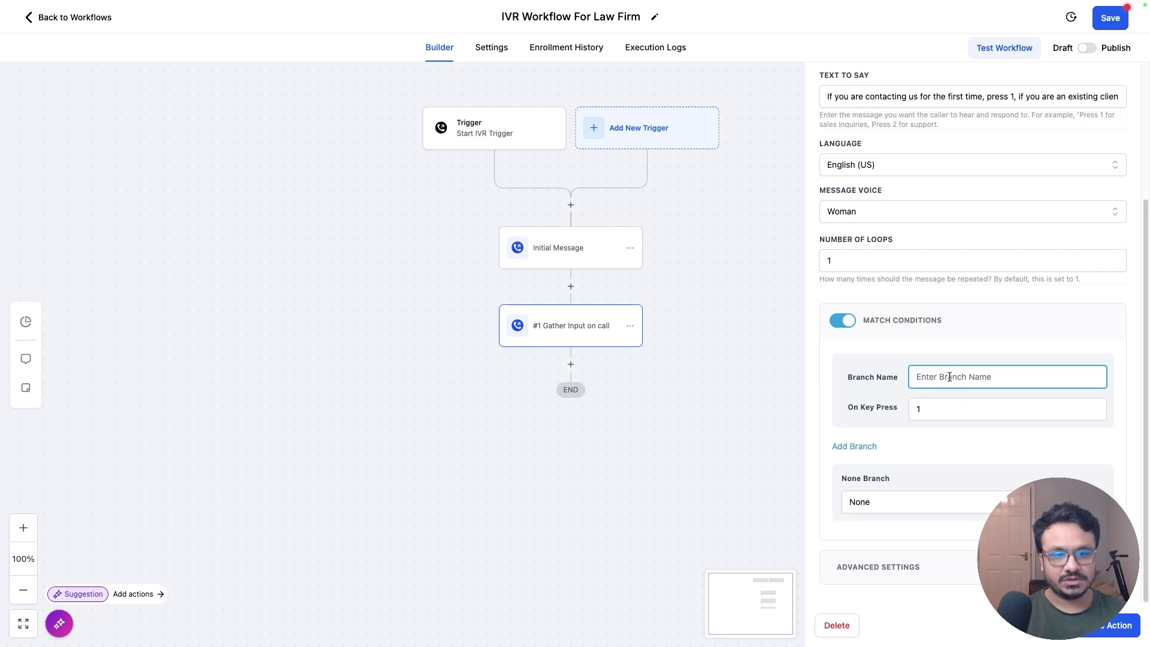
pyautogui.write('New L')
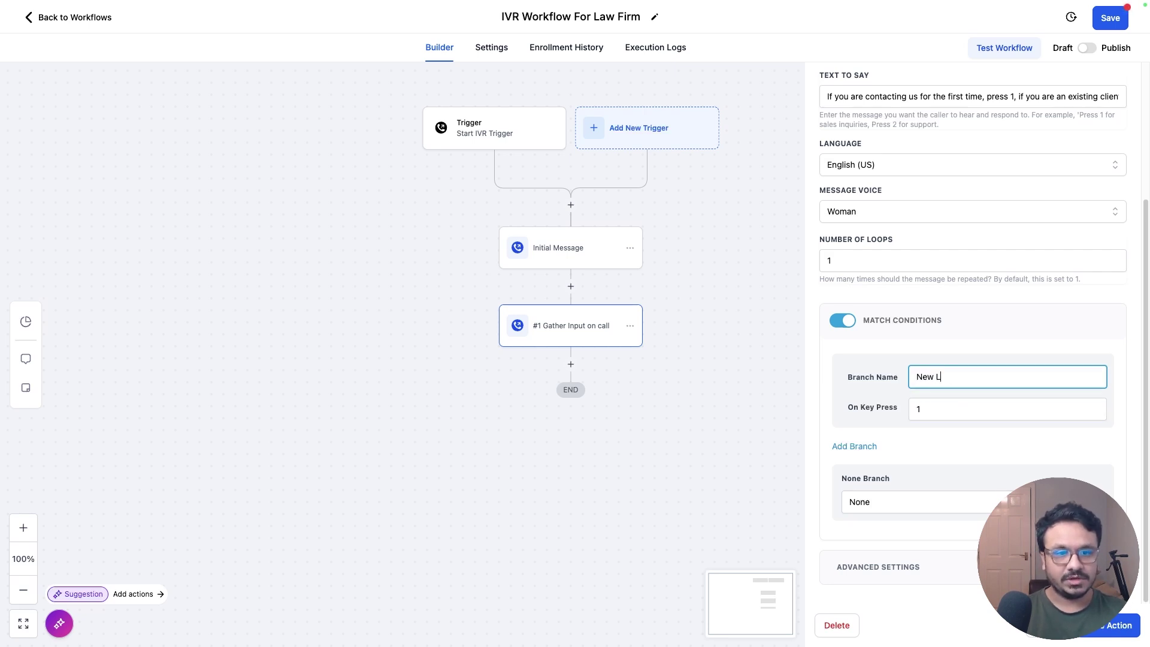
pyautogui.write('ead')
# Step: Add a second branch 'Existing Client' on key 2
pyautogui.click(866, 446)
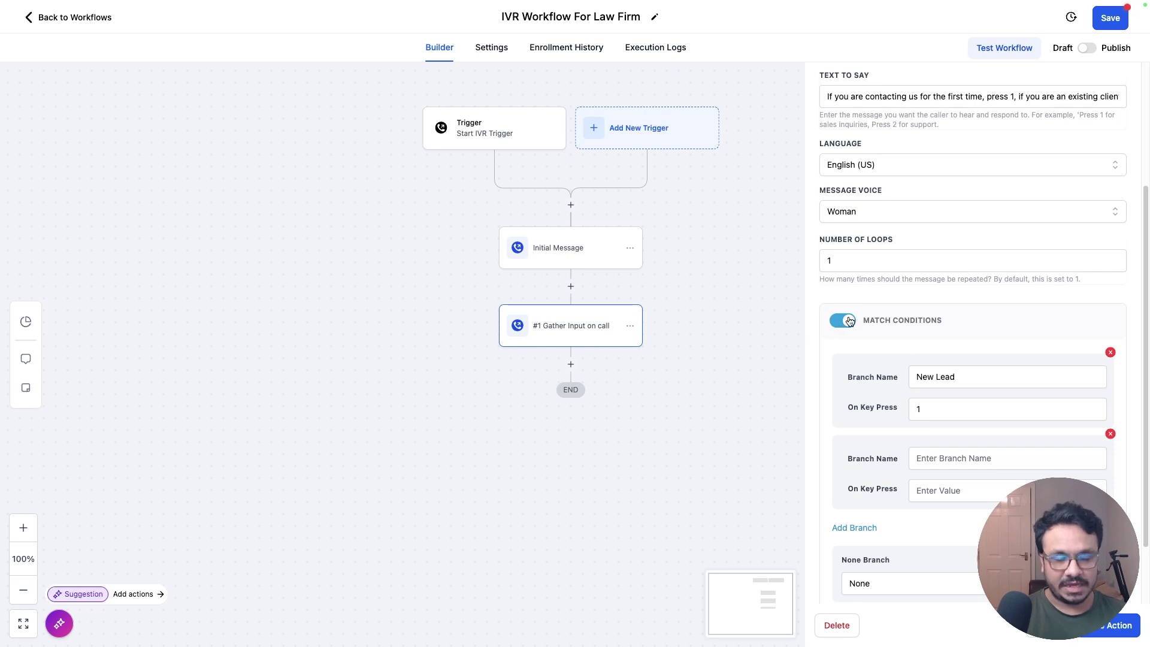
pyautogui.click(953, 457)
pyautogui.write('Existing')
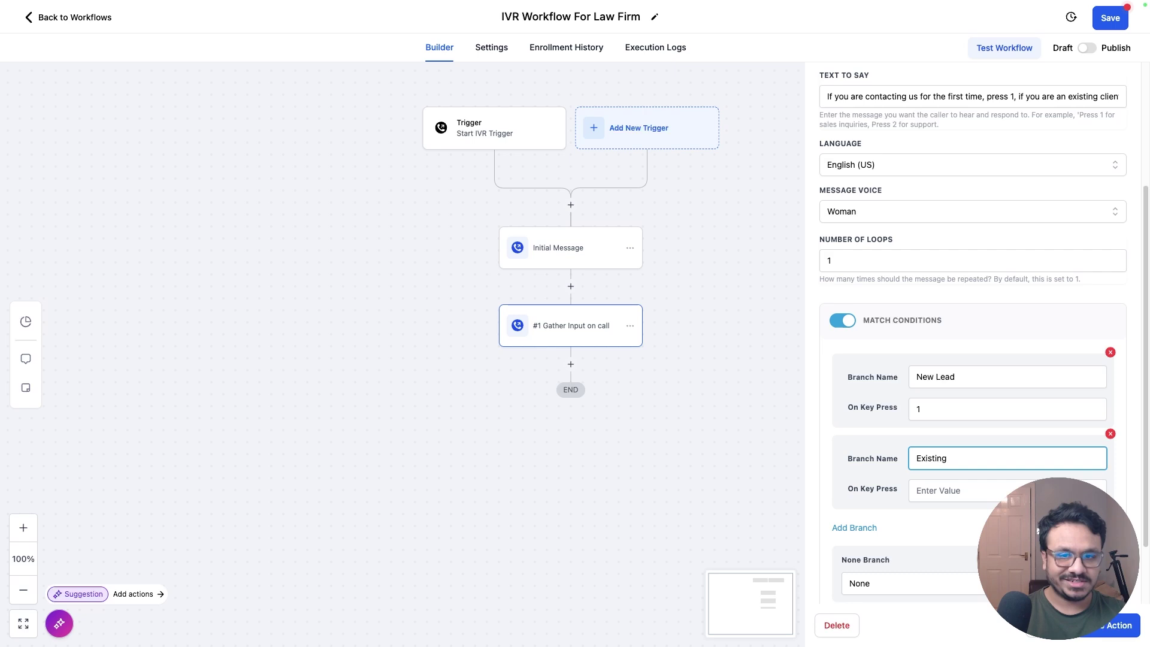
pyautogui.write(' Client')
pyautogui.press('Tab')
pyautogui.write('2')
# Step: Add a third branch 'Business Partners' on key 3
pyautogui.scroll(2, 959, 231)
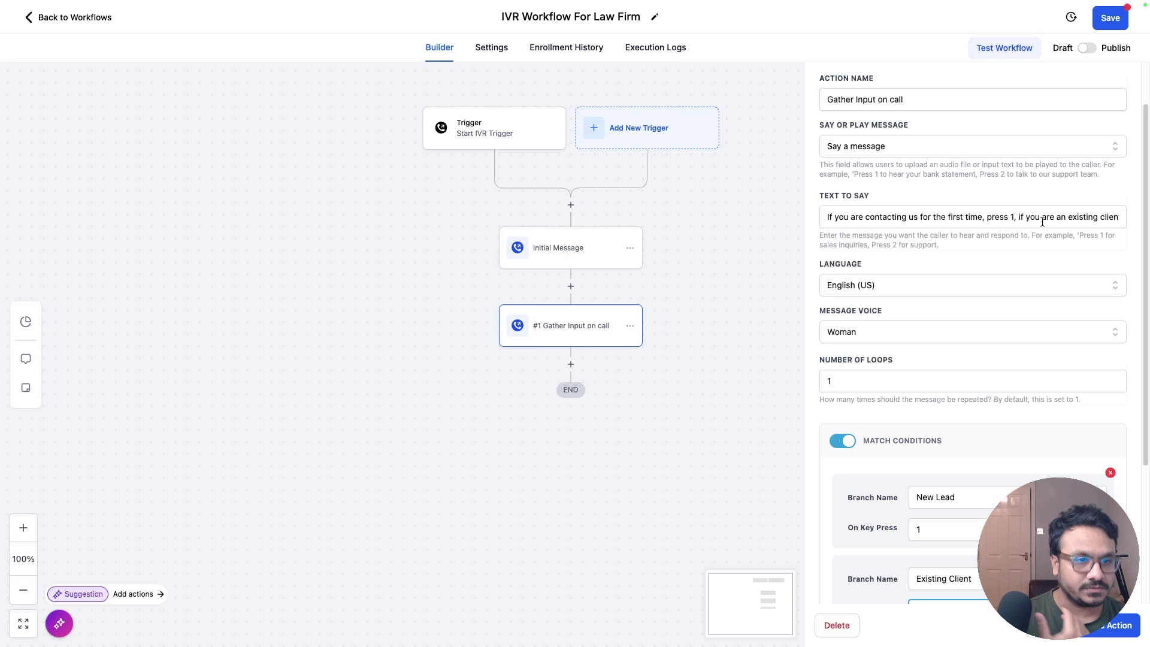
pyautogui.click(1060, 223)
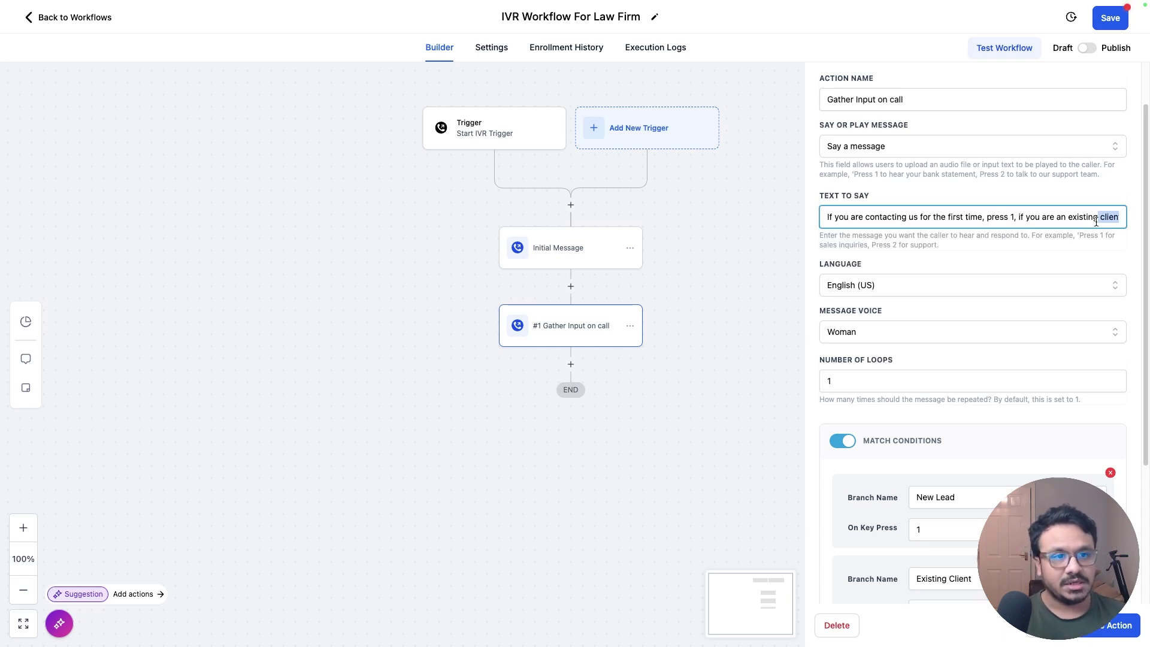
pyautogui.scroll(-2, 932, 491)
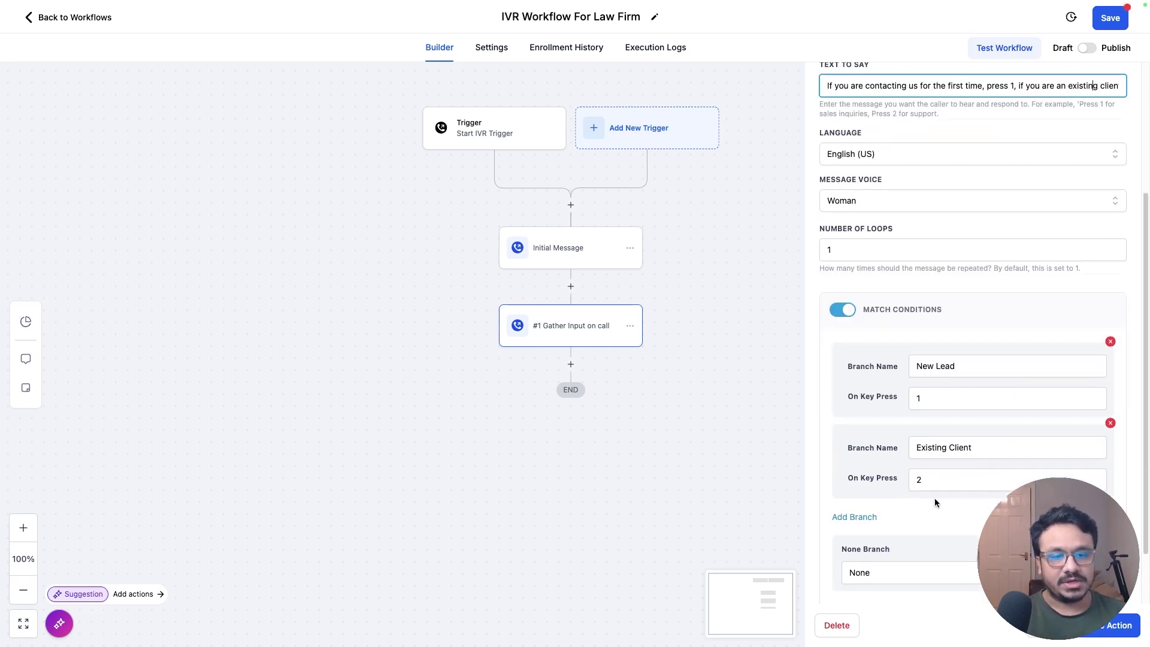
pyautogui.click(854, 517)
pyautogui.click(938, 527)
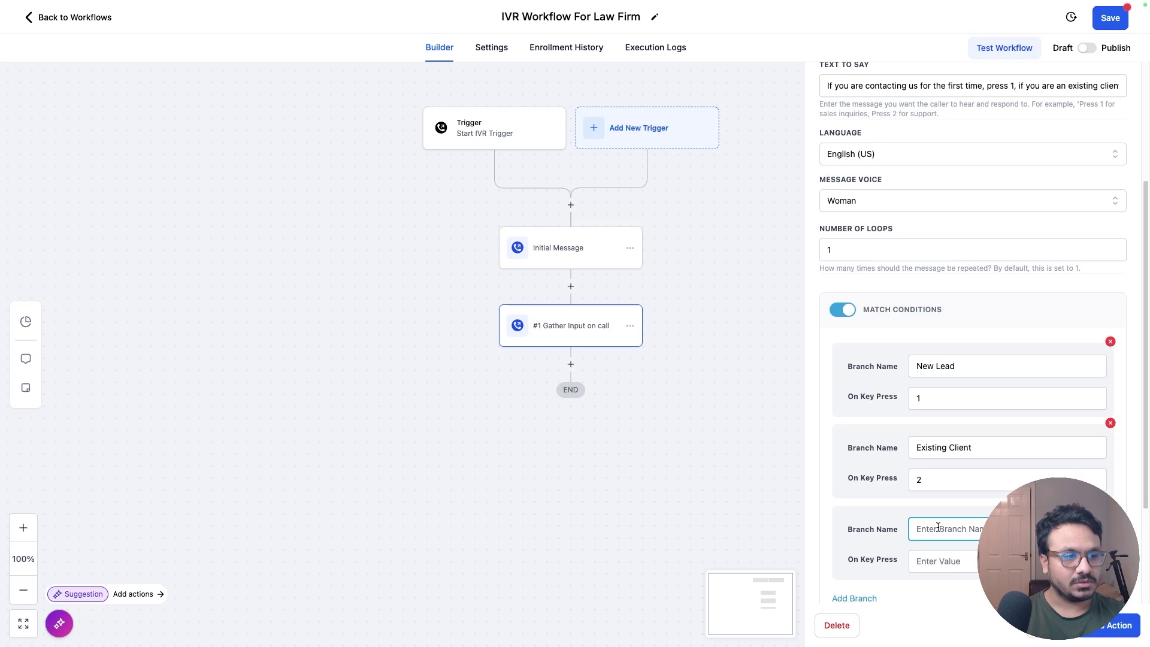
pyautogui.write('Business Partners')
pyautogui.press('Tab')
pyautogui.write('3')
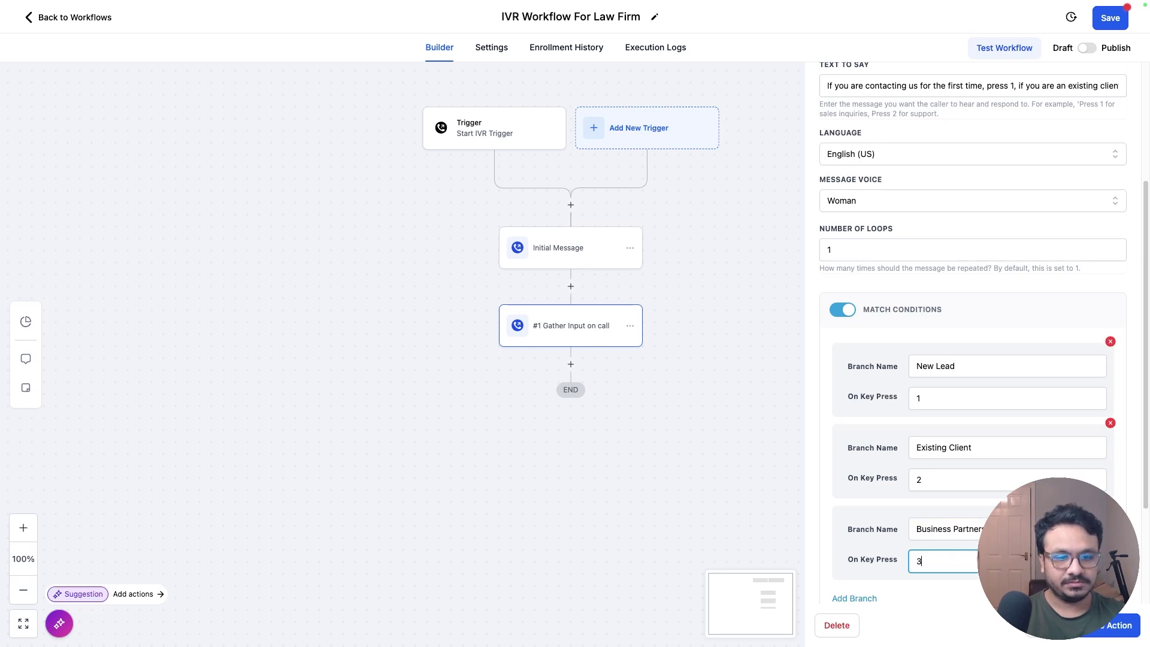
pyautogui.scroll(-3, 989, 483)
# Step: Save the branching and add a Gather Input On Call step under the New Lead branch
pyautogui.click(1113, 629)
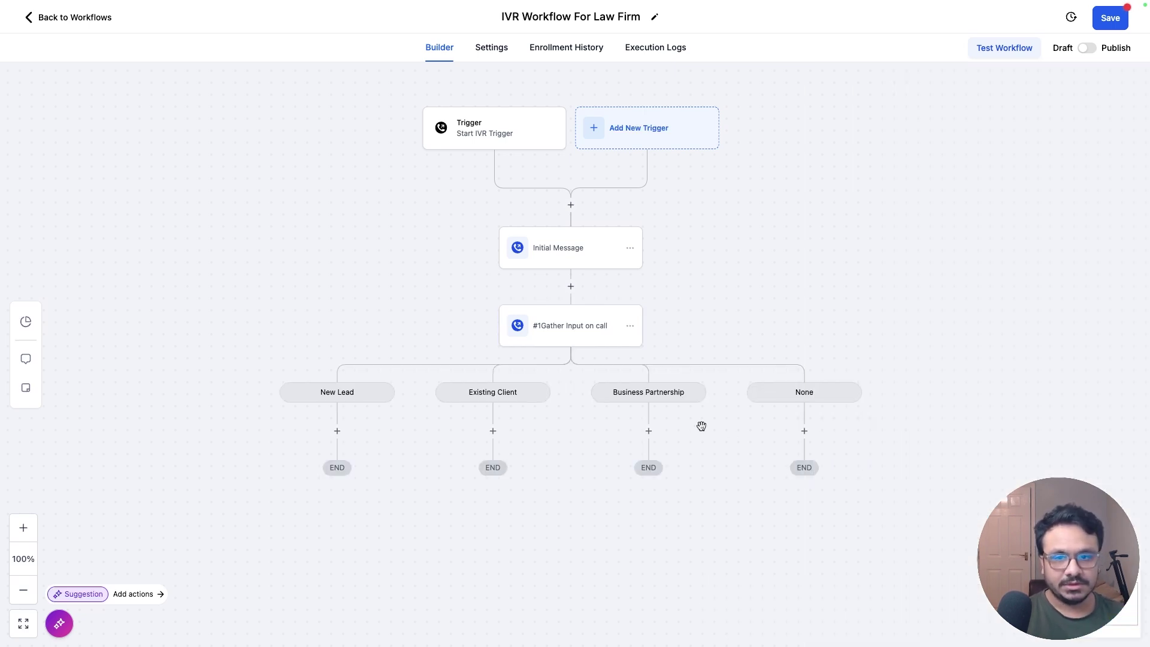
pyautogui.scroll(-1, 547, 450)
pyautogui.scroll(1, 419, 431)
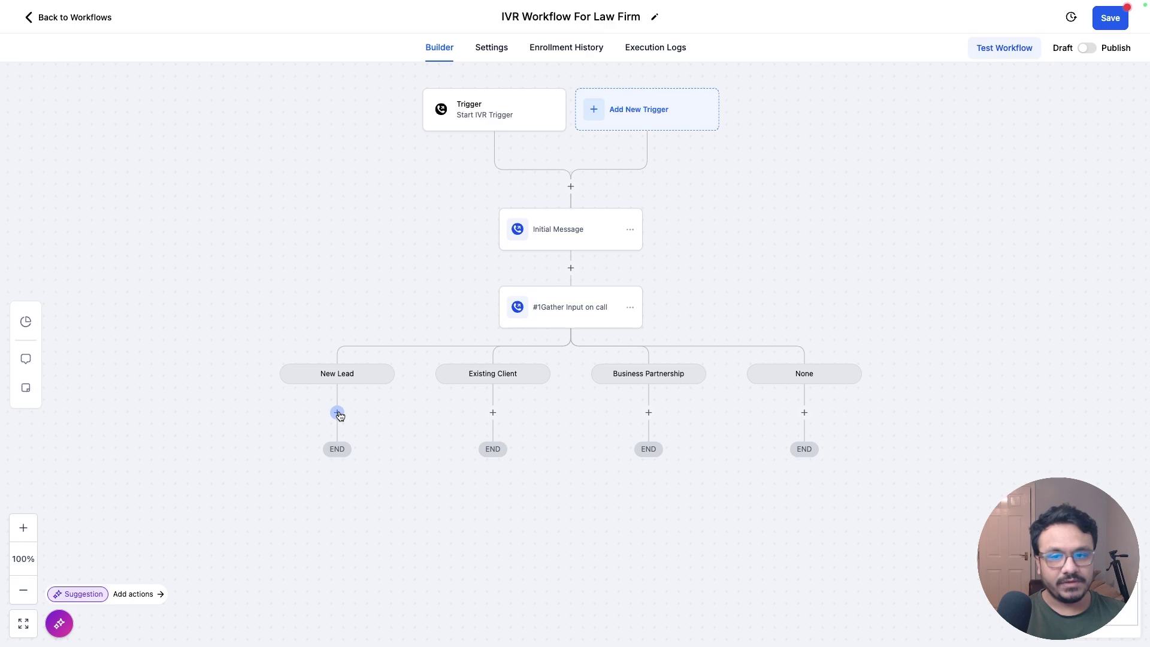
pyautogui.click(338, 413)
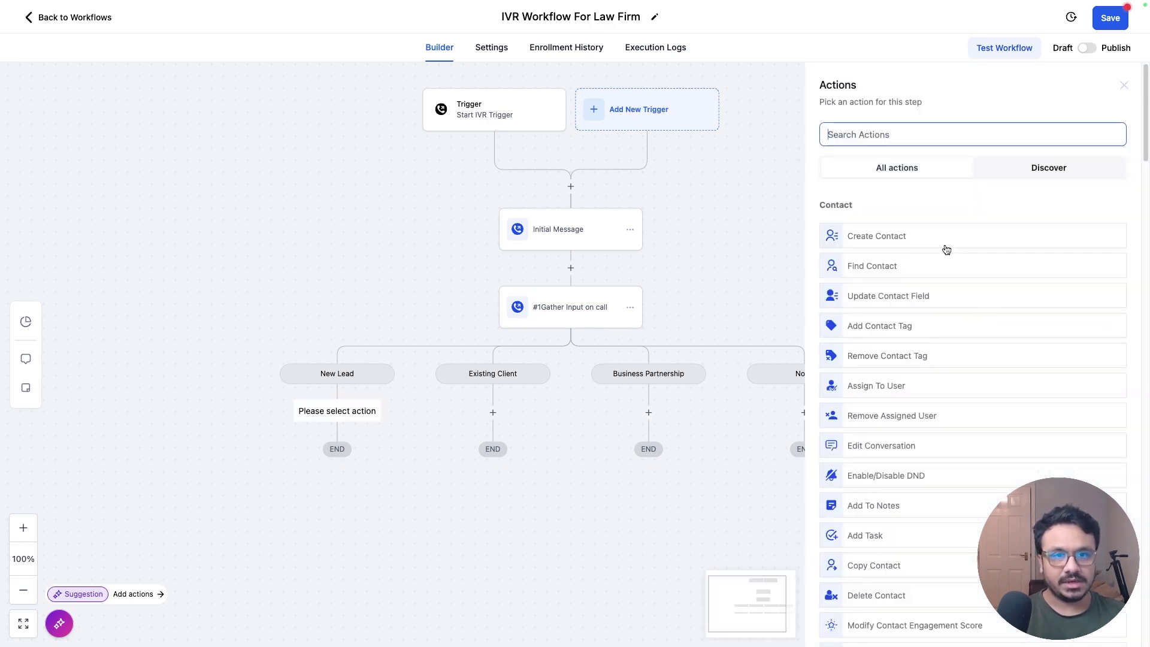
pyautogui.write('ga')
pyautogui.click(879, 258)
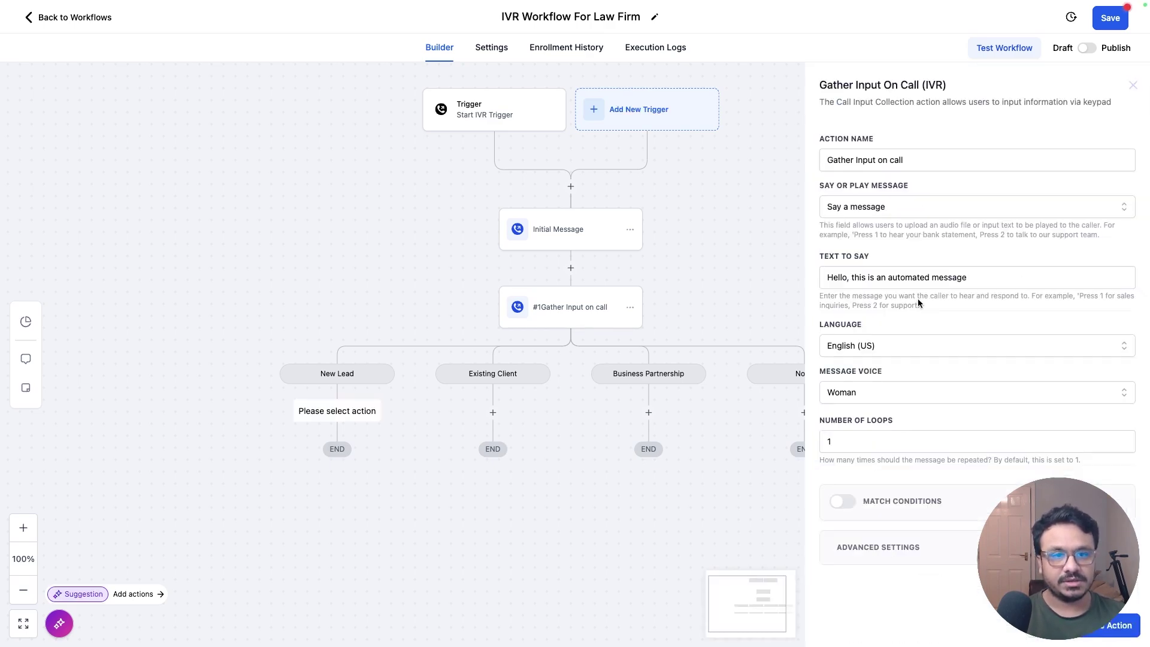
# Step: Set its prompt: 1 for DUI, 2 for drug offenses, 3 for assault or battery, 4 others, 0 main menu
pyautogui.tripleClick(909, 277)
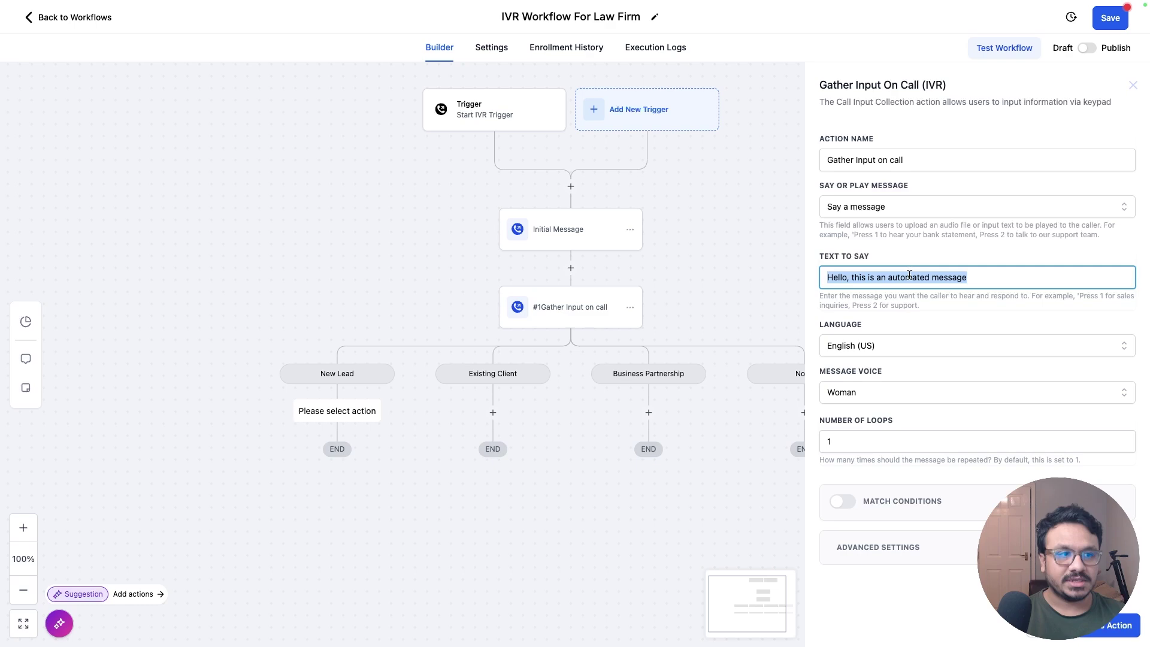
pyautogui.write('Press 1 for DUI')
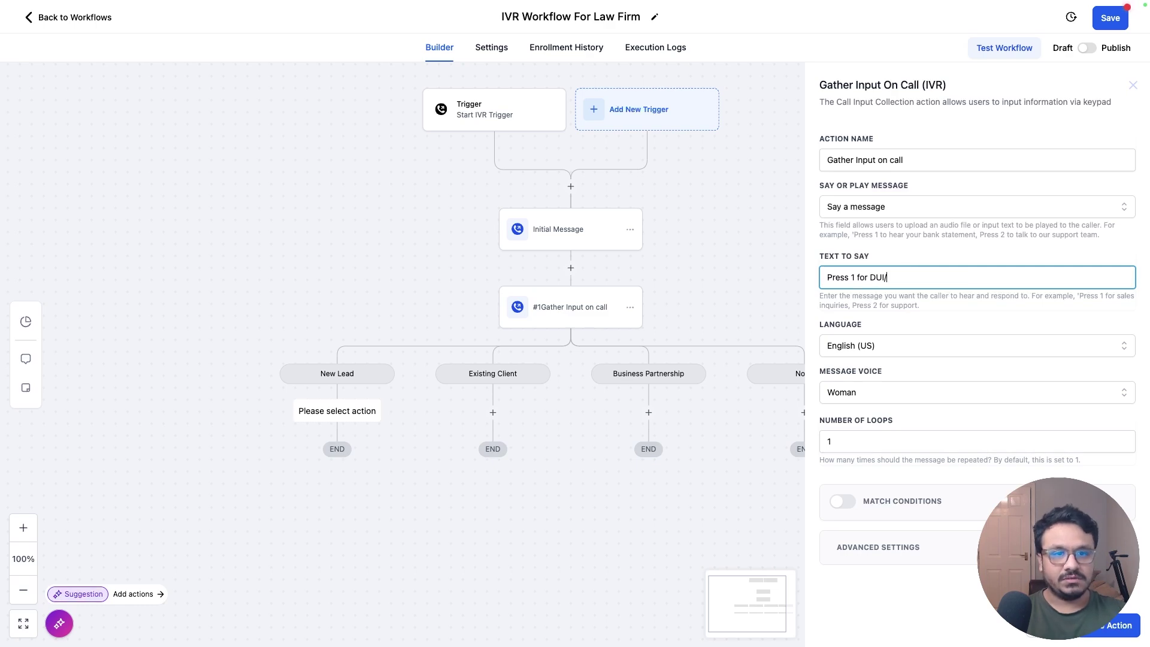
pyautogui.write(' related que')
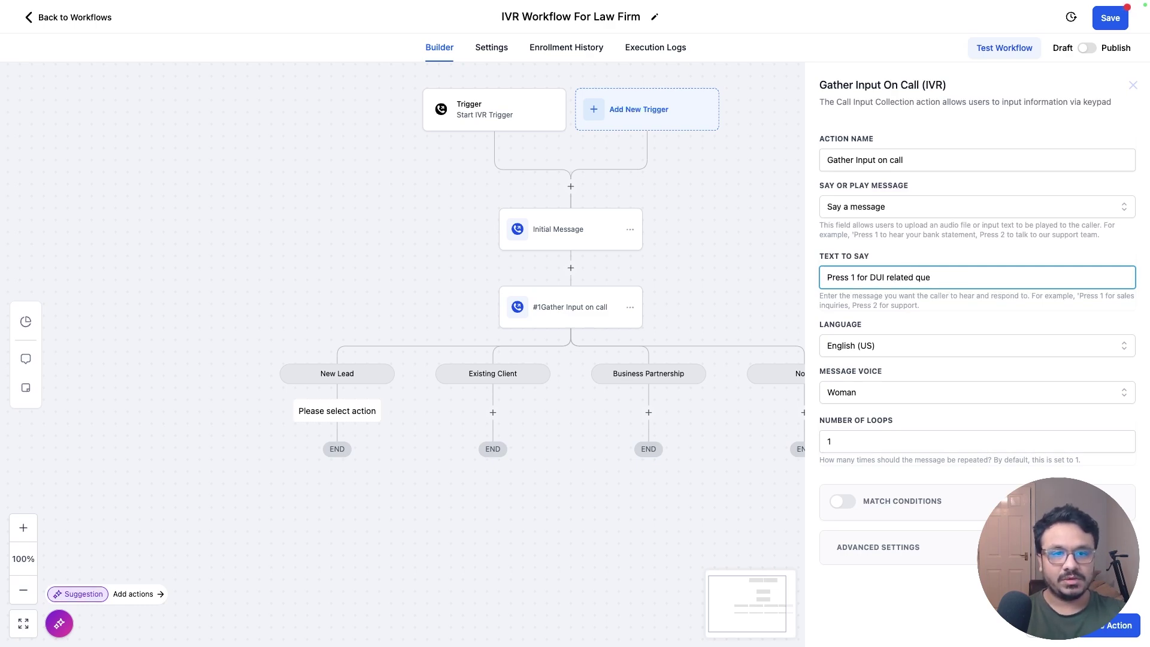
pyautogui.write('ries, press 2')
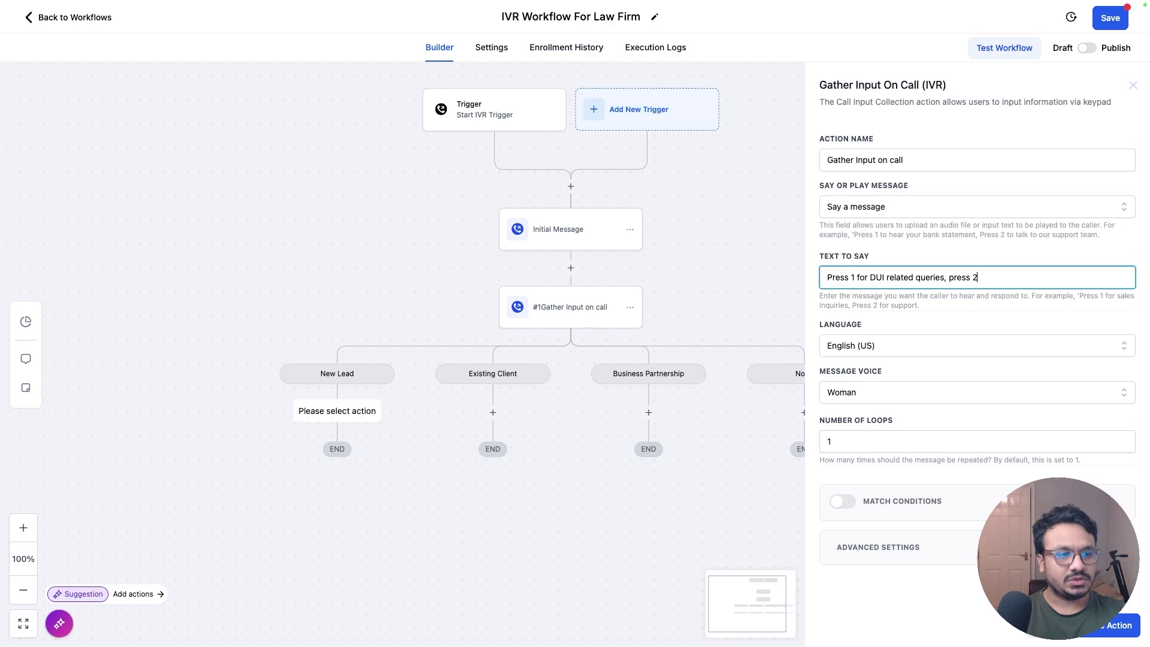
pyautogui.write(' for drug rel')
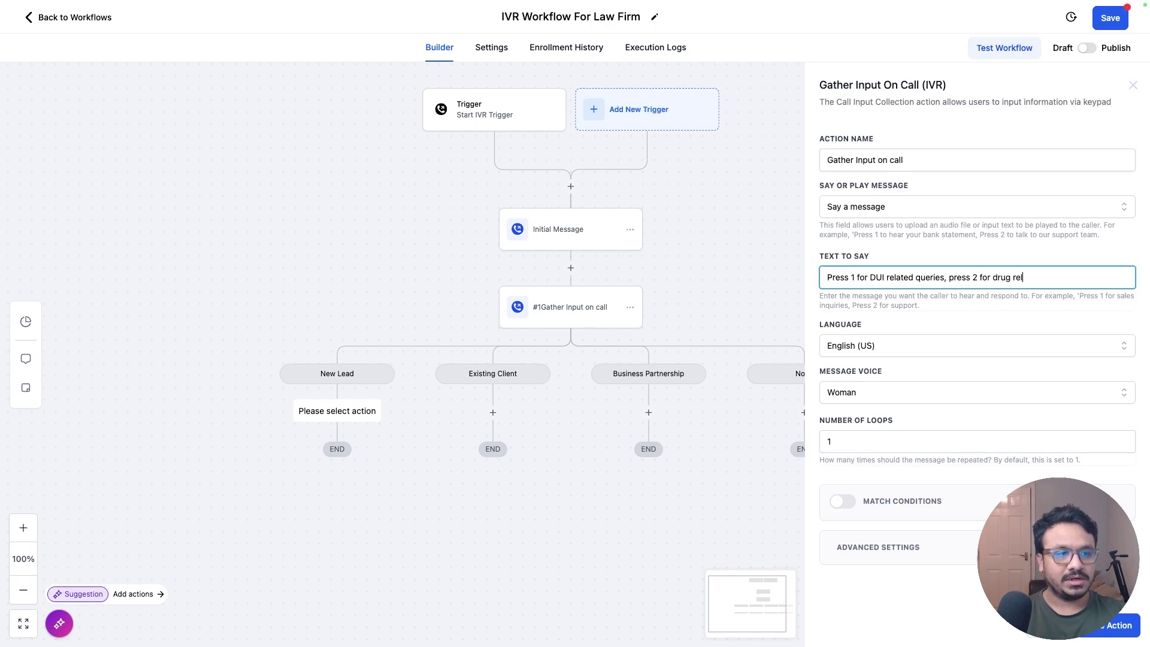
pyautogui.write('ated offenses, pre')
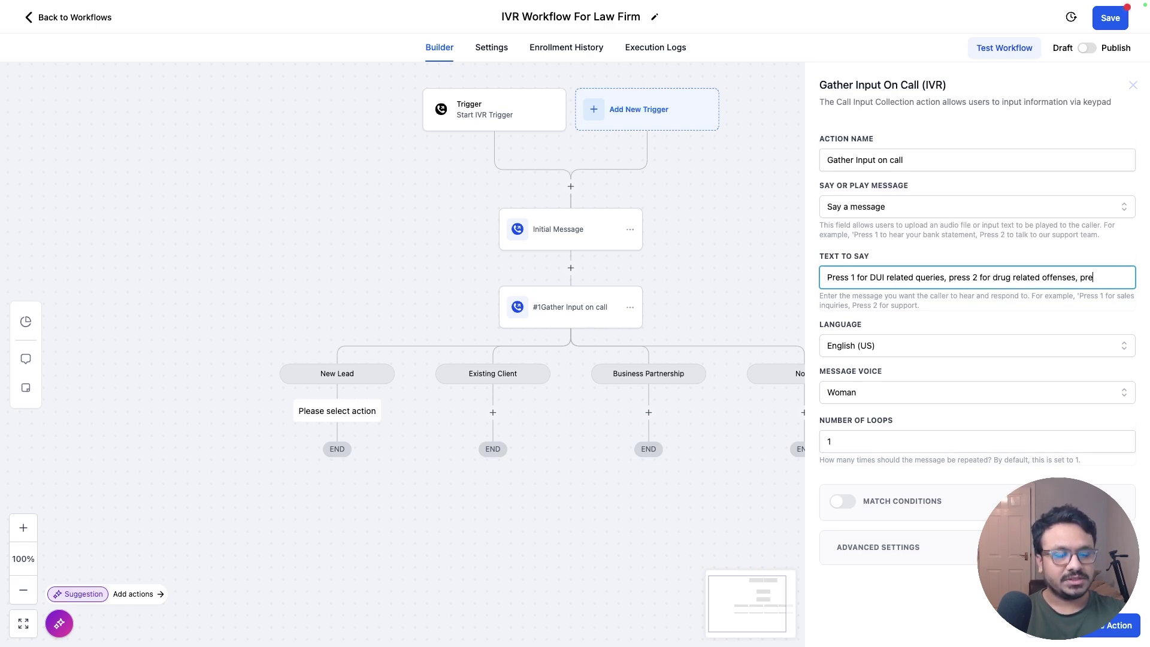
pyautogui.write('ss 3 for assau')
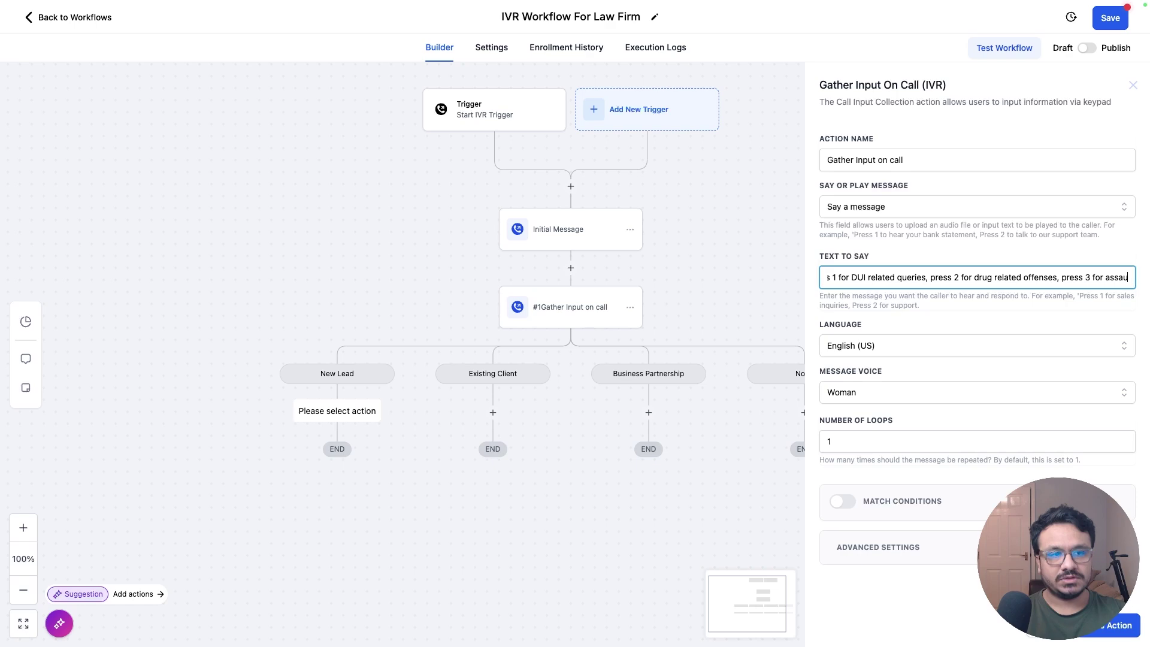
pyautogui.write('lt or battery')
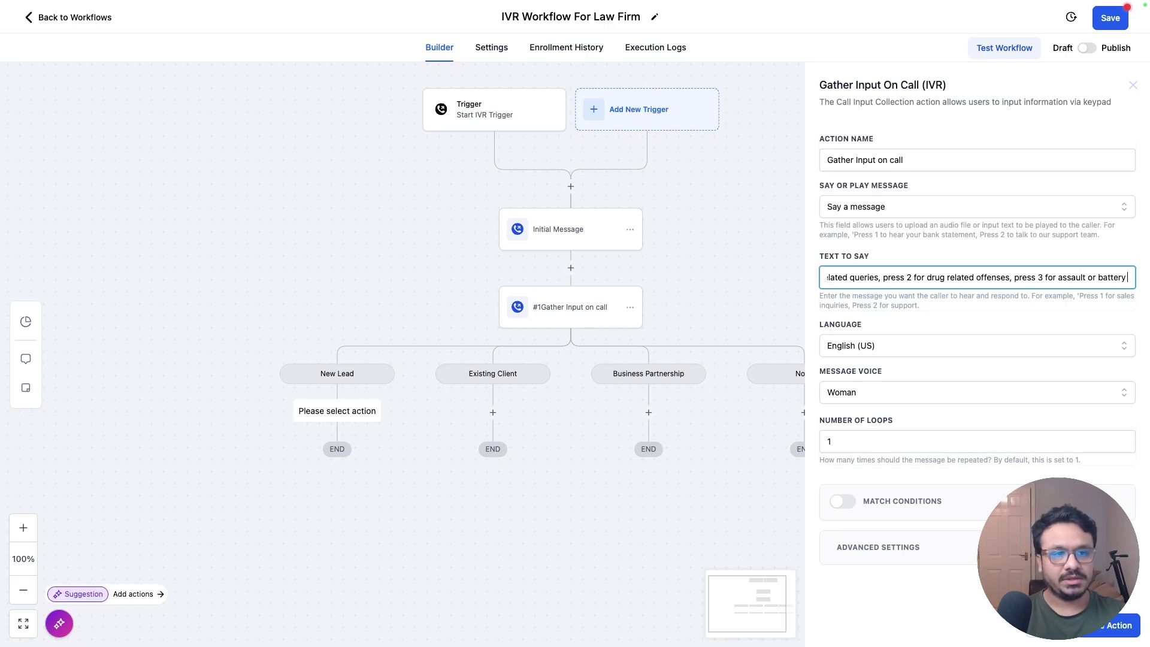
pyautogui.write(' issues, press')
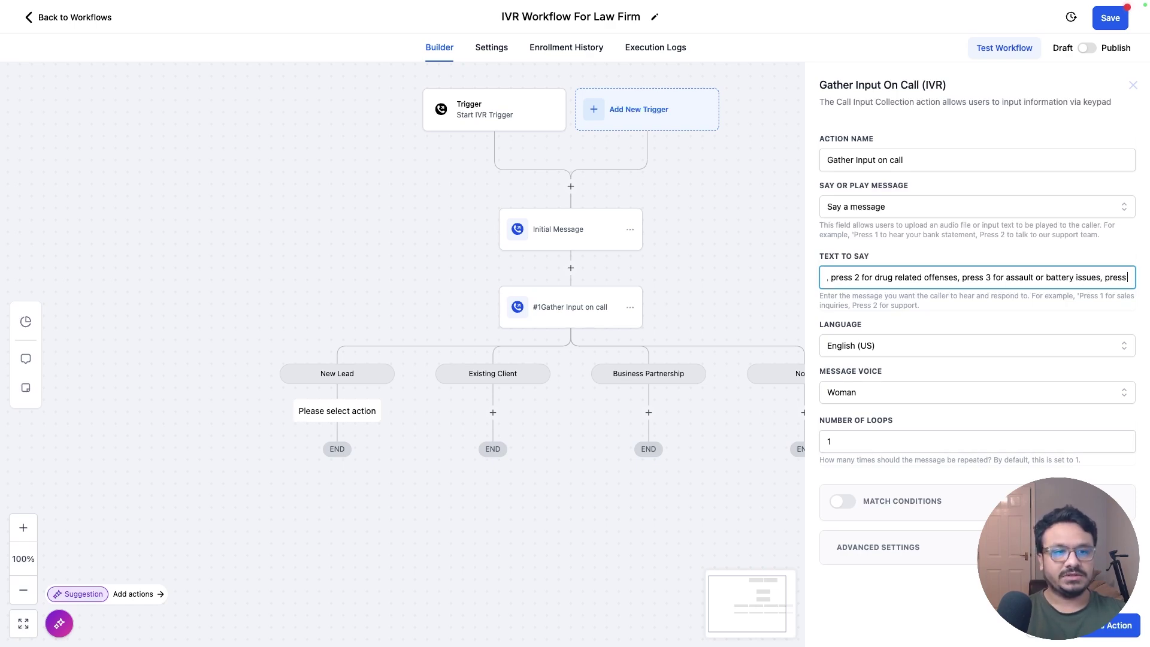
pyautogui.write(' for for others, press 9')
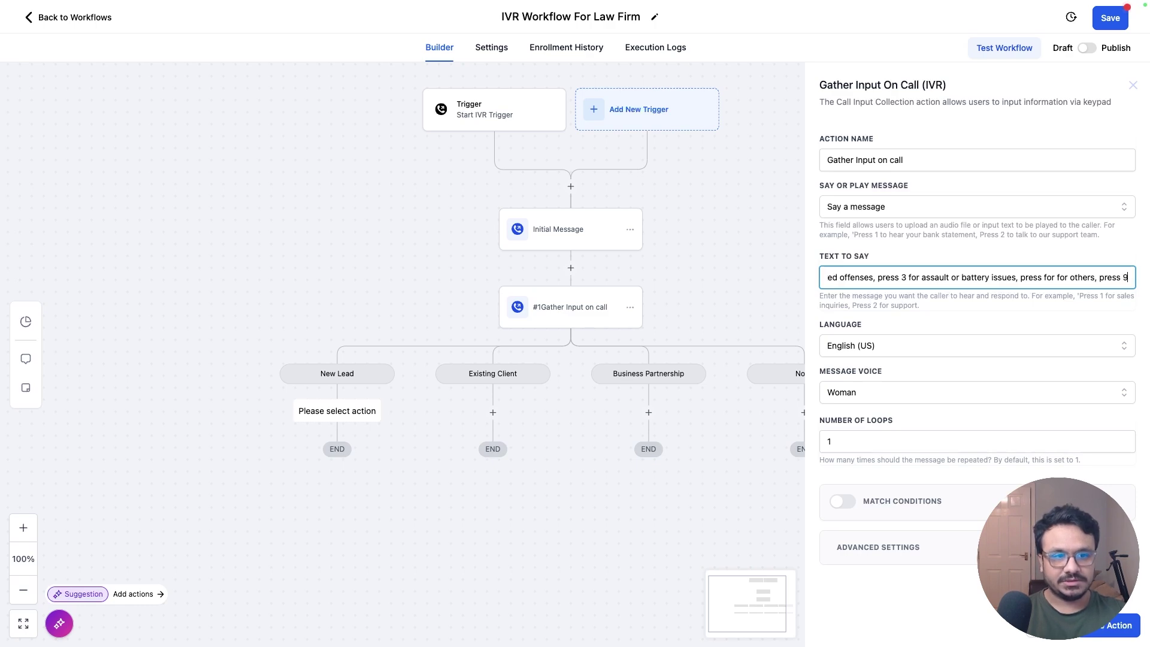
pyautogui.press('BackSpace')
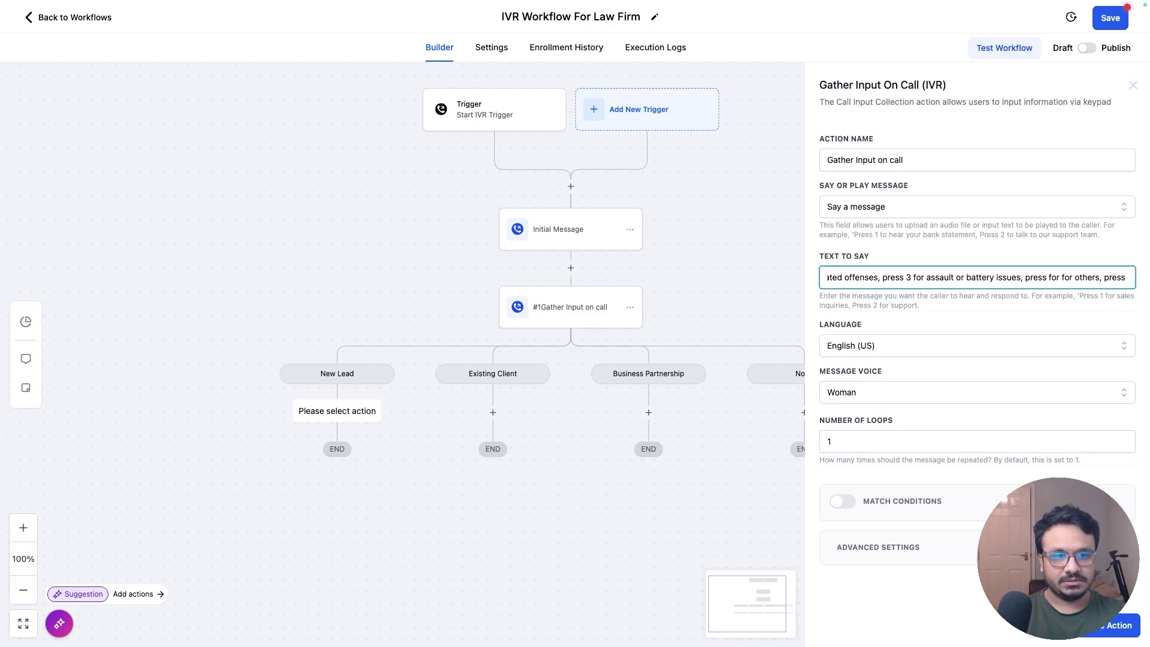
pyautogui.write('0 to go back')
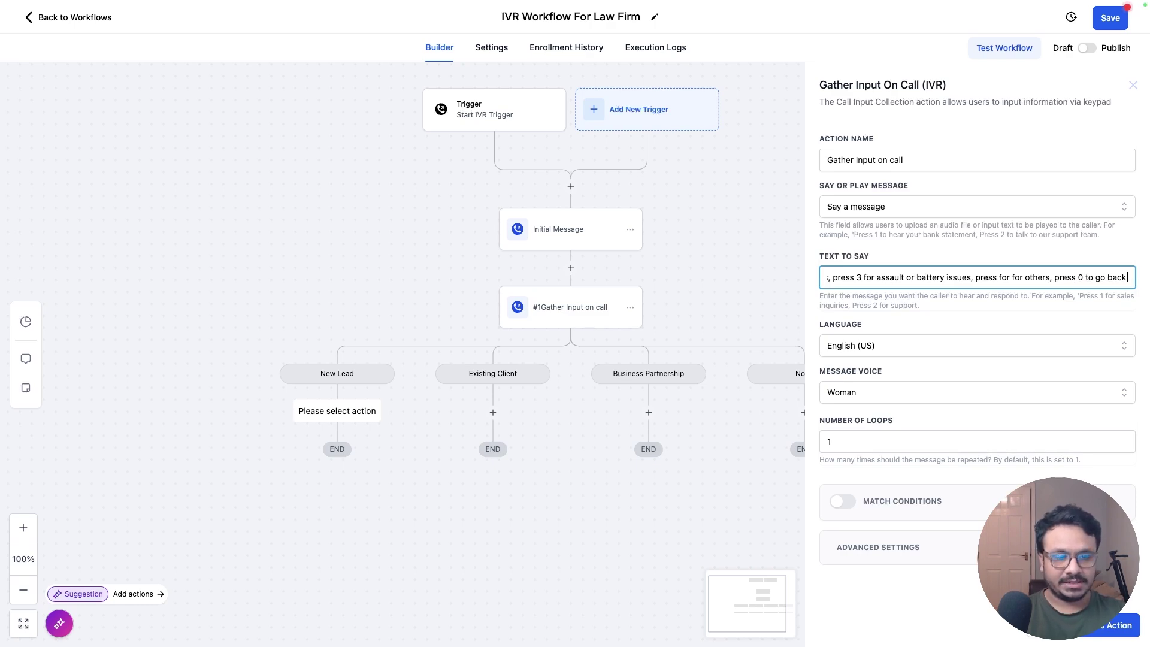
pyautogui.write(' to main menu')
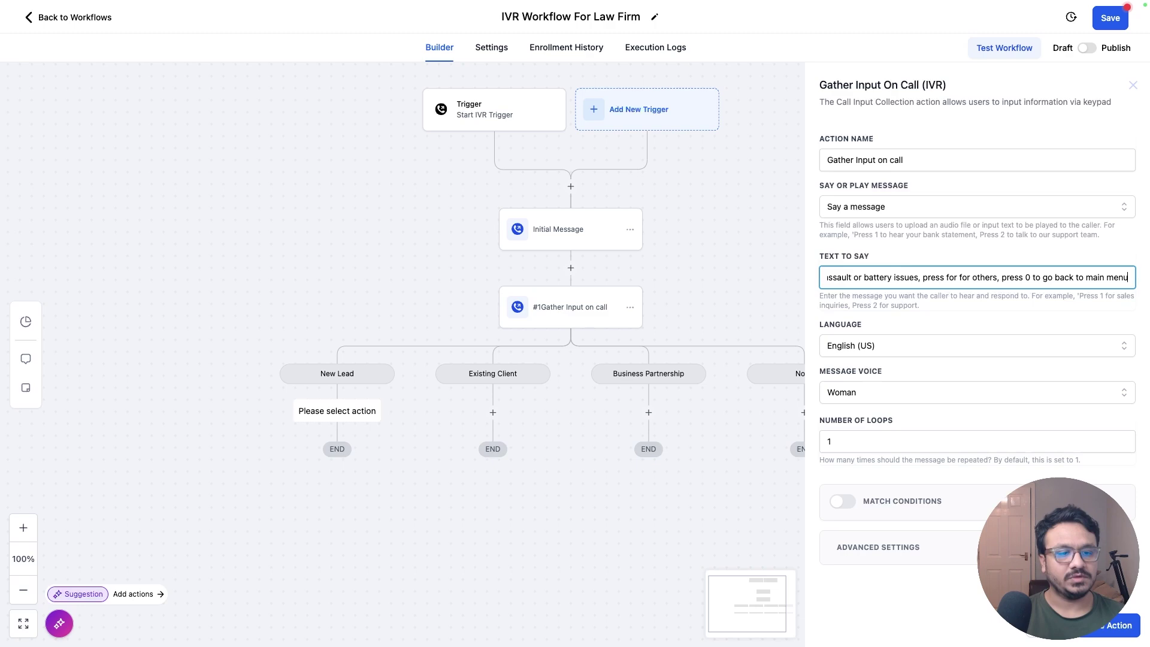
# Step: Turn on keypad branch matching and create the first branch 'DUI' on key 1
pyautogui.click(850, 503)
pyautogui.scroll(-3, 851, 505)
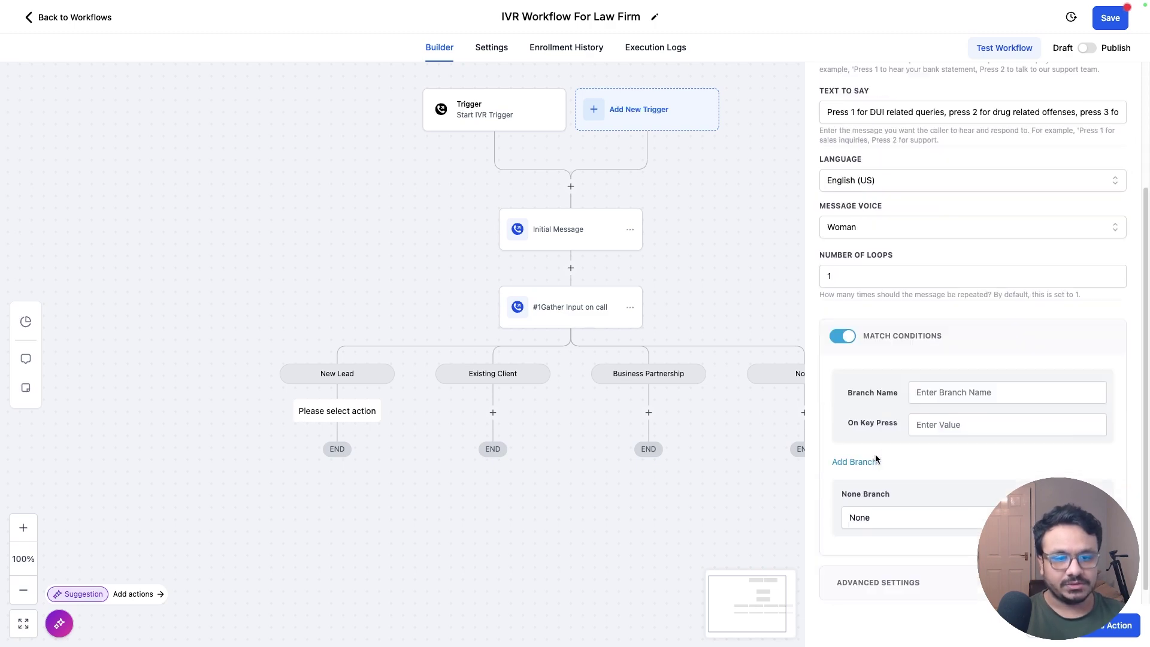
pyautogui.click(960, 376)
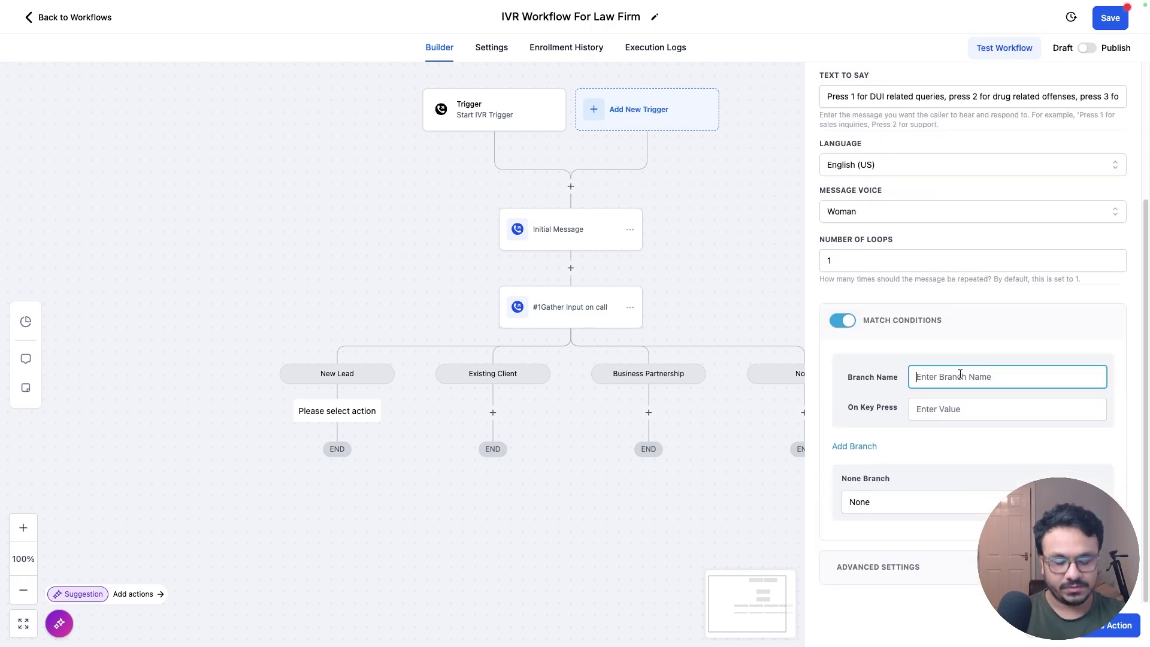
pyautogui.press('Tab')
pyautogui.write('1')
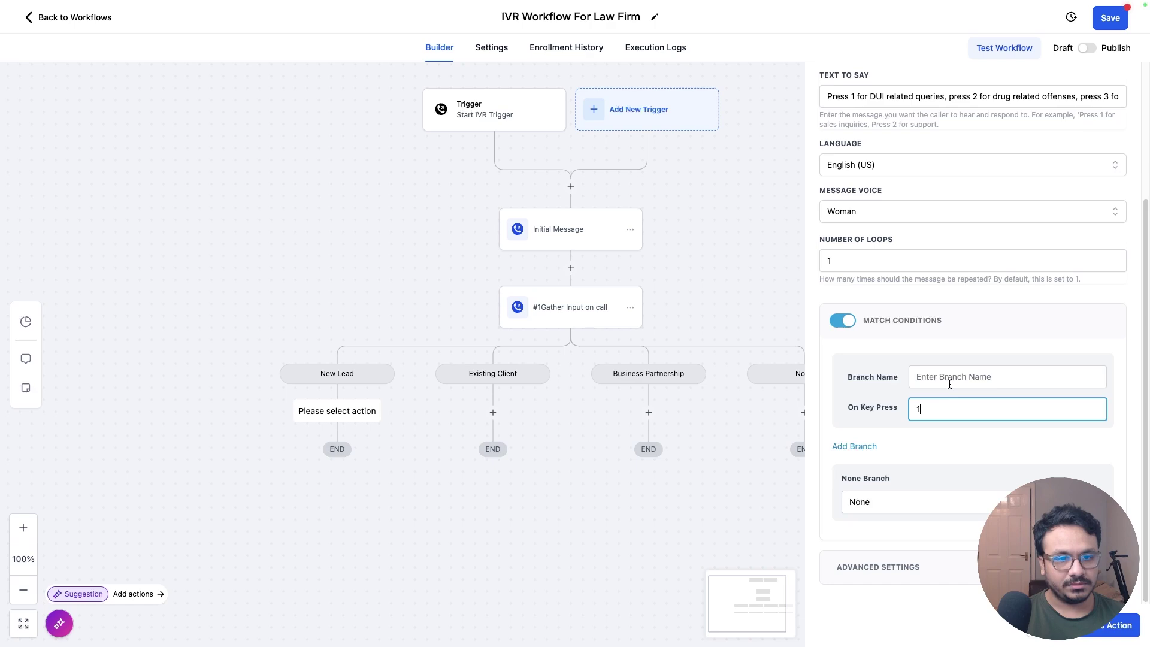
pyautogui.click(951, 379)
pyautogui.write('DUI')
# Step: Add branches 'Drug related issues' on key 2 and 'Assault and battery' on key 3
pyautogui.click(855, 446)
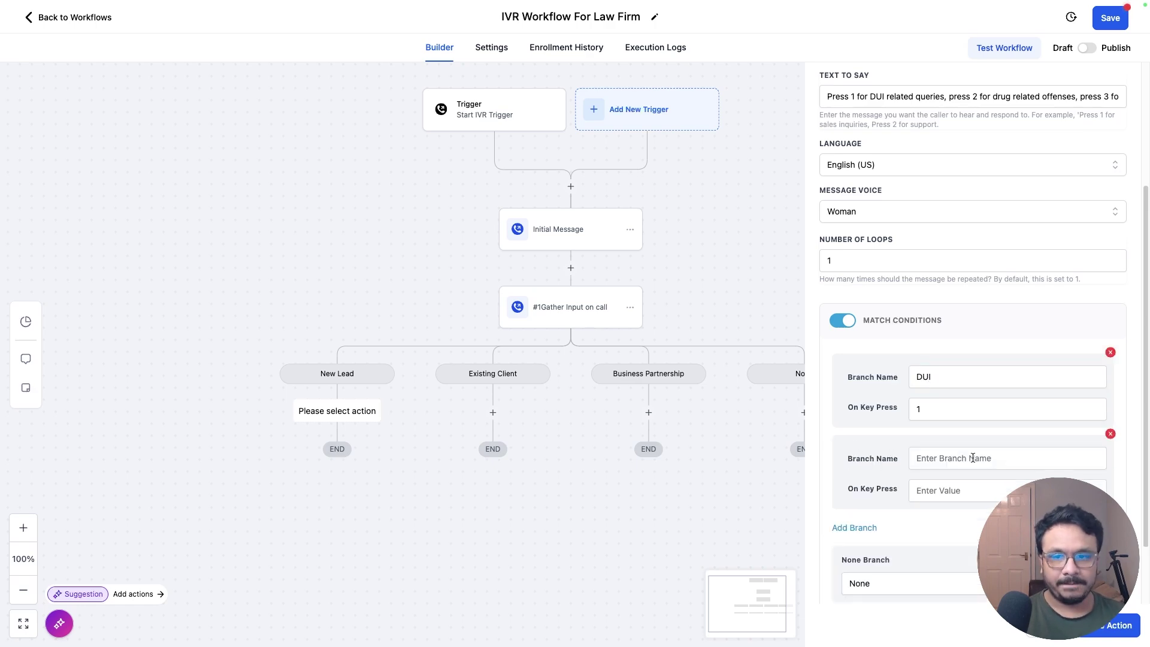
pyautogui.click(950, 490)
pyautogui.write('2')
pyautogui.click(953, 465)
pyautogui.write('Drug')
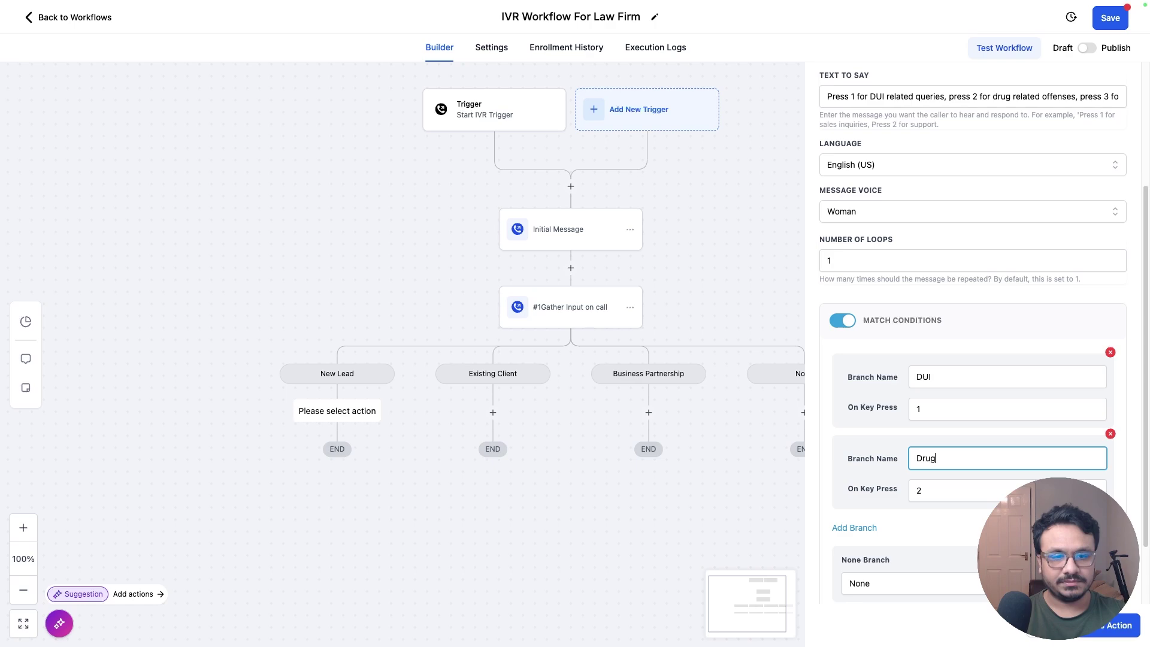
pyautogui.write(' related issues')
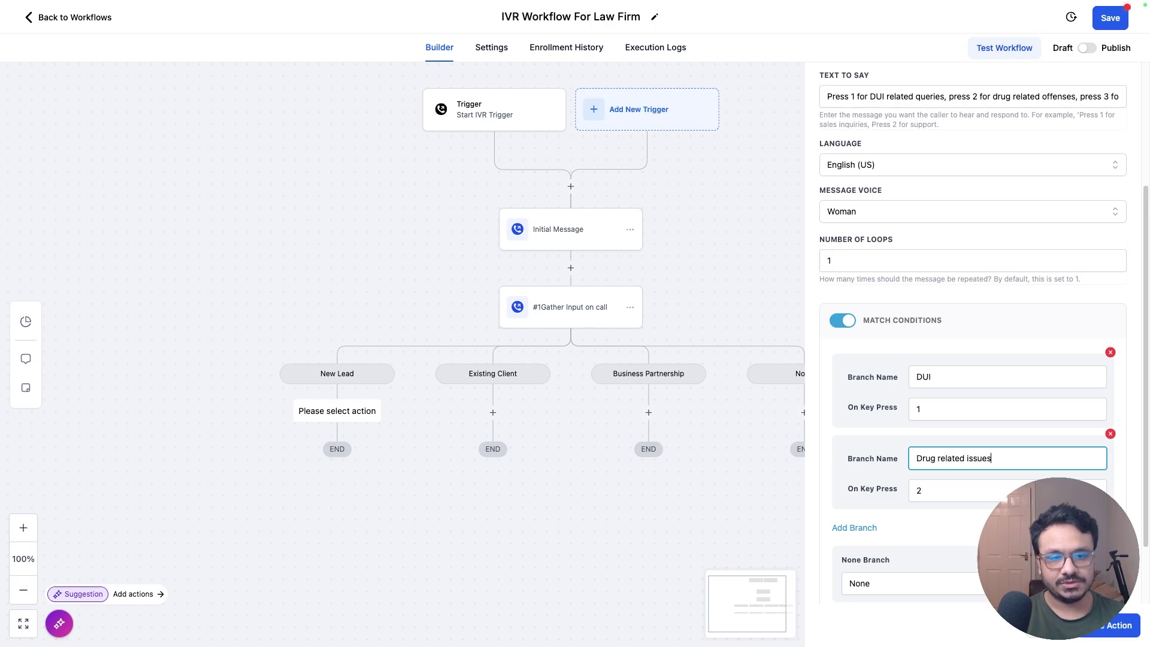
pyautogui.click(854, 527)
pyautogui.click(932, 460)
pyautogui.write('Ass')
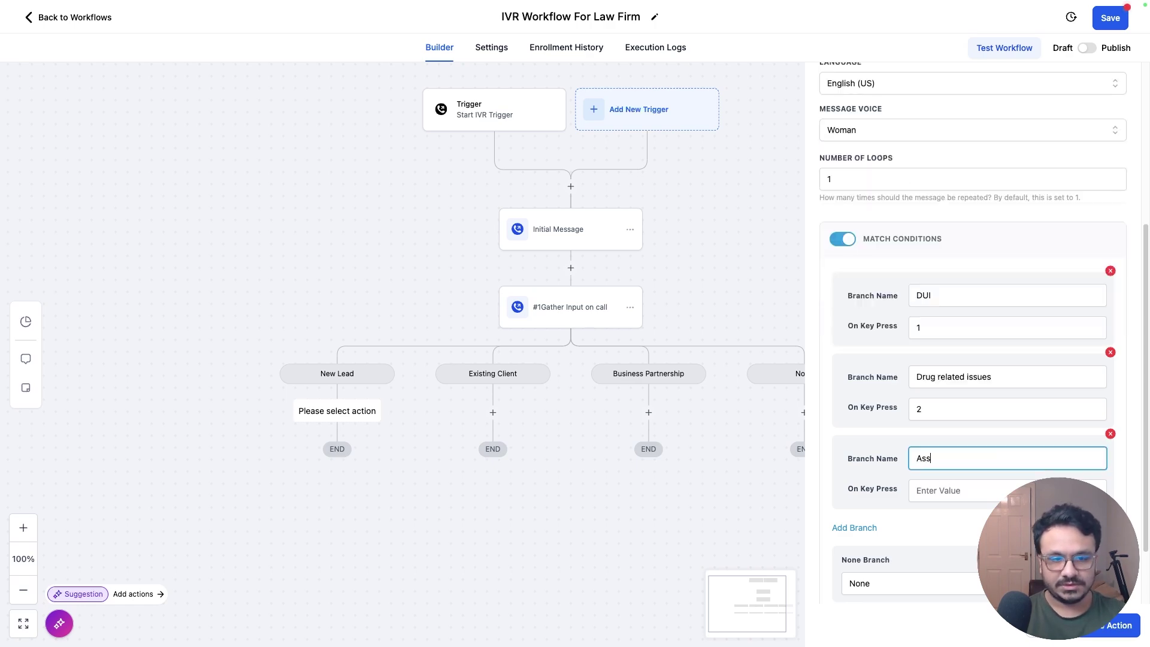
pyautogui.write('ault and ')
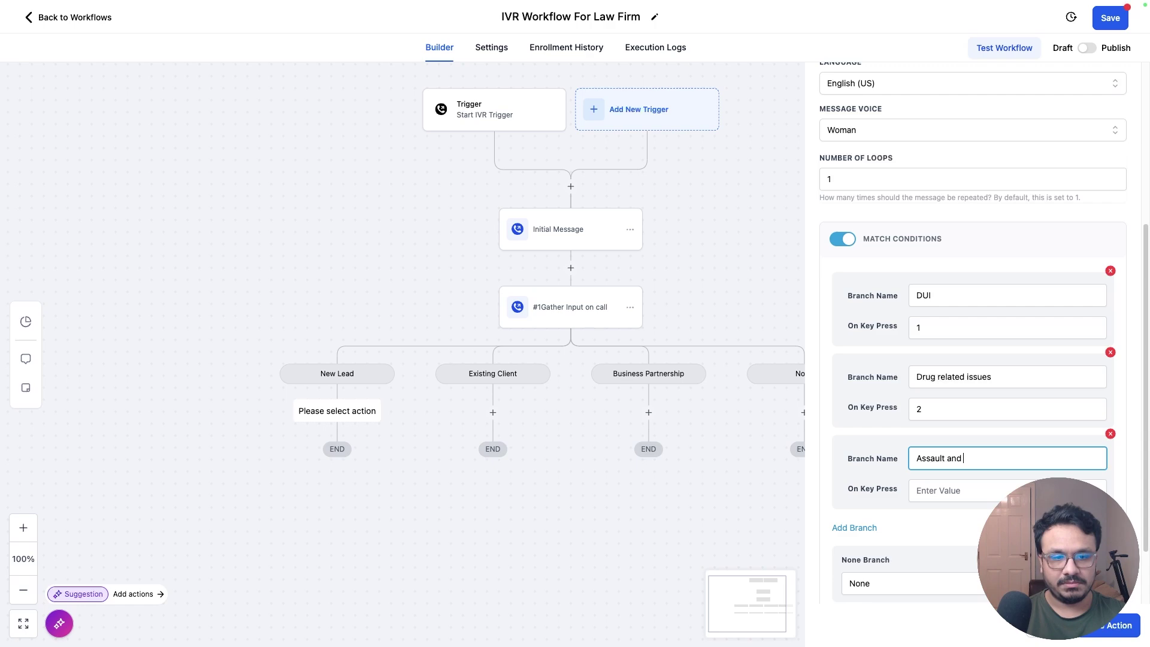
pyautogui.write('battery')
pyautogui.click(959, 490)
pyautogui.write('43')
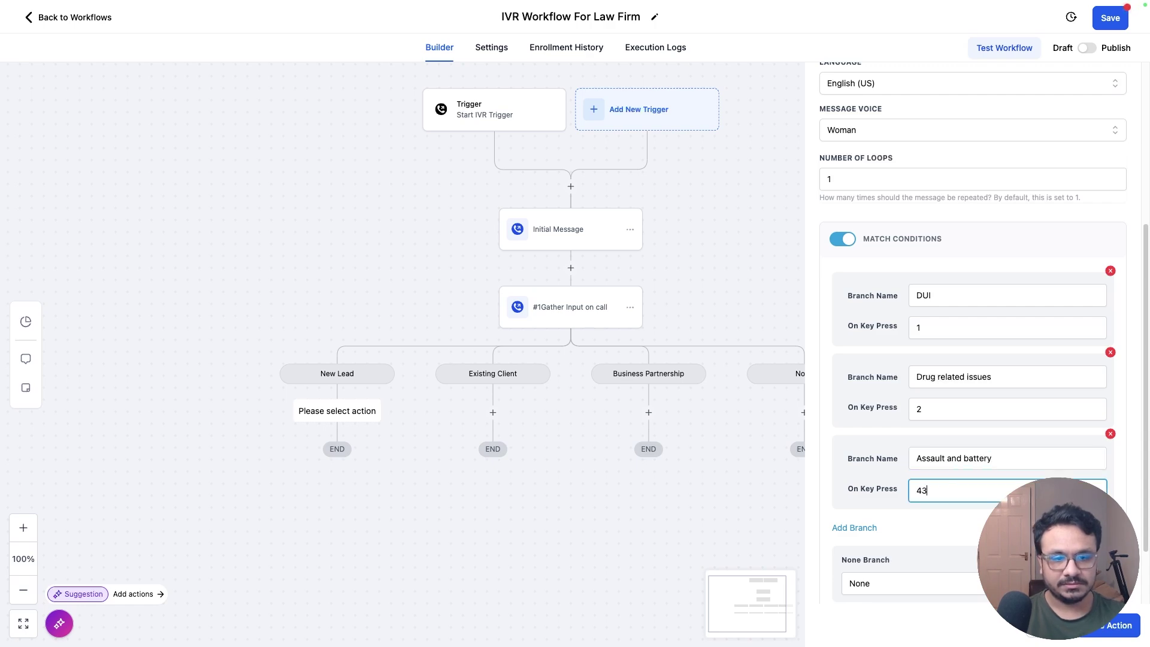
# Step: Add a fourth branch 'Other' on key 4
pyautogui.scroll(-2, 916, 466)
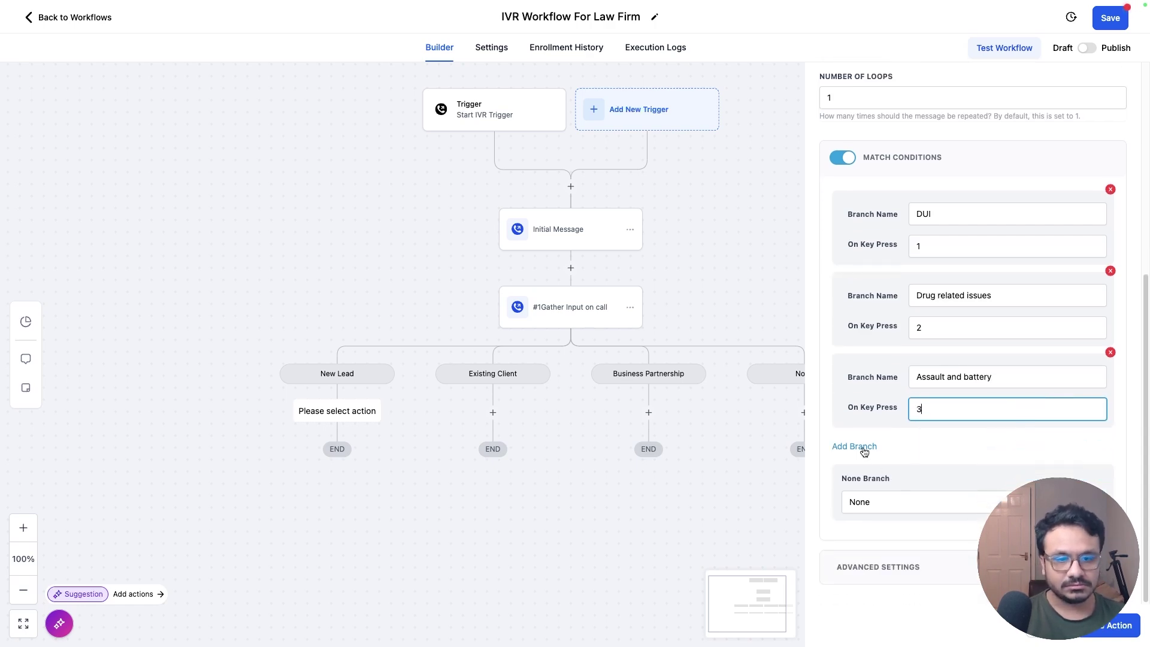
pyautogui.click(855, 446)
pyautogui.click(942, 488)
pyautogui.write('4')
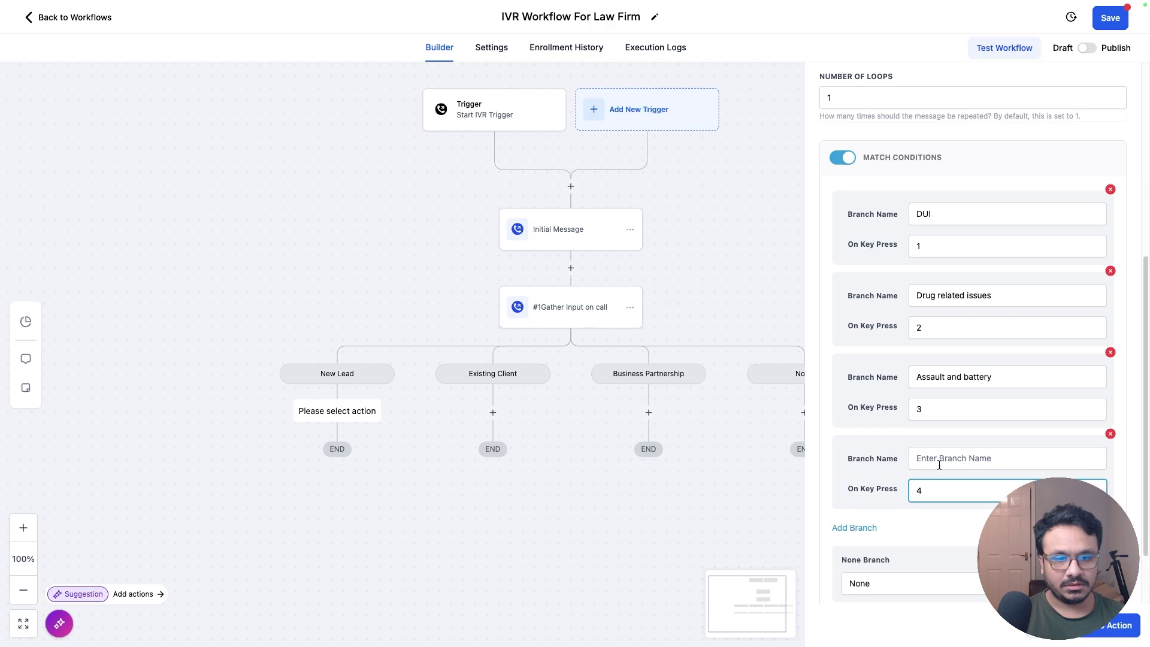
pyautogui.click(939, 461)
pyautogui.write('Other')
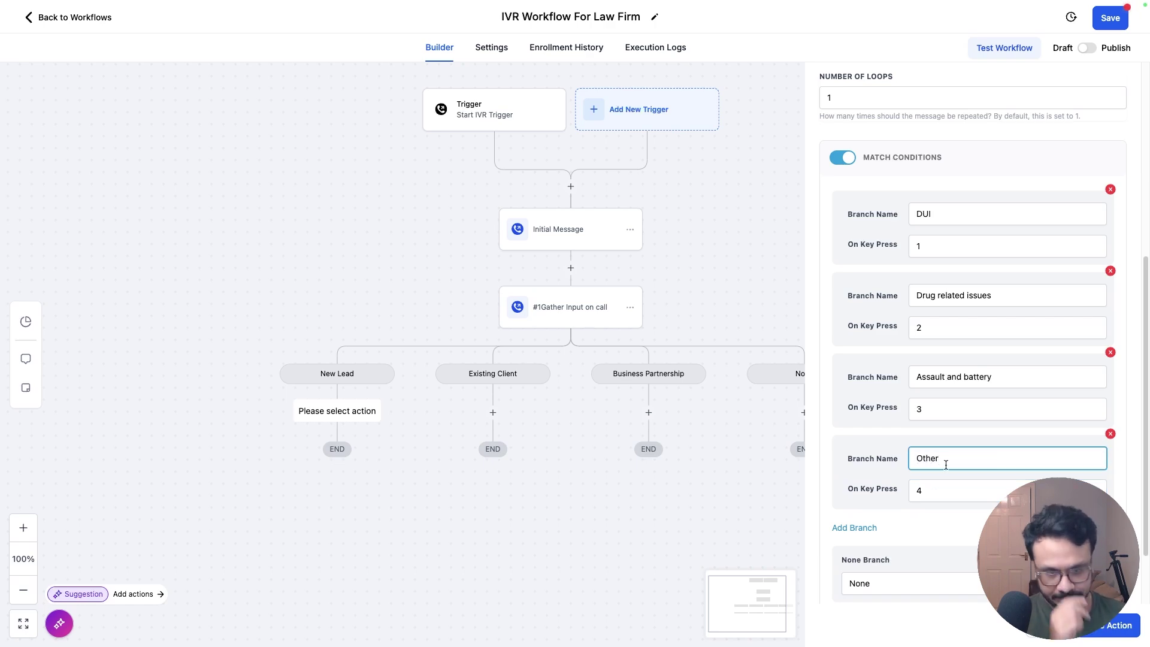
# Step: Add a fifth branch 'Go back' on key 0, fixing a 0 typed into its name
pyautogui.click(866, 528)
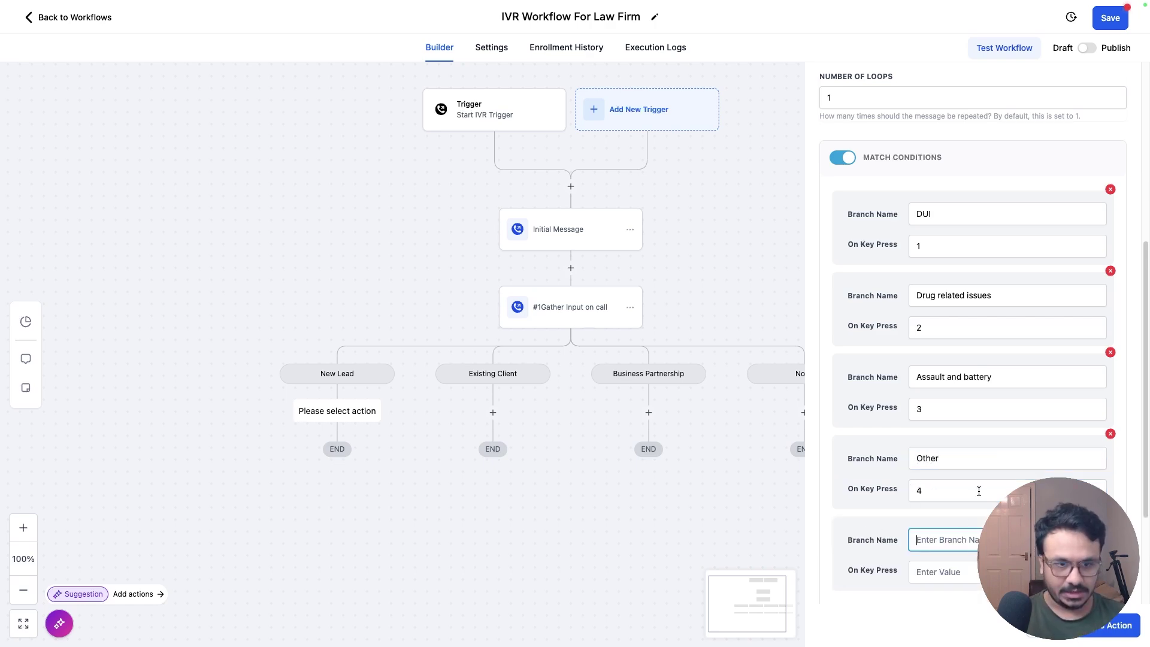
pyautogui.scroll(-2, 979, 489)
pyautogui.write('0')
pyautogui.click(957, 490)
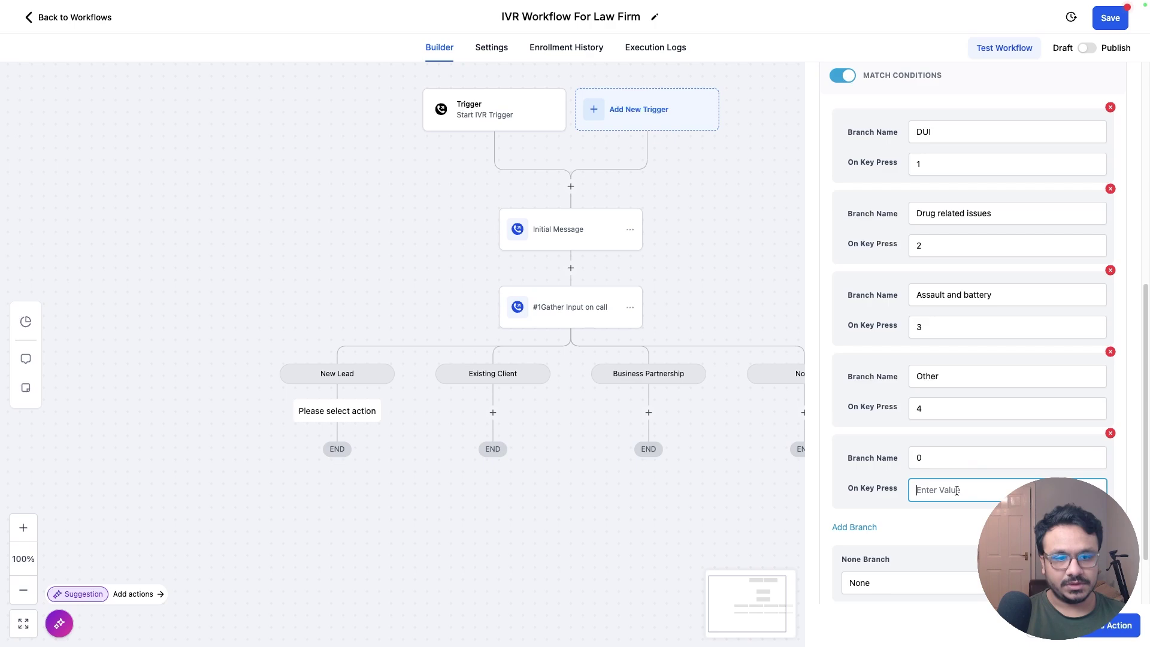
pyautogui.click(931, 456)
pyautogui.press('BackSpace')
pyautogui.press('Tab')
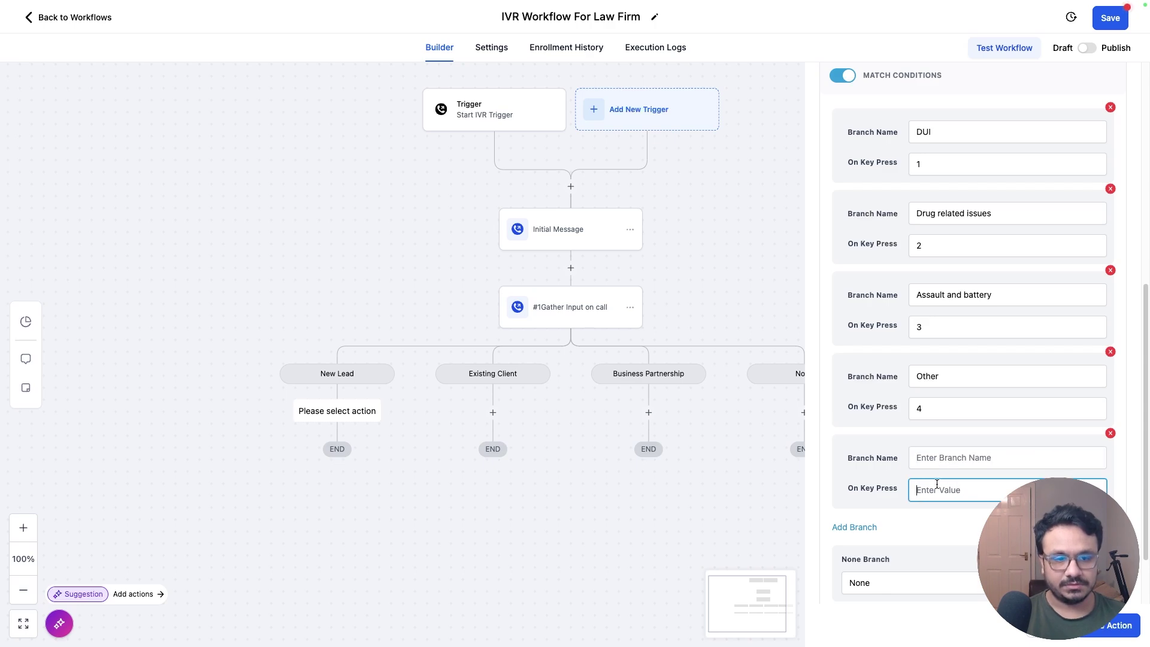
pyautogui.write('0')
pyautogui.click(931, 455)
pyautogui.write('Go back')
pyautogui.scroll(-2, 833, 582)
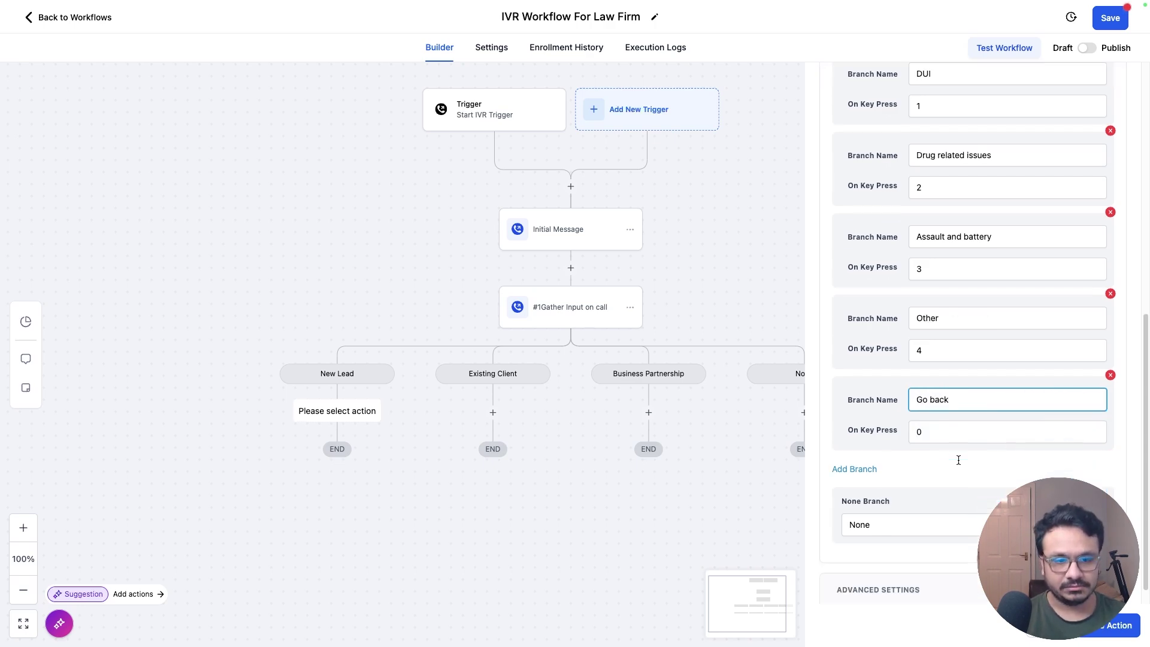
pyautogui.click(942, 567)
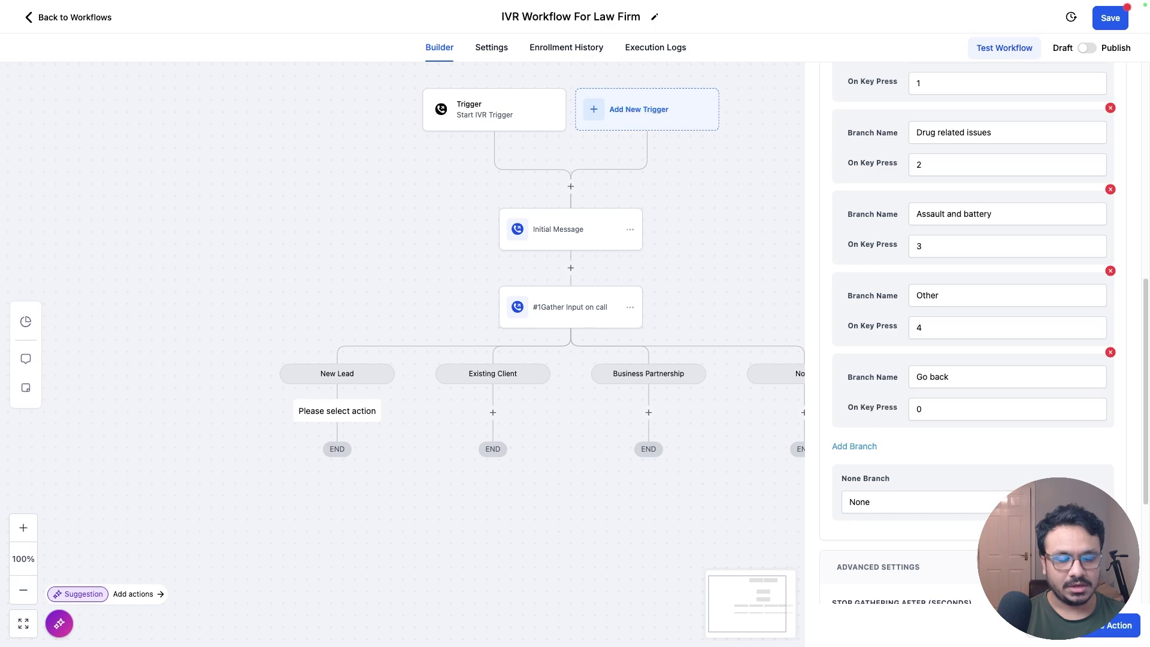
pyautogui.scroll(-4, 942, 403)
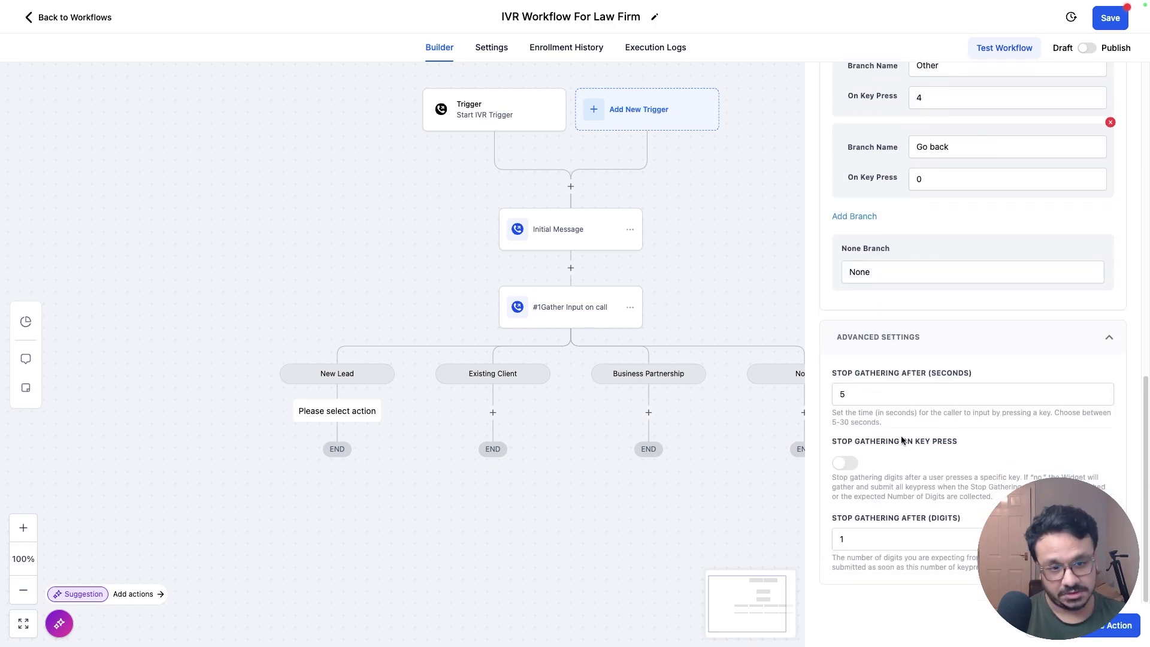
pyautogui.click(850, 463)
pyautogui.click(851, 467)
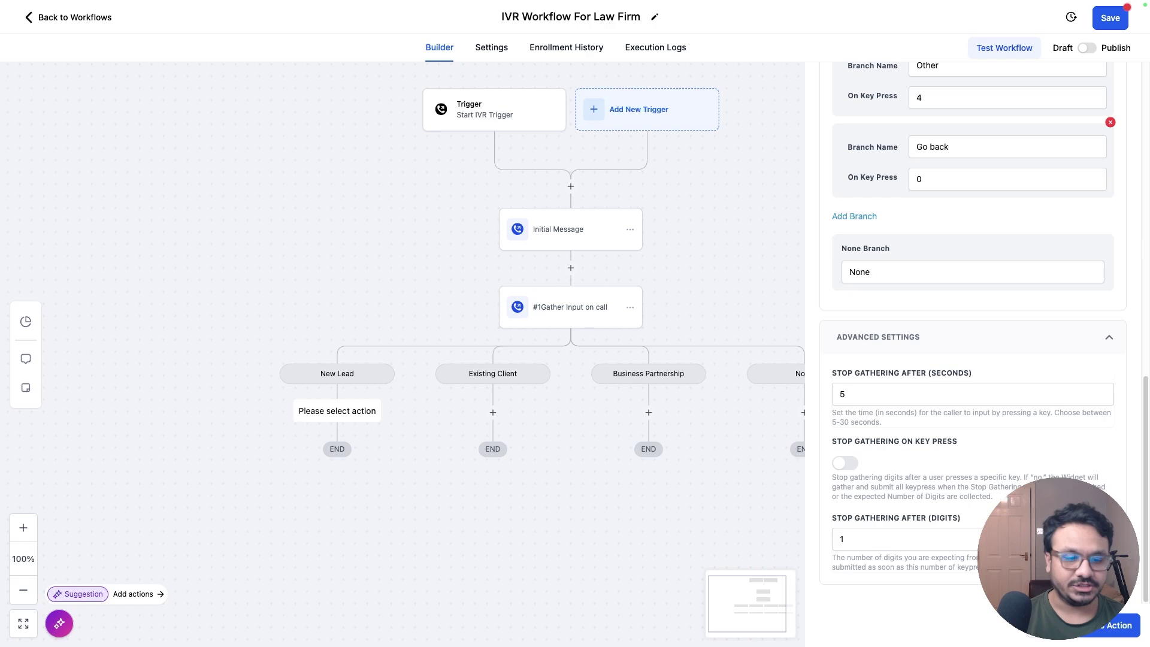
pyautogui.click(1097, 626)
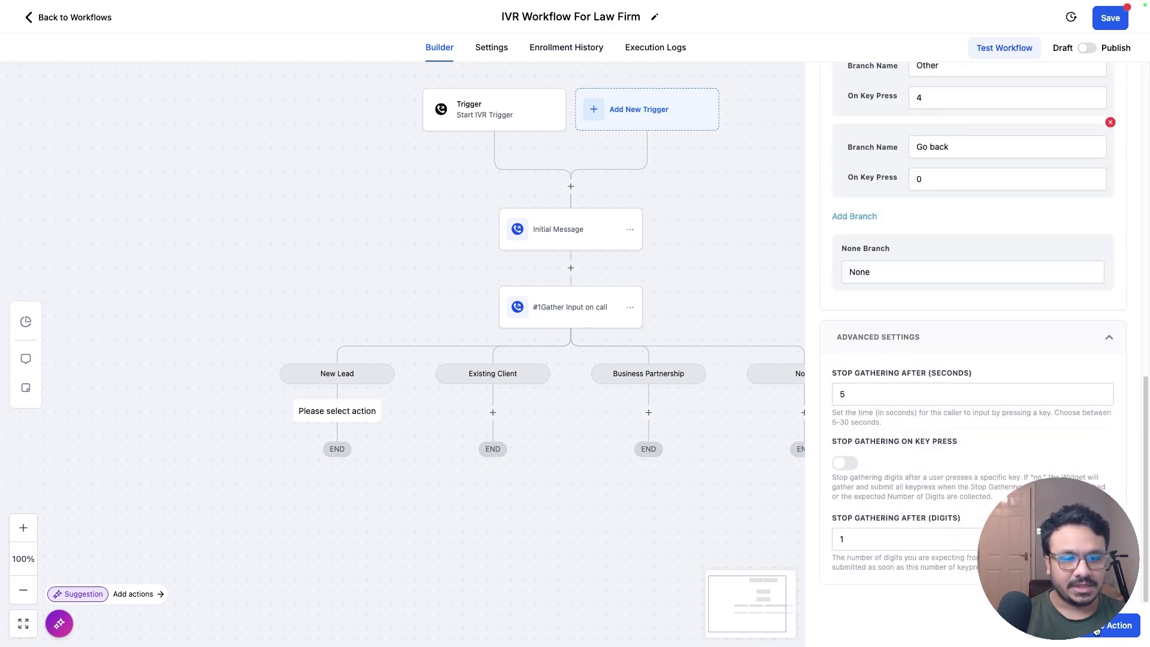
# Step: Pan the canvas to show the second menu's six branches and start a step under Existing Client
pyautogui.moveTo(323, 417); pyautogui.dragTo(405, 306)
pyautogui.moveTo(492, 317); pyautogui.dragTo(676, 267)
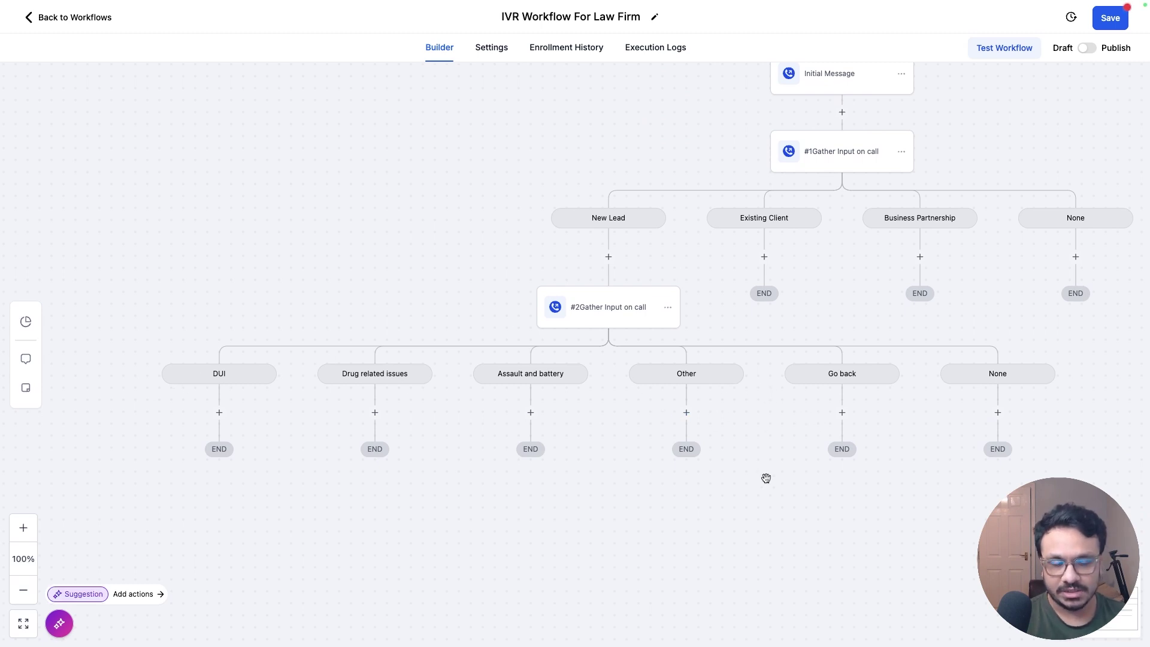
pyautogui.moveTo(765, 477); pyautogui.dragTo(575, 483)
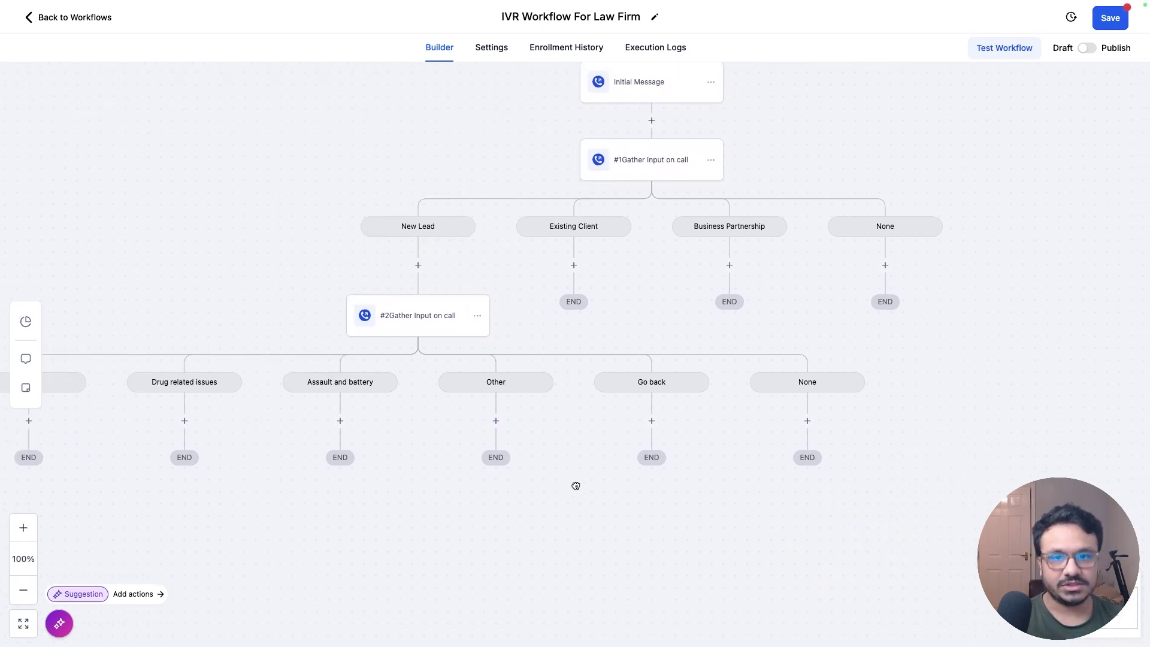
pyautogui.click(571, 262)
# Step: Add Gather Input On Call under Existing Client: press 1 for case update, 2 for past-case follow-up, 3 for billing
pyautogui.write('ga')
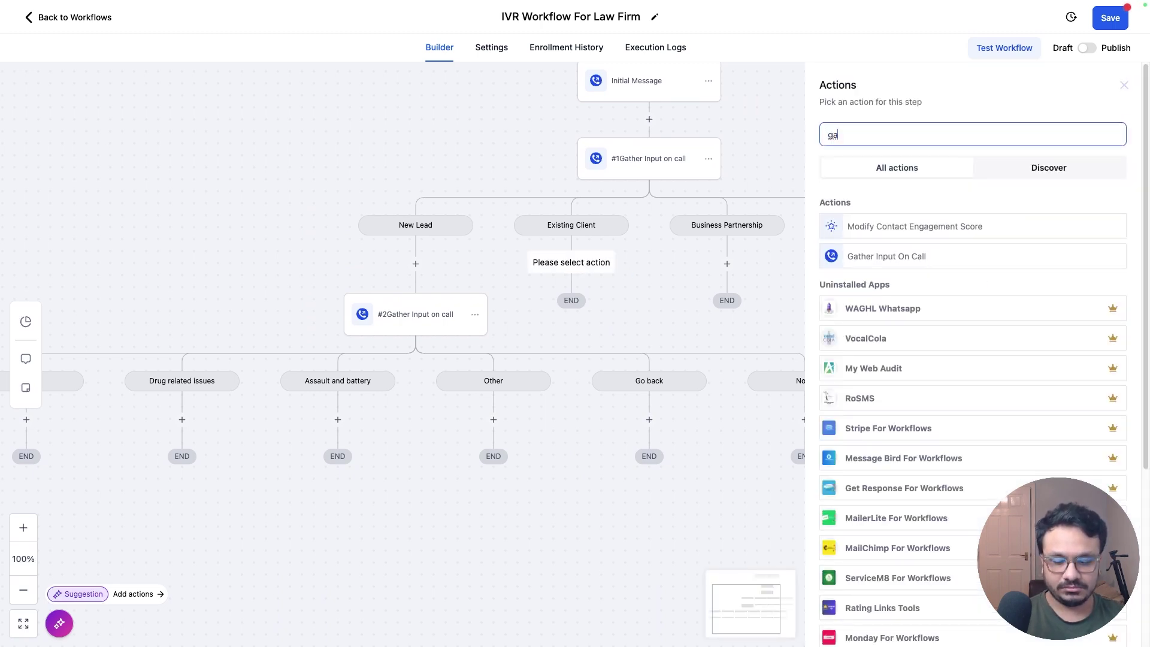
pyautogui.write('ther')
pyautogui.click(915, 223)
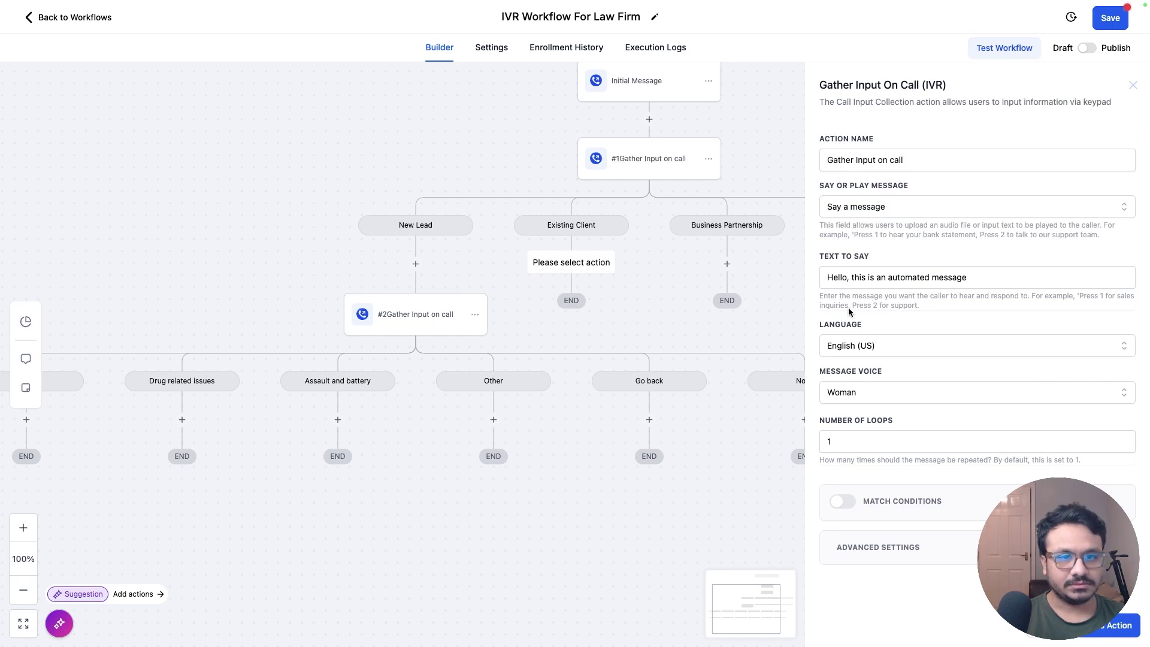
pyautogui.click(864, 280)
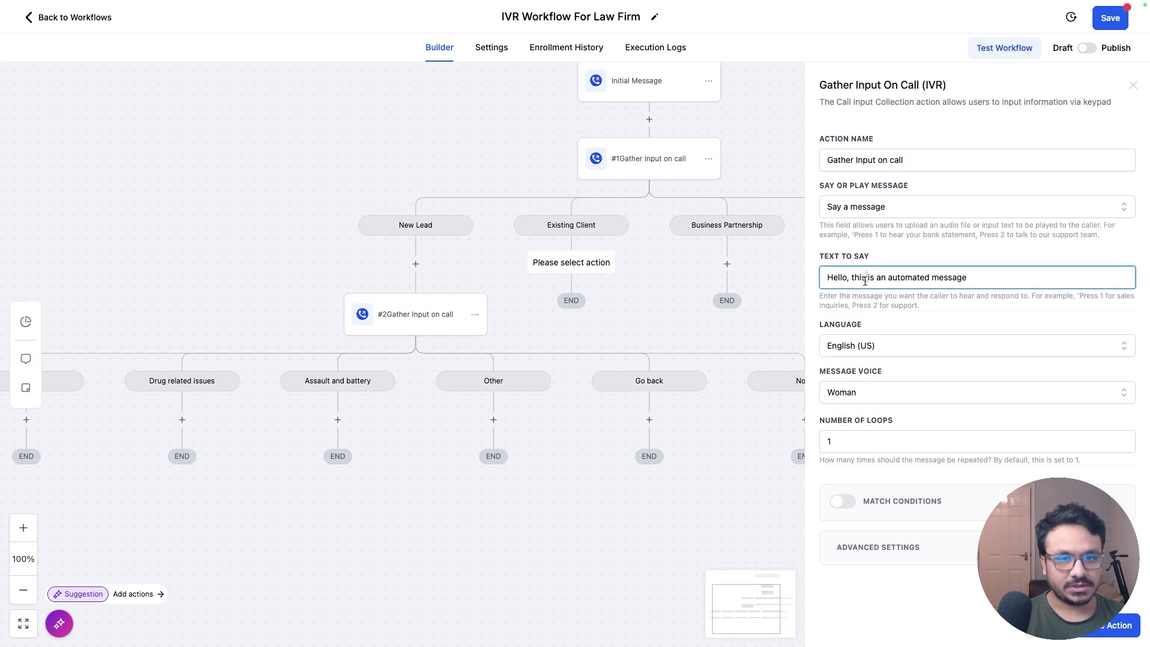
pyautogui.hotkey('ctrl', 'a')
pyautogui.write('Press 1 fo')
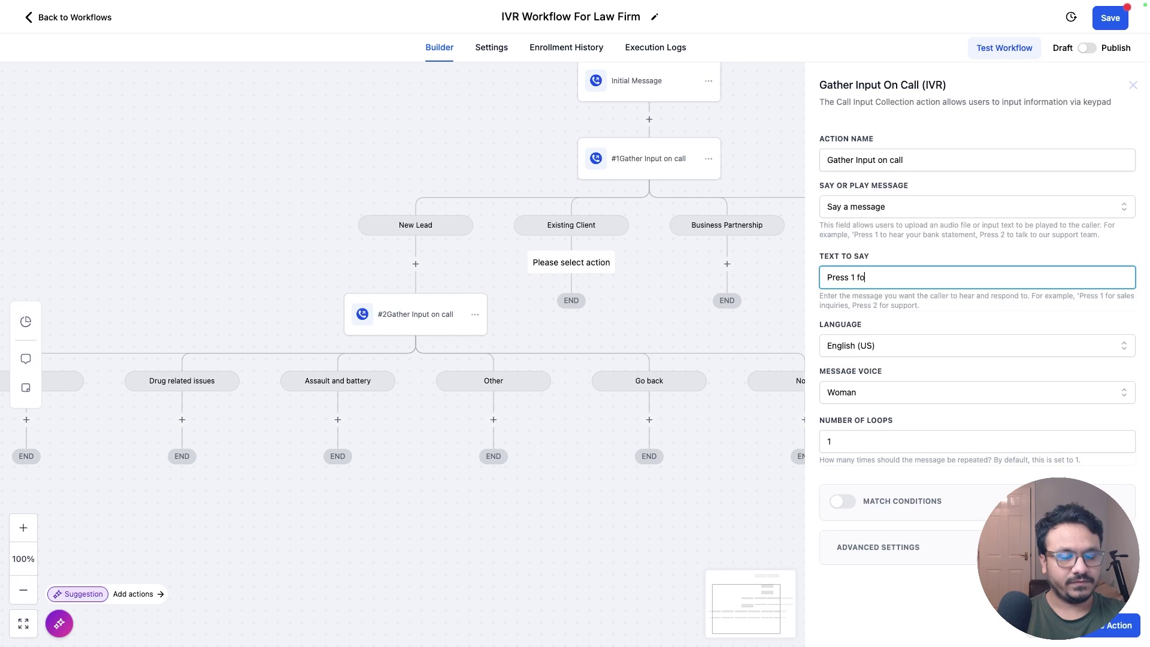
pyautogui.write('r update on e')
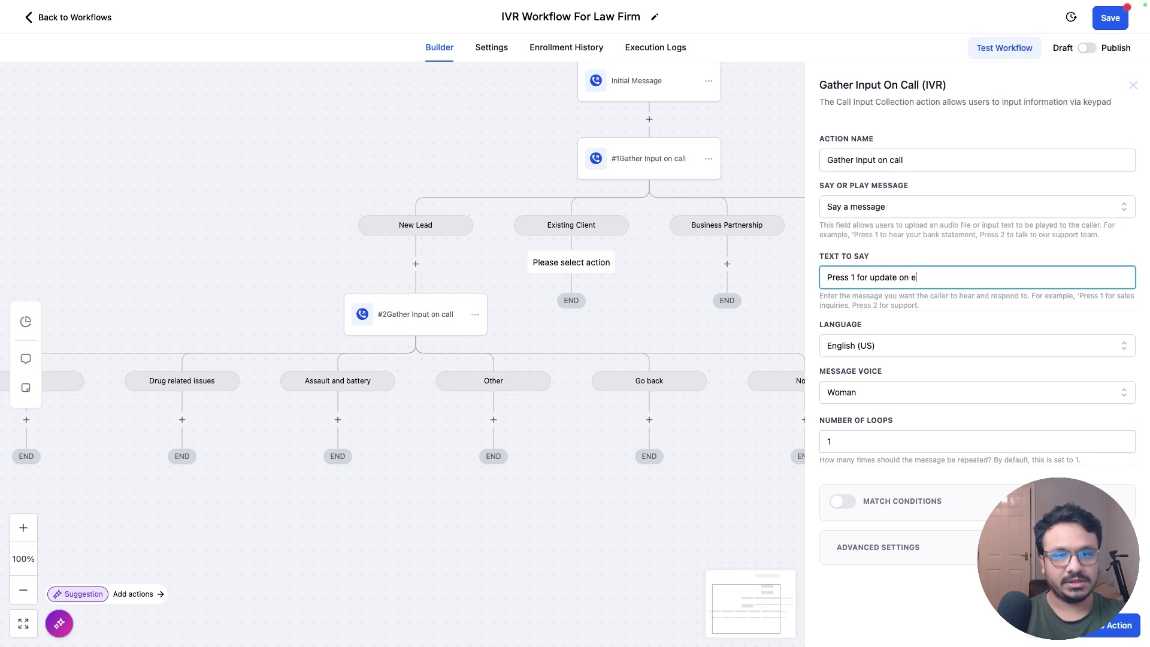
pyautogui.write('xisting case, ')
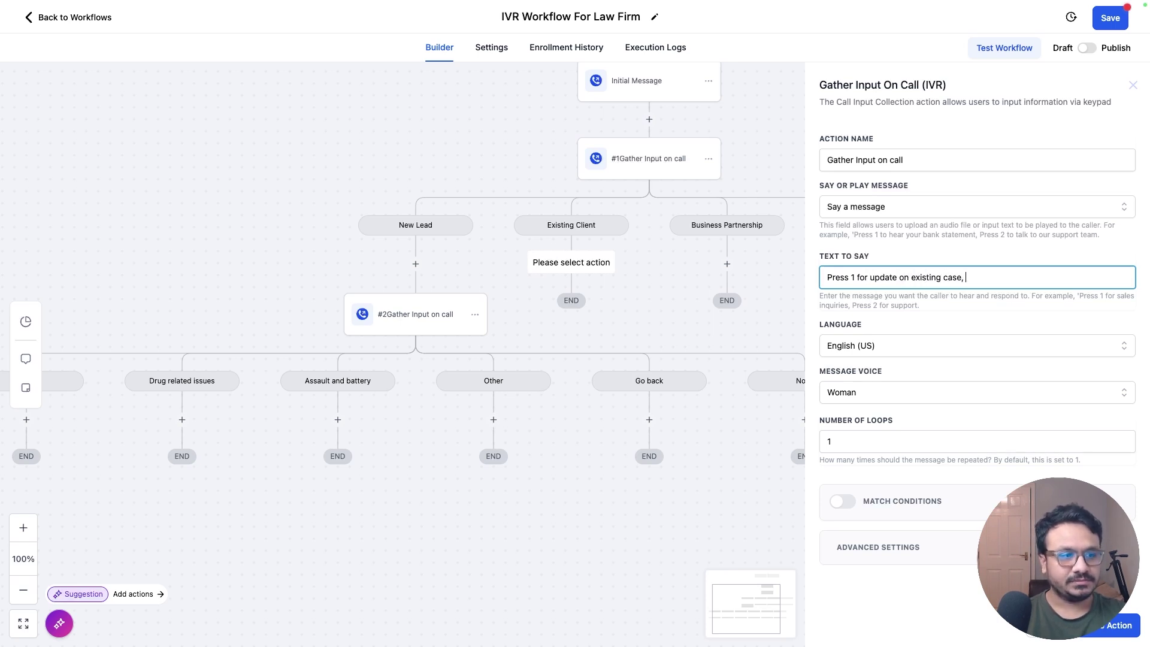
pyautogui.write('press 2 for ')
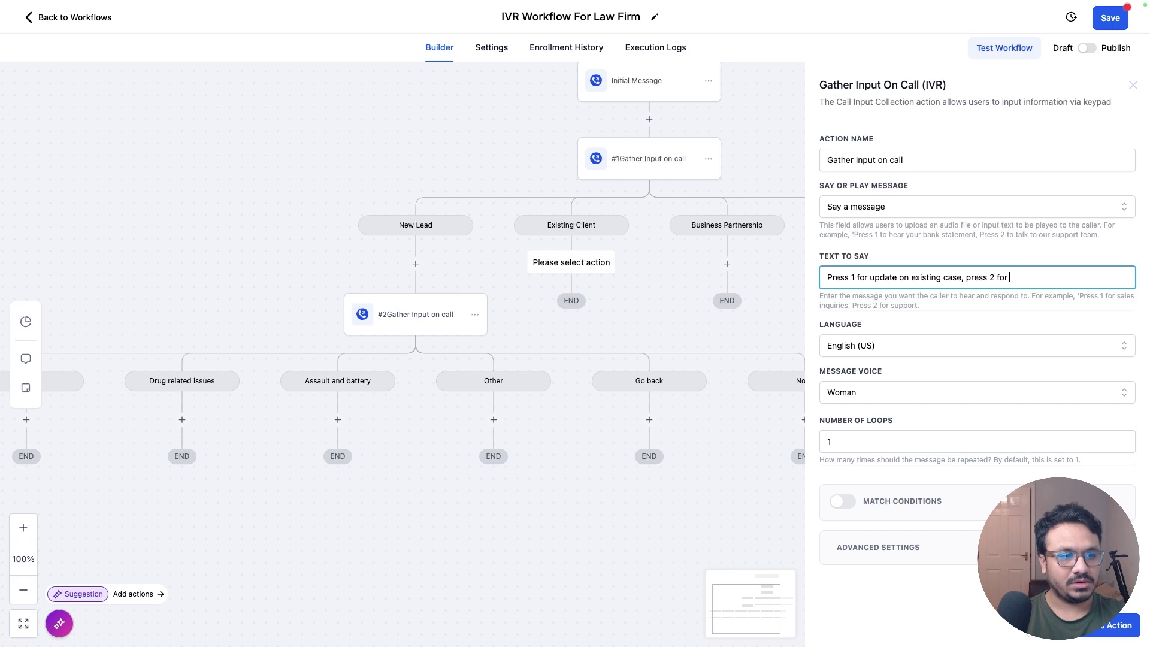
pyautogui.write('follow up on ')
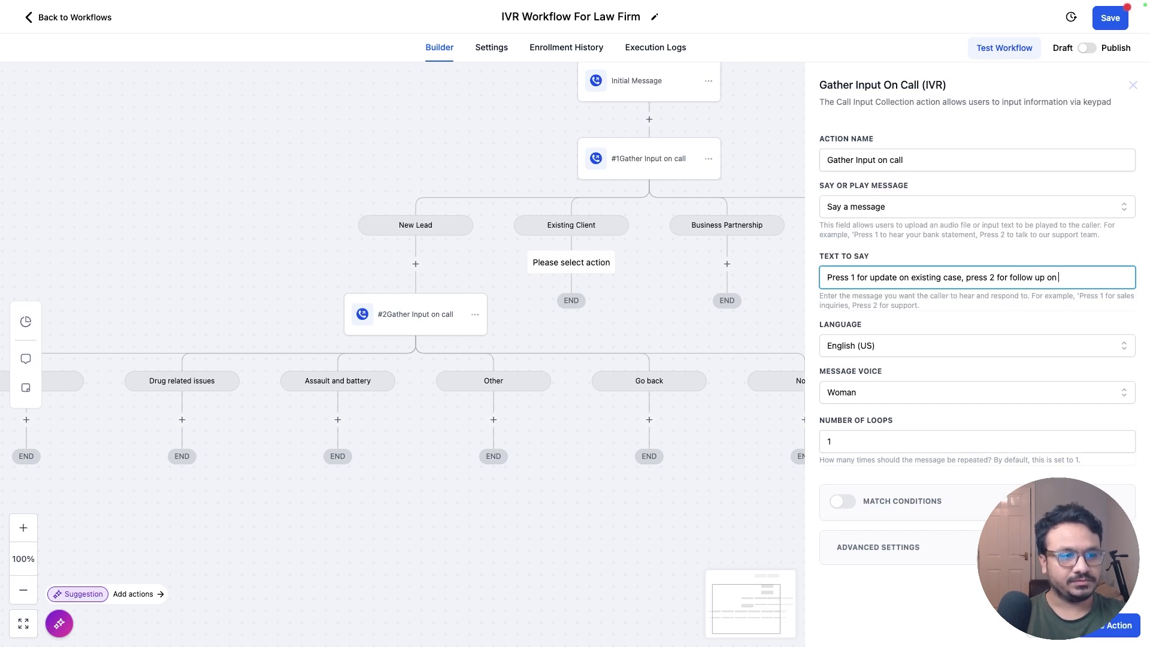
pyautogui.write('past case,')
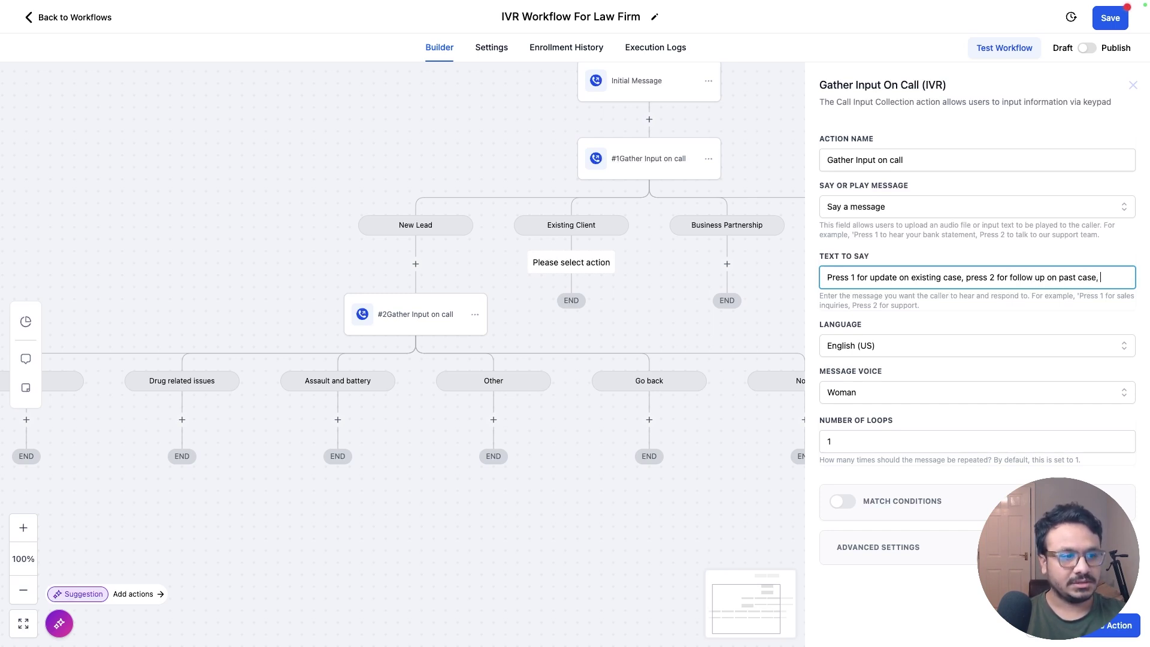
pyautogui.write(' press 3')
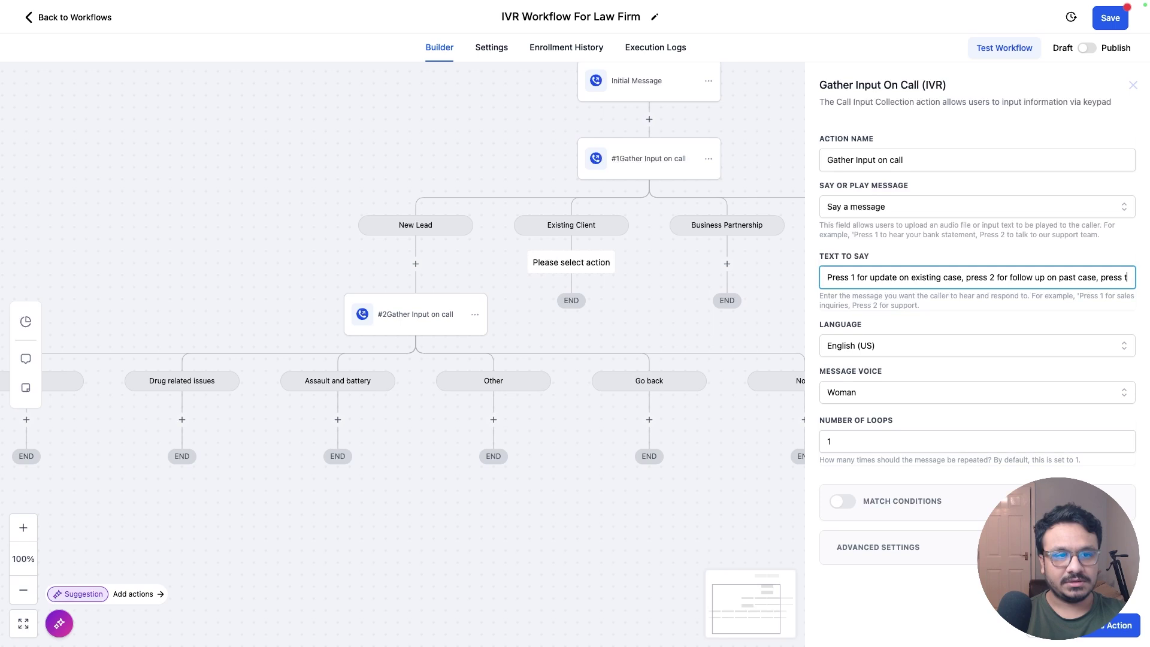
pyautogui.write(' for billin')
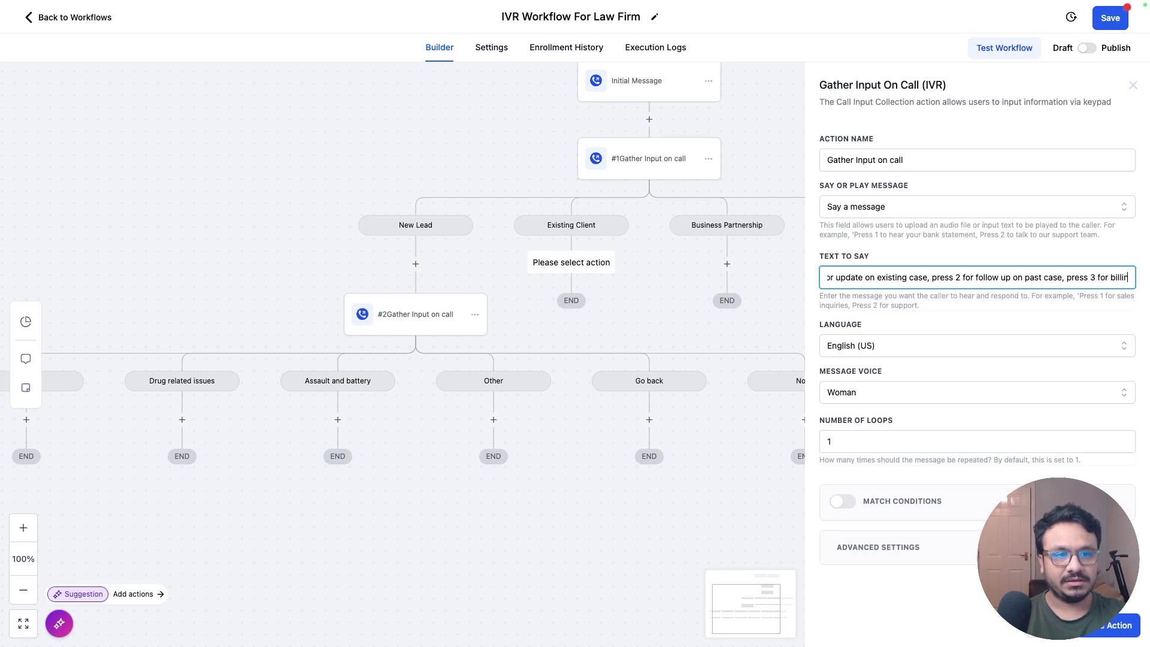
pyautogui.write('g related querie')
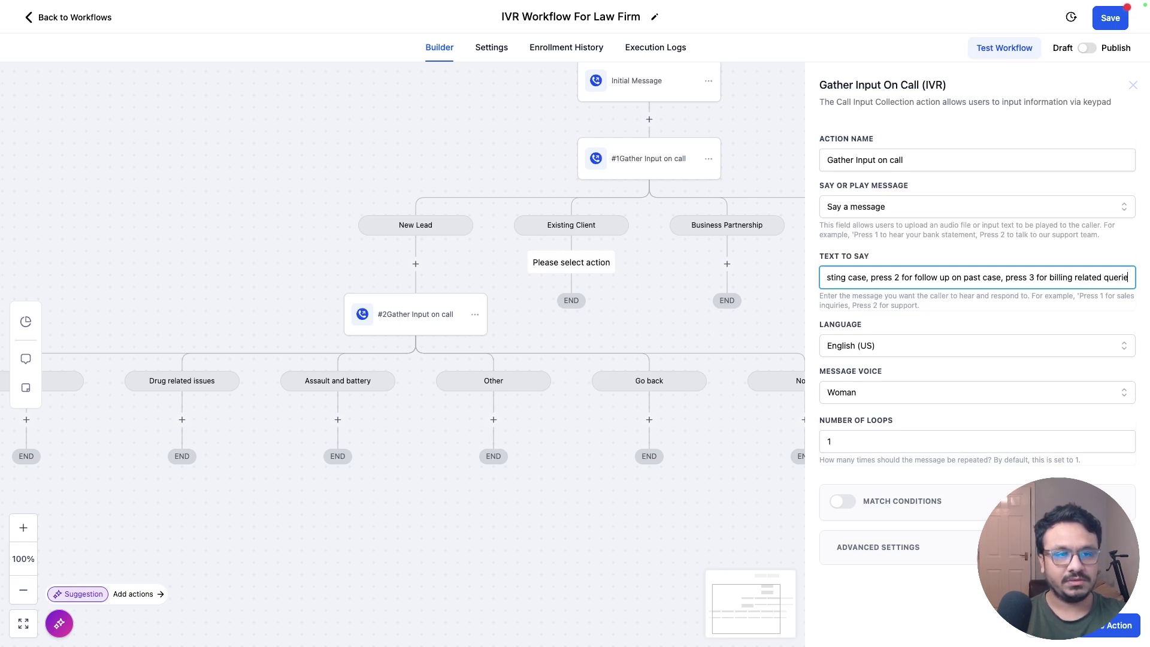
pyautogui.write('s')
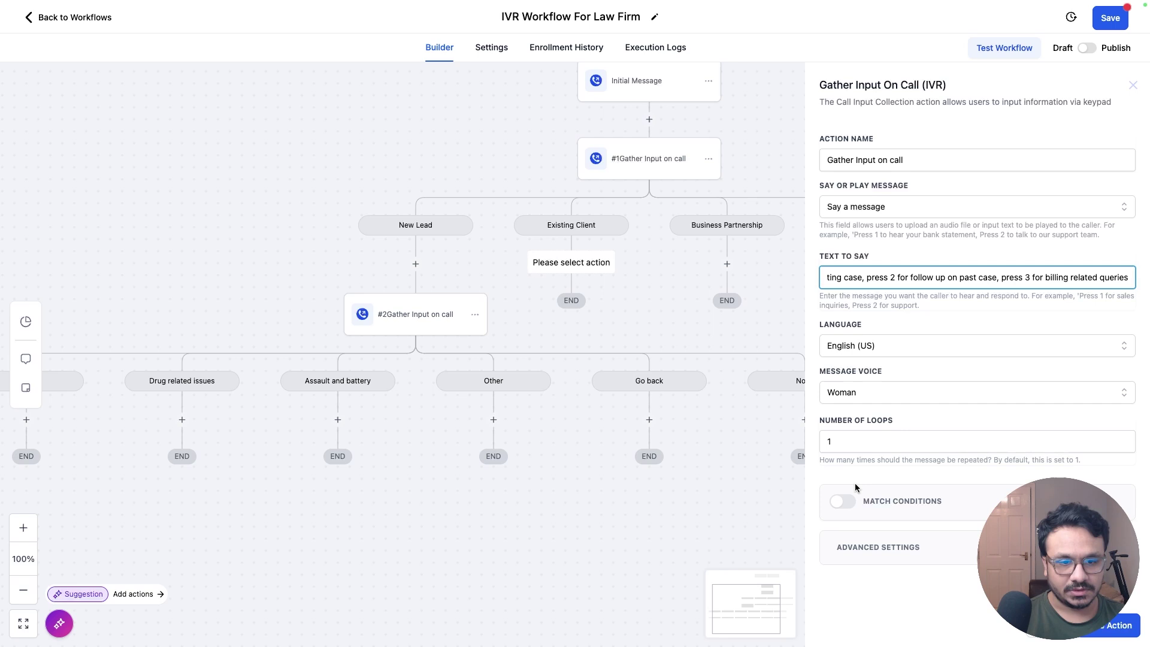
# Step: Turn on Match Conditions and add branches Existing case on key 1 and Past case on key 2
pyautogui.click(844, 501)
pyautogui.scroll(-3, 918, 420)
pyautogui.click(931, 384)
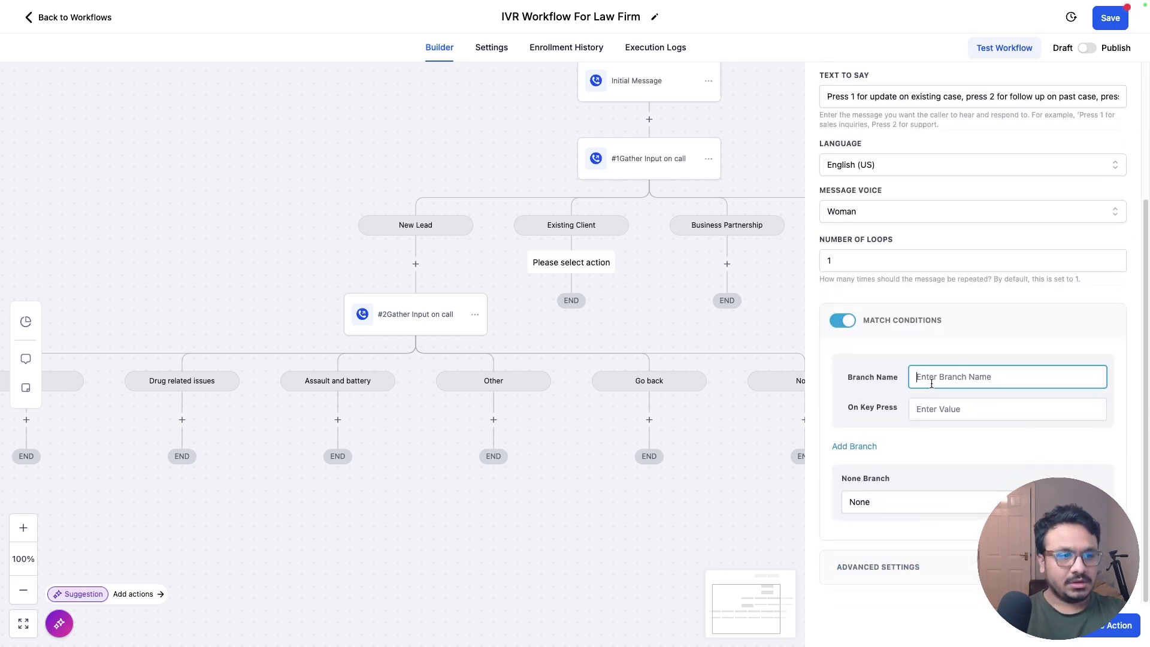
pyautogui.write('Existing case')
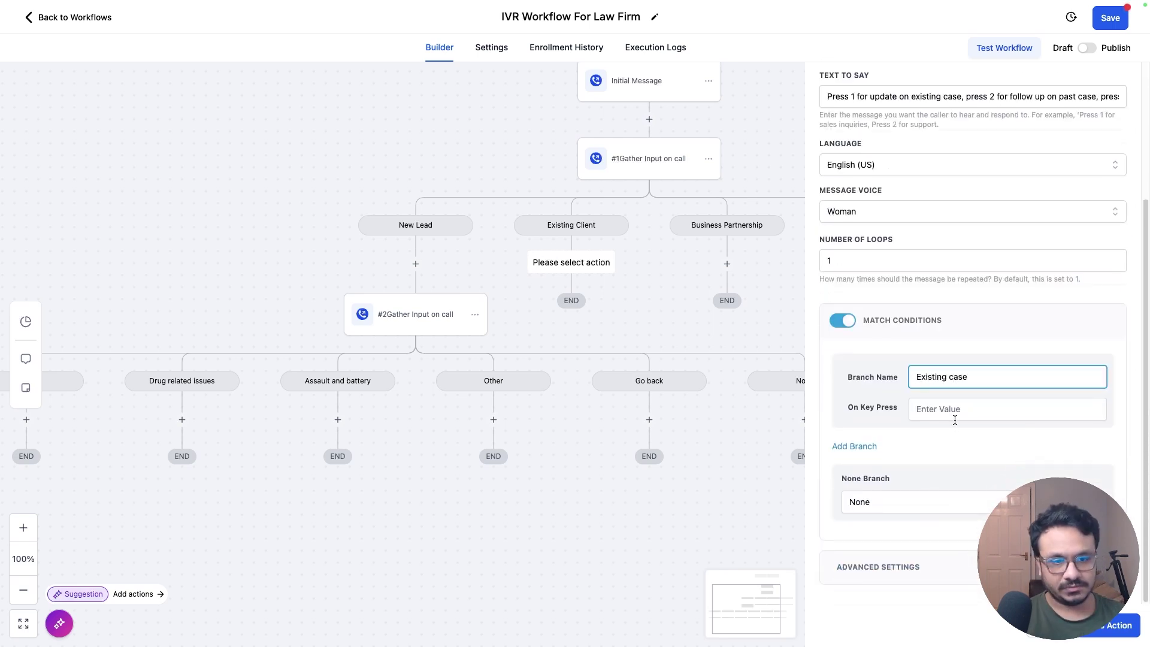
pyautogui.click(955, 411)
pyautogui.write('1')
pyautogui.click(841, 448)
pyautogui.click(916, 458)
pyautogui.write('Past ')
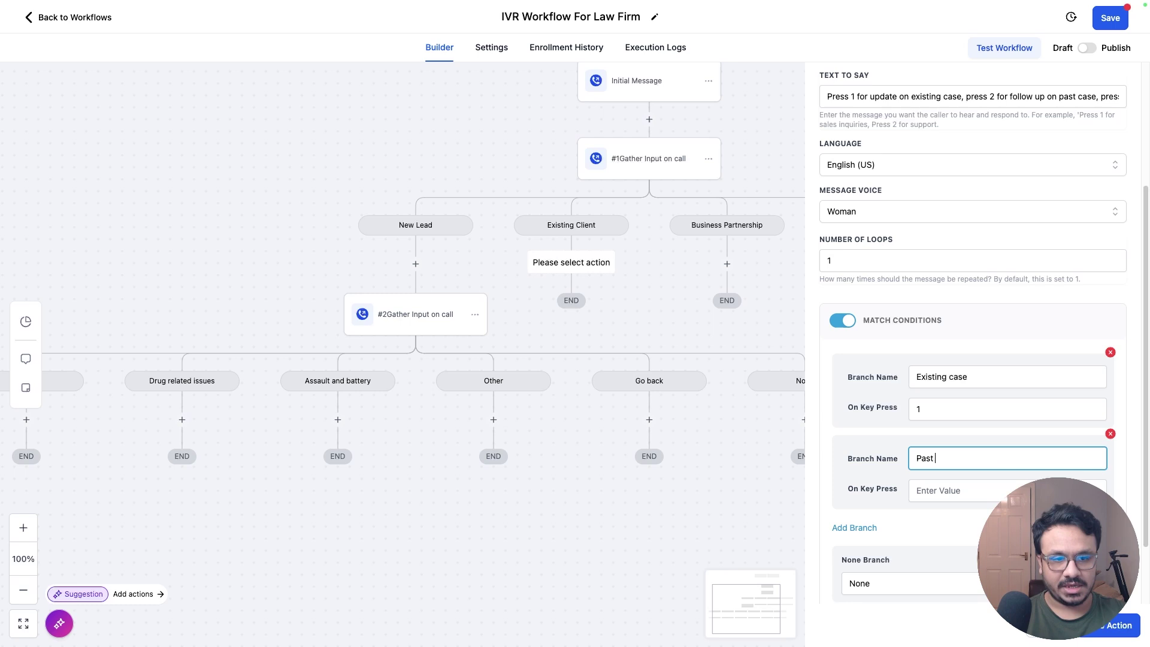
pyautogui.write('case')
pyautogui.press('Tab')
pyautogui.write('2')
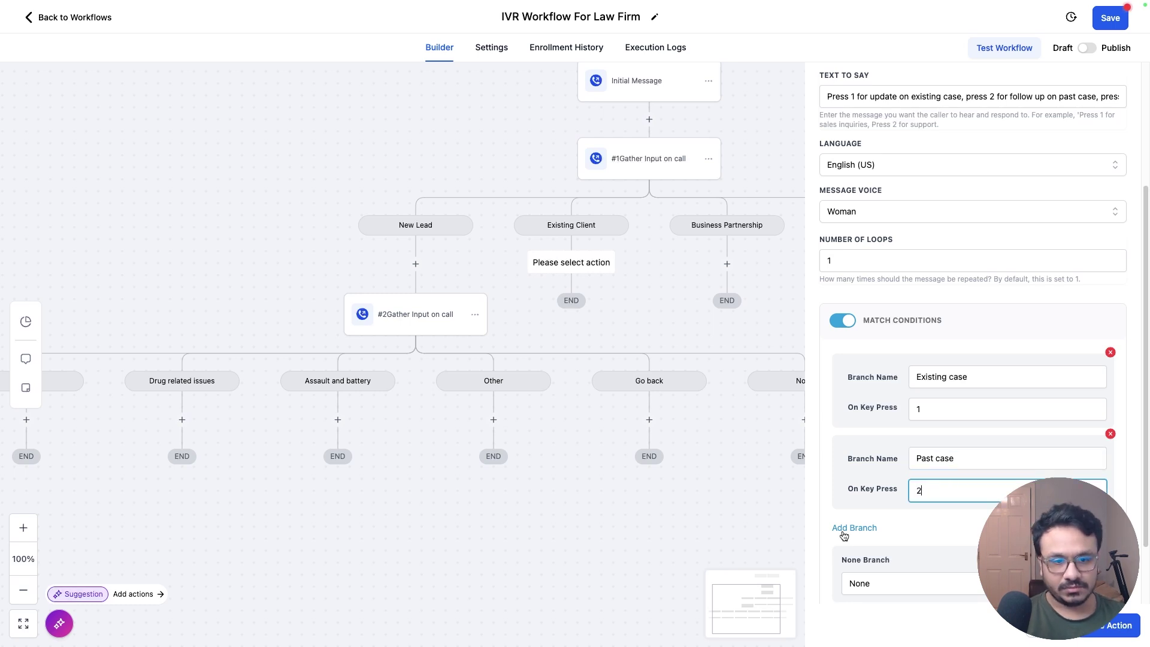
# Step: Add a Billing related query branch on key 3 and save the Existing Client menu
pyautogui.click(844, 531)
pyautogui.click(977, 521)
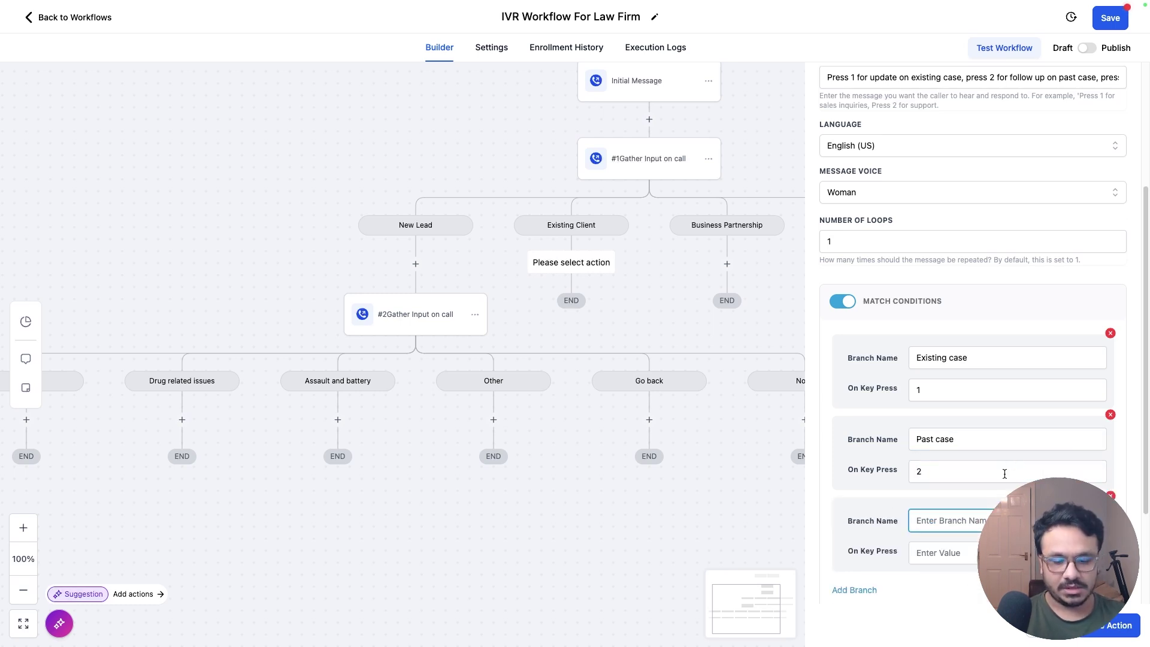
pyautogui.write('Billing related que')
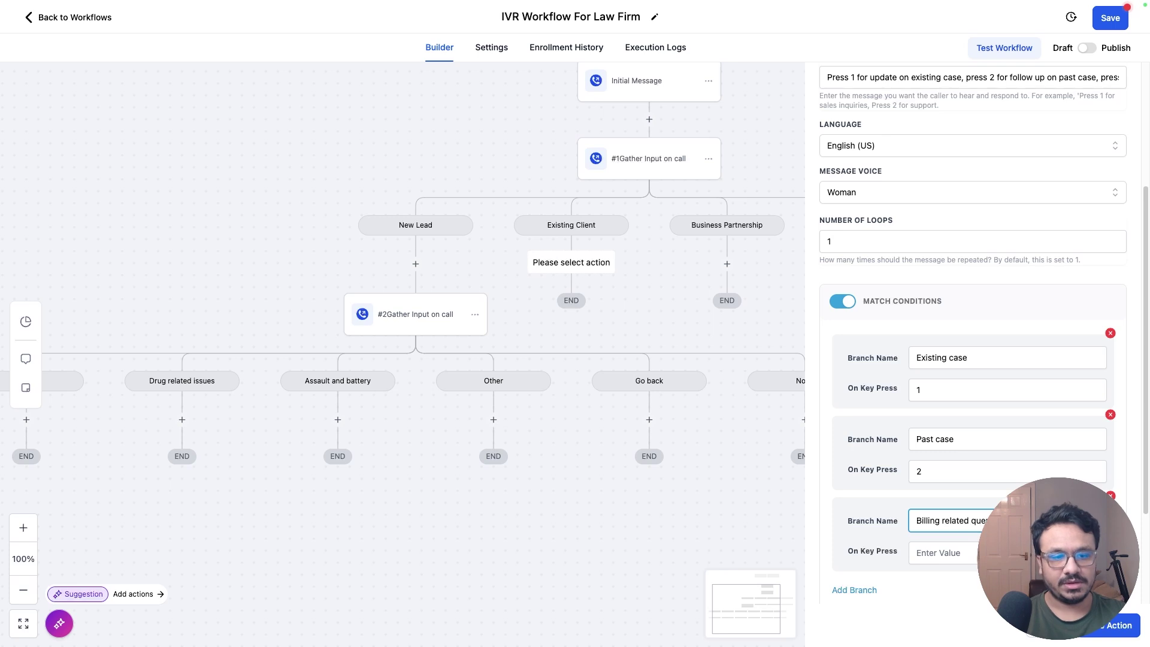
pyautogui.press('Tab')
pyautogui.write('3')
pyautogui.scroll(-3, 972, 360)
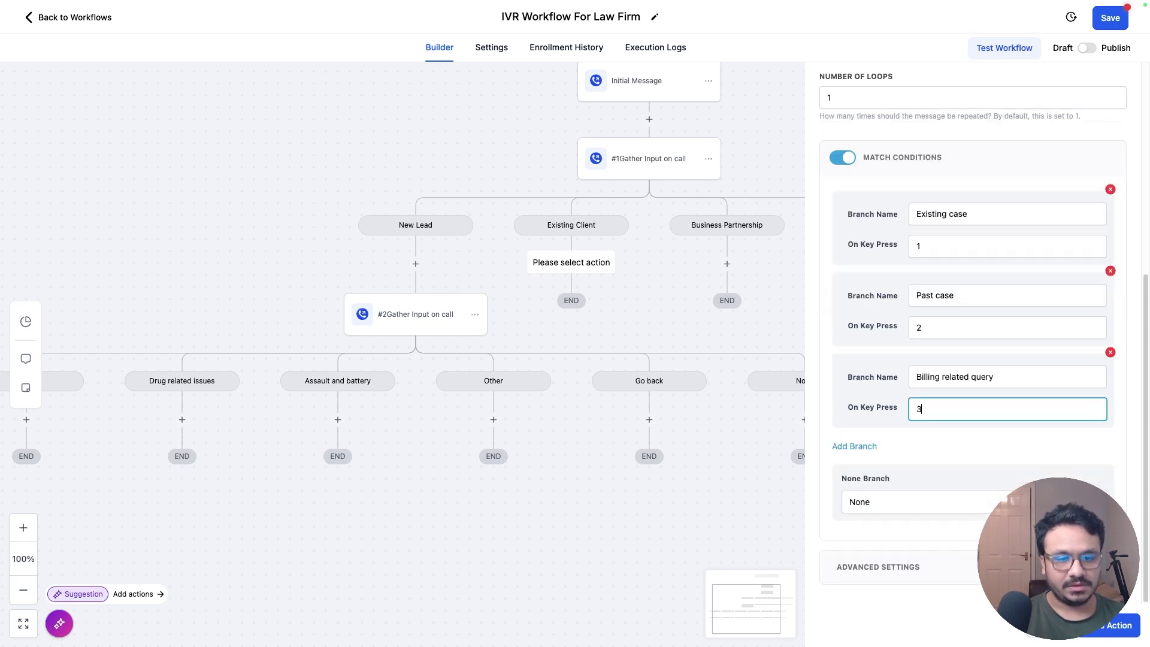
pyautogui.click(620, 402)
pyautogui.moveTo(575, 320)
pyautogui.mouseDown()
pyautogui.moveTo(904, 360)
pyautogui.moveTo(1047, 273)
pyautogui.moveTo(789, 390)
pyautogui.moveTo(580, 325)
pyautogui.mouseUp()
pyautogui.moveTo(783, 353); pyautogui.dragTo(669, 252)
pyautogui.hscroll(5, 711, 447)
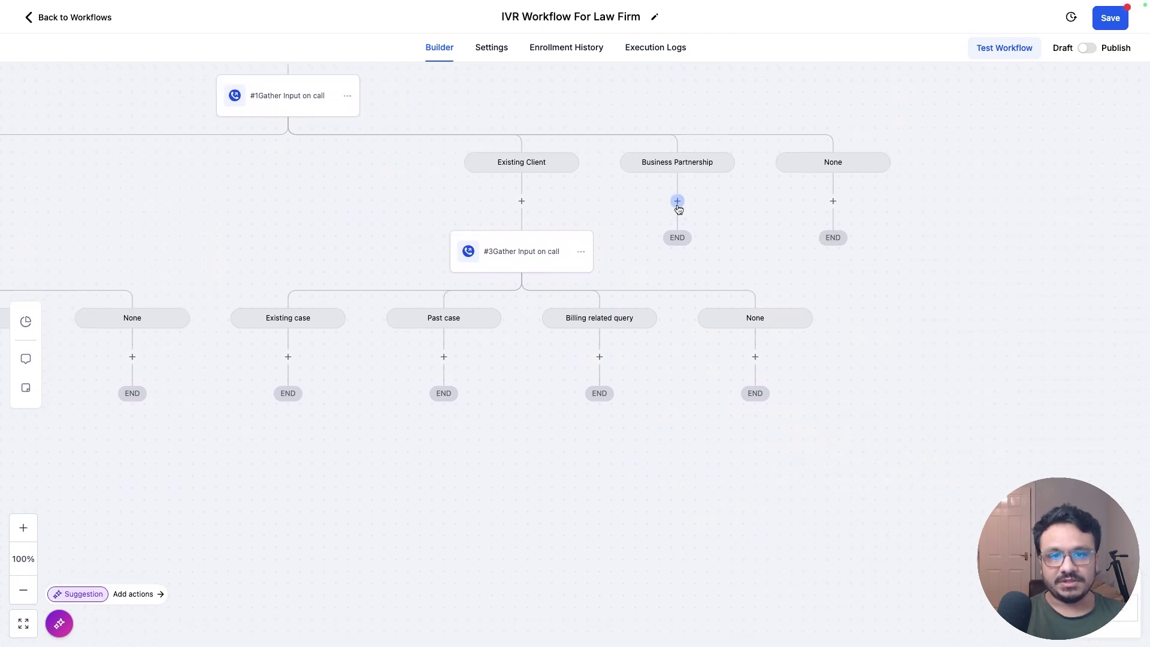
# Step: Add a Gather Input on call step under Business Partnership with a spoken menu of service provider, referral and sponsorship options
pyautogui.click(676, 202)
pyautogui.write('gath')
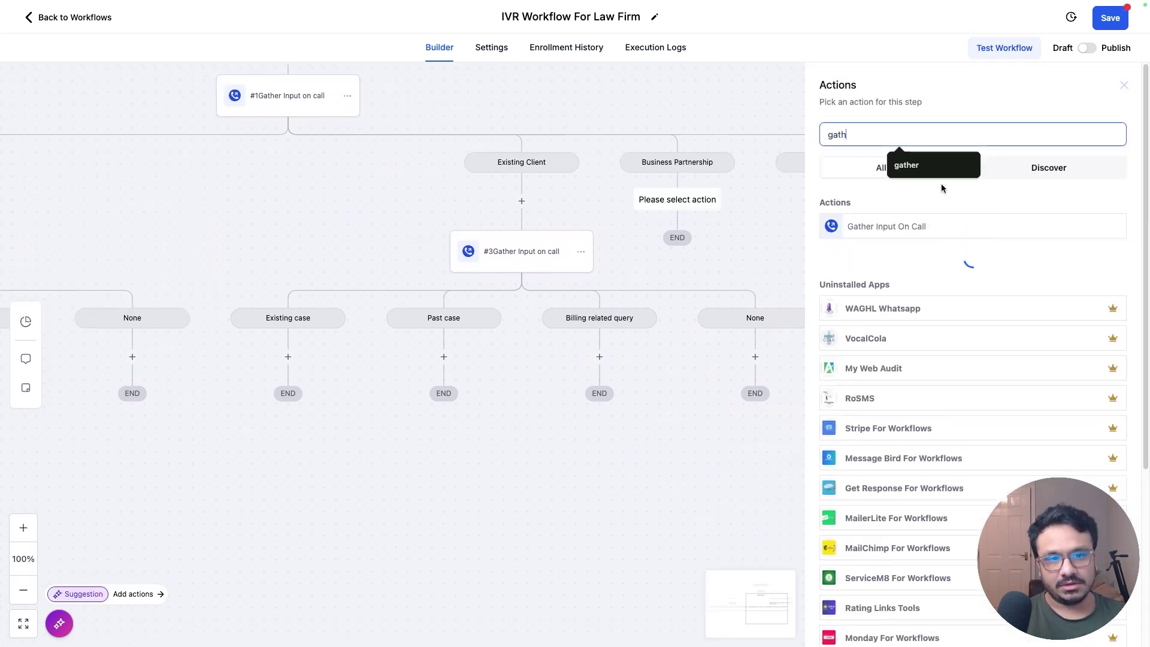
pyautogui.click(877, 227)
pyautogui.tripleClick(886, 277)
pyautogui.write('Pre')
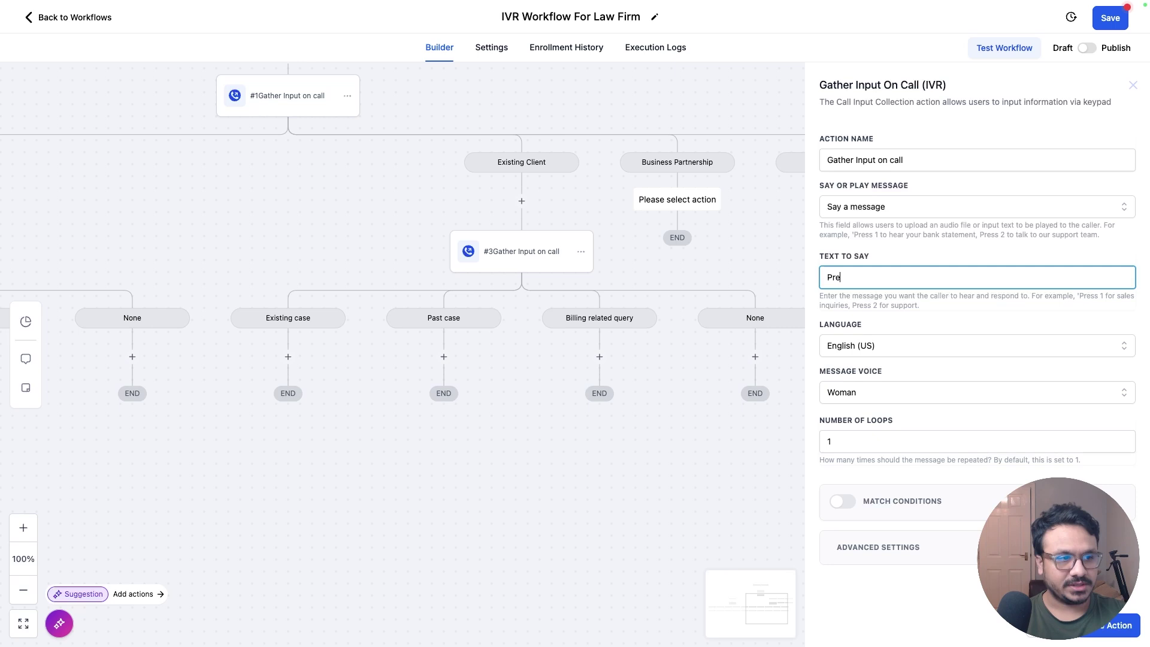
pyautogui.write('ss 1 for ser')
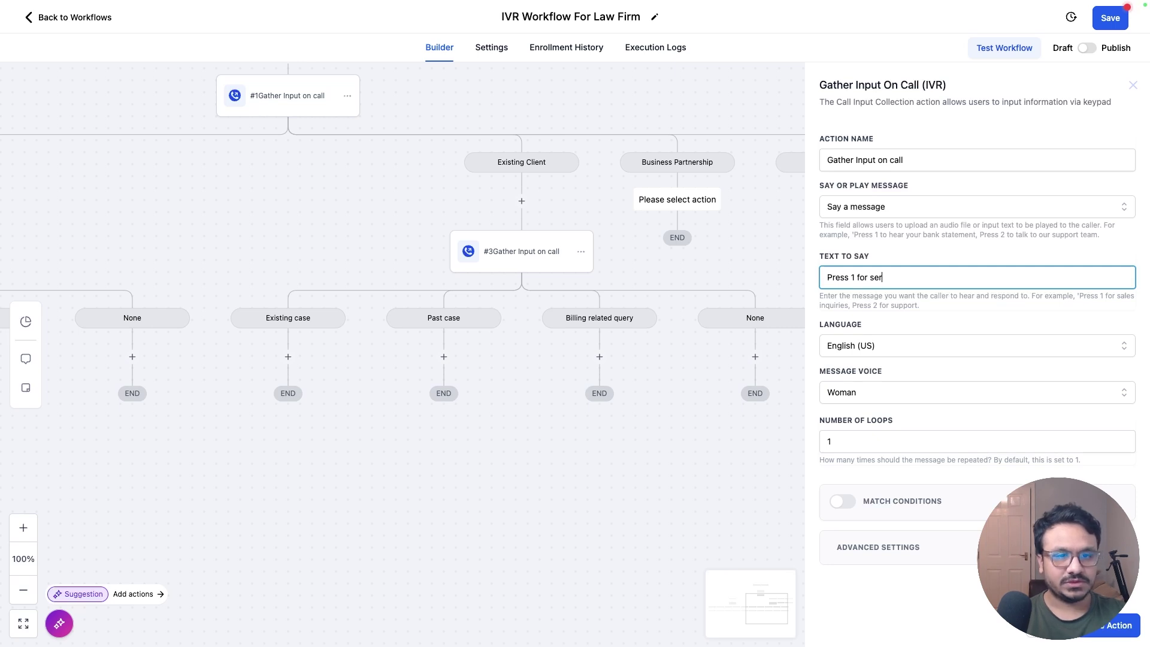
pyautogui.write('vice provider in')
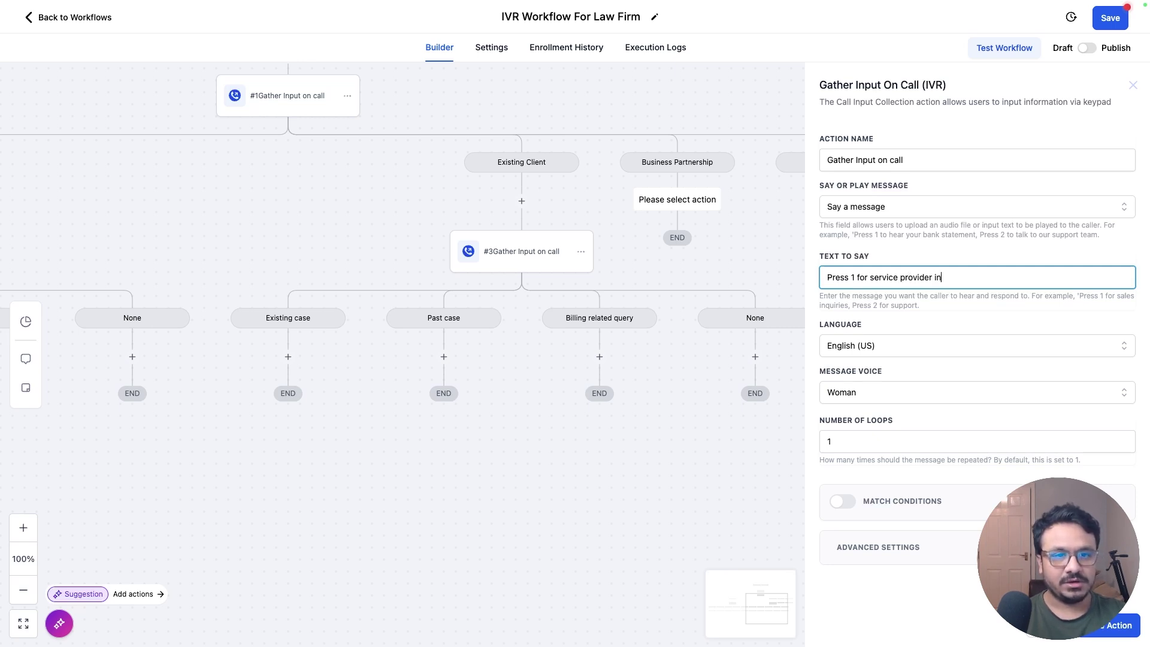
pyautogui.write('quiry, press 2')
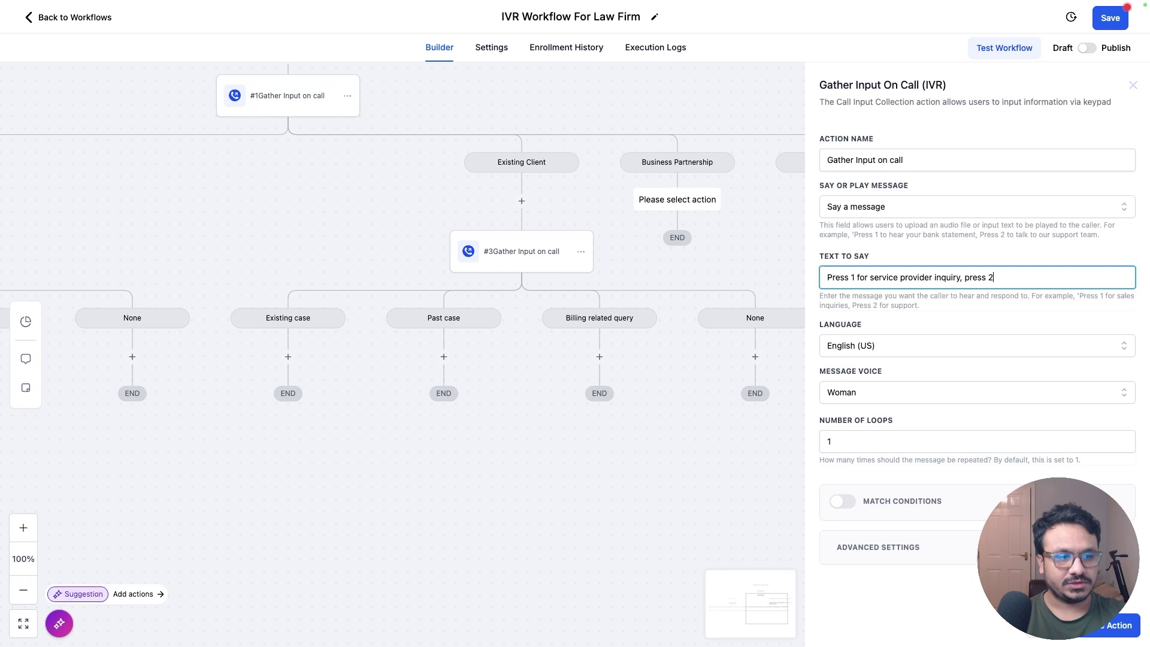
pyautogui.write(' for referral partn')
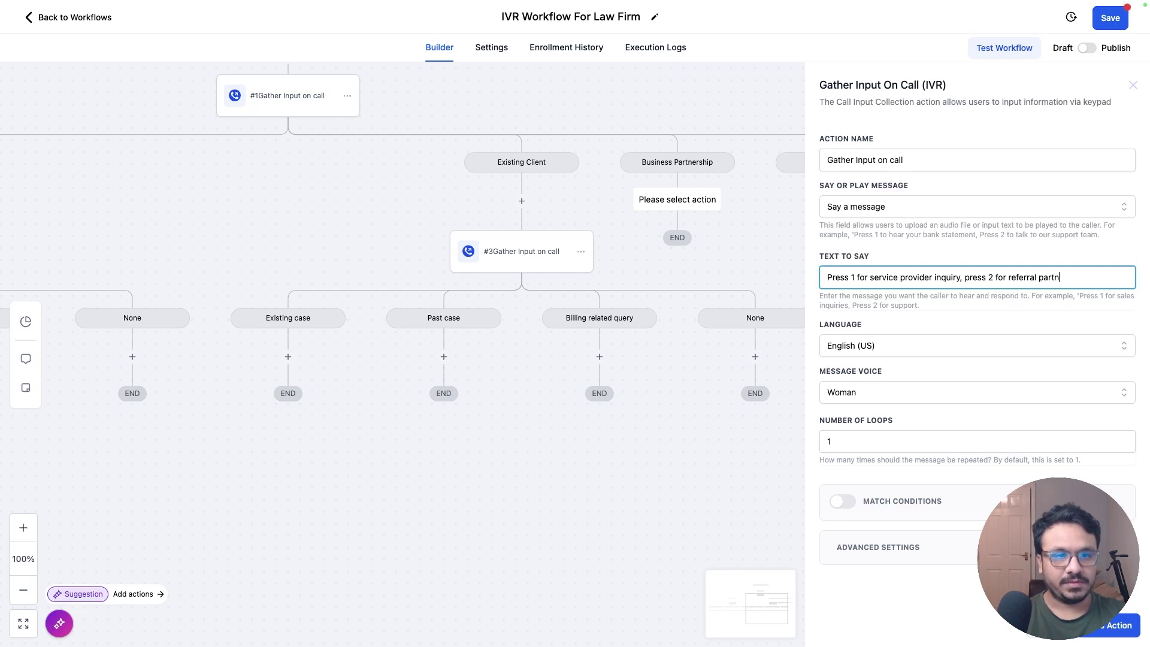
pyautogui.write('ership, press 3 ')
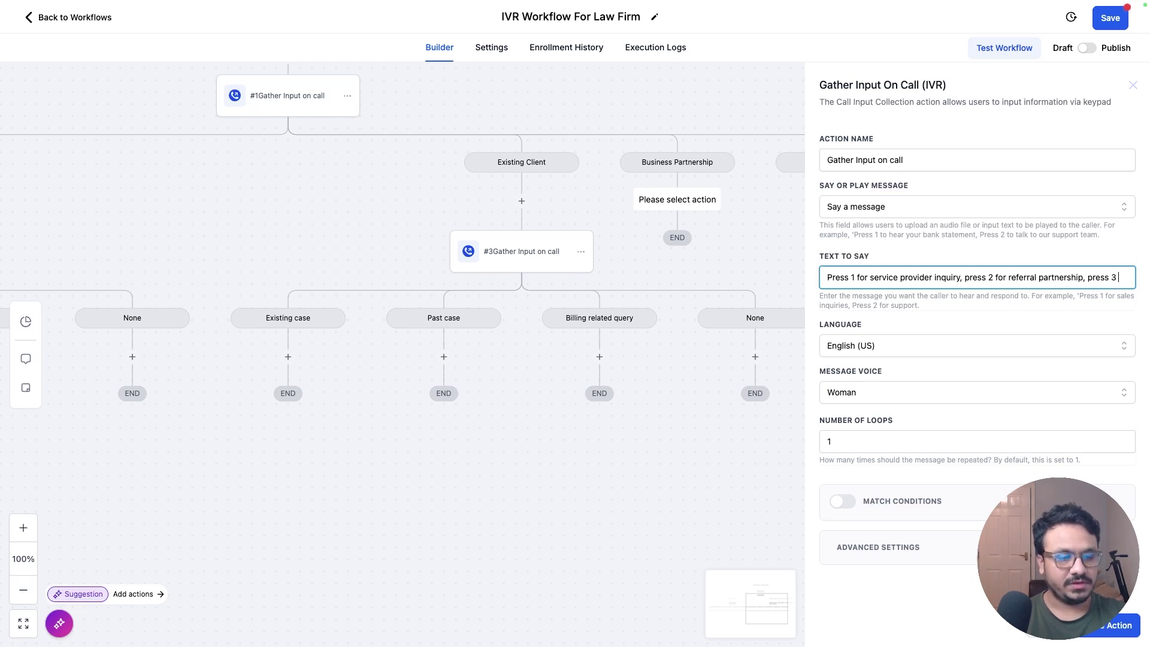
pyautogui.write('for sponsorship oppor')
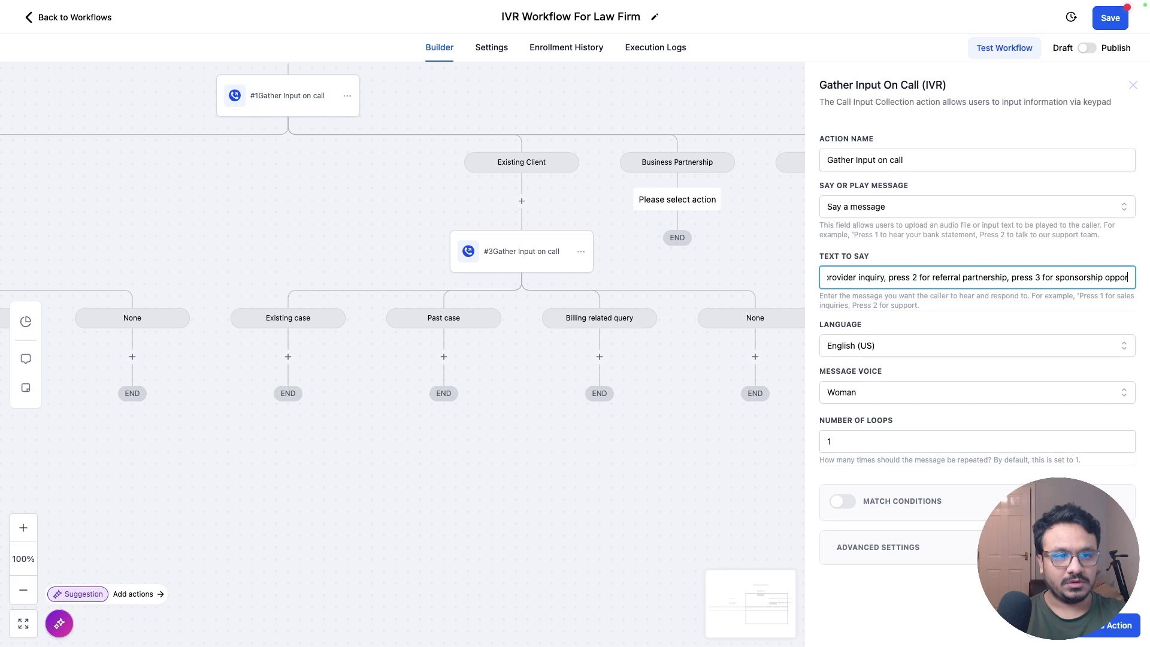
pyautogui.write('tunity, press 0')
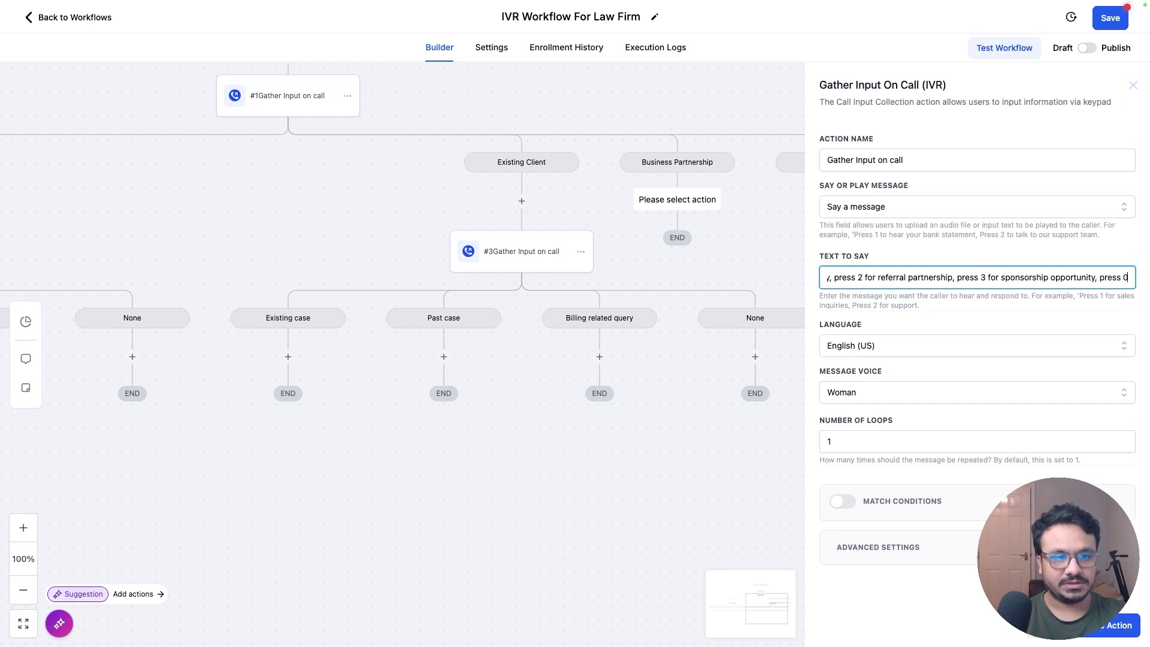
pyautogui.write(' to go back')
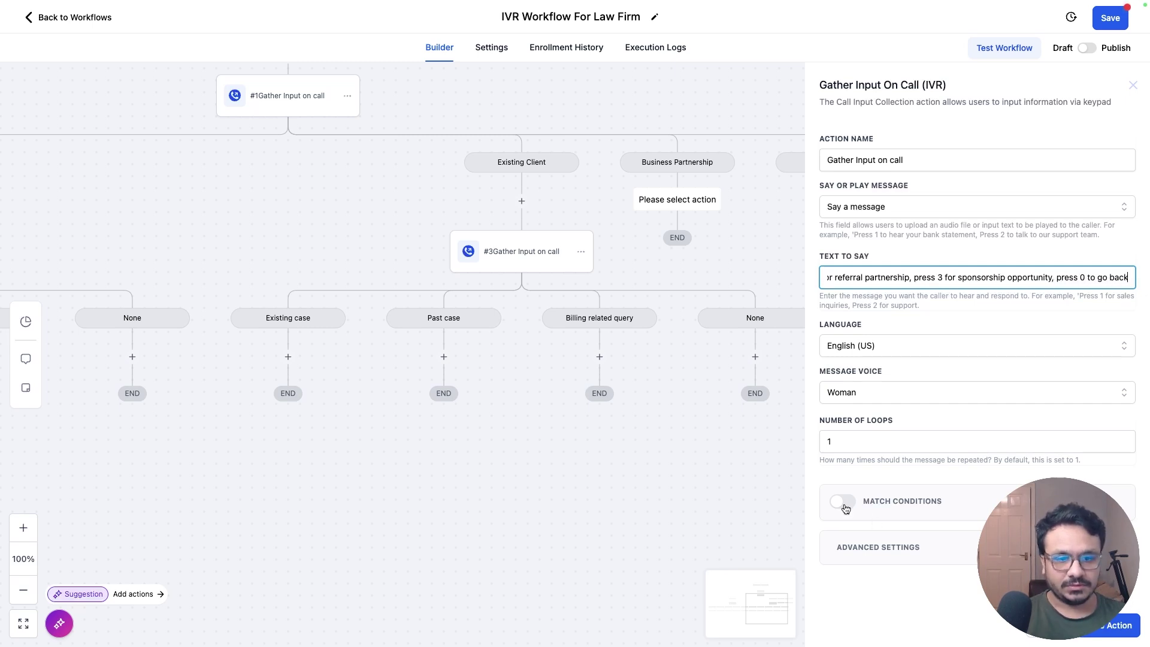
# Step: Turn on Match Conditions and add Service provider inquiry (key 1) and Referral Partnership (key 2) branches
pyautogui.click(845, 509)
pyautogui.scroll(-2, 934, 473)
pyautogui.click(939, 466)
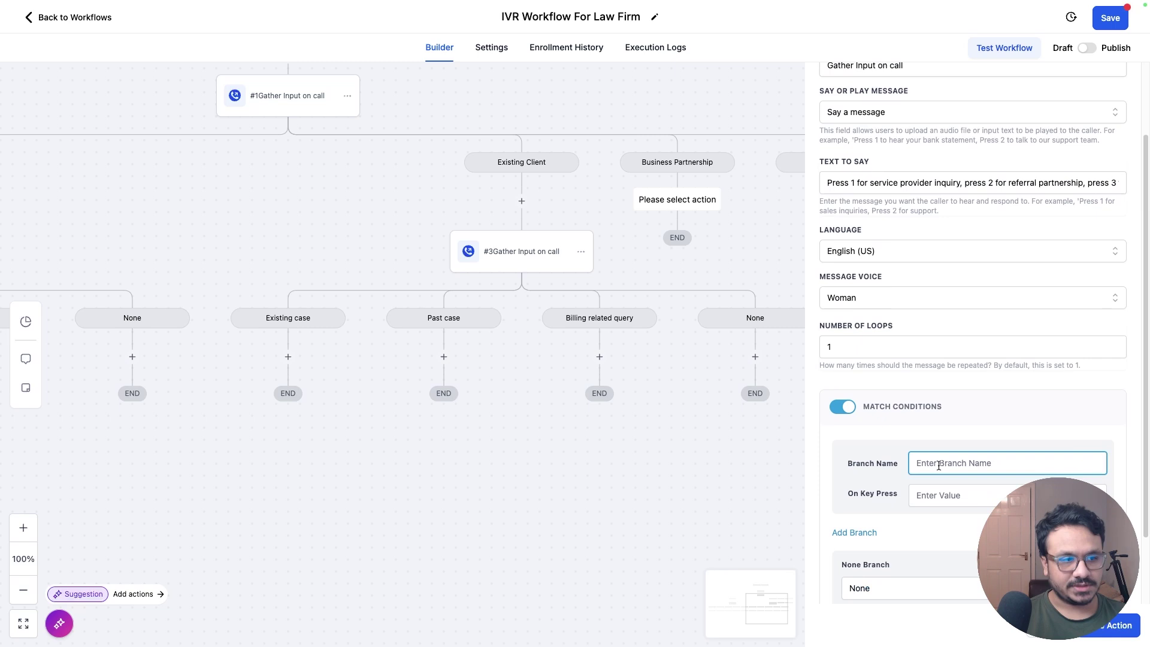
pyautogui.write('Service provider inquiry')
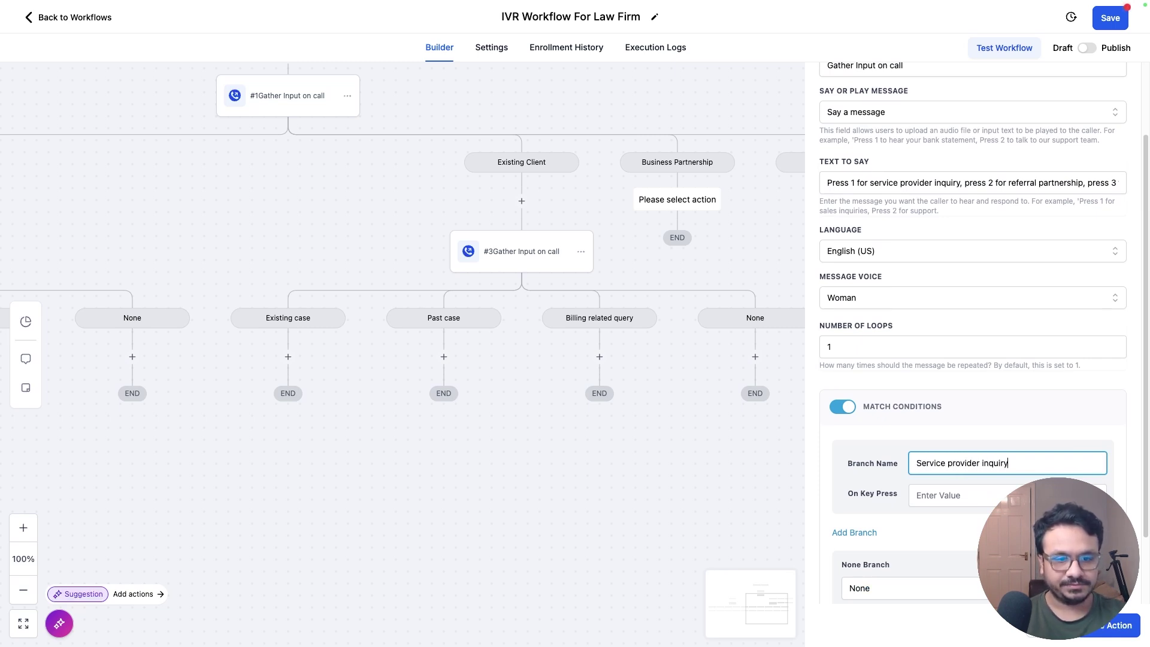
pyautogui.click(958, 496)
pyautogui.write('1')
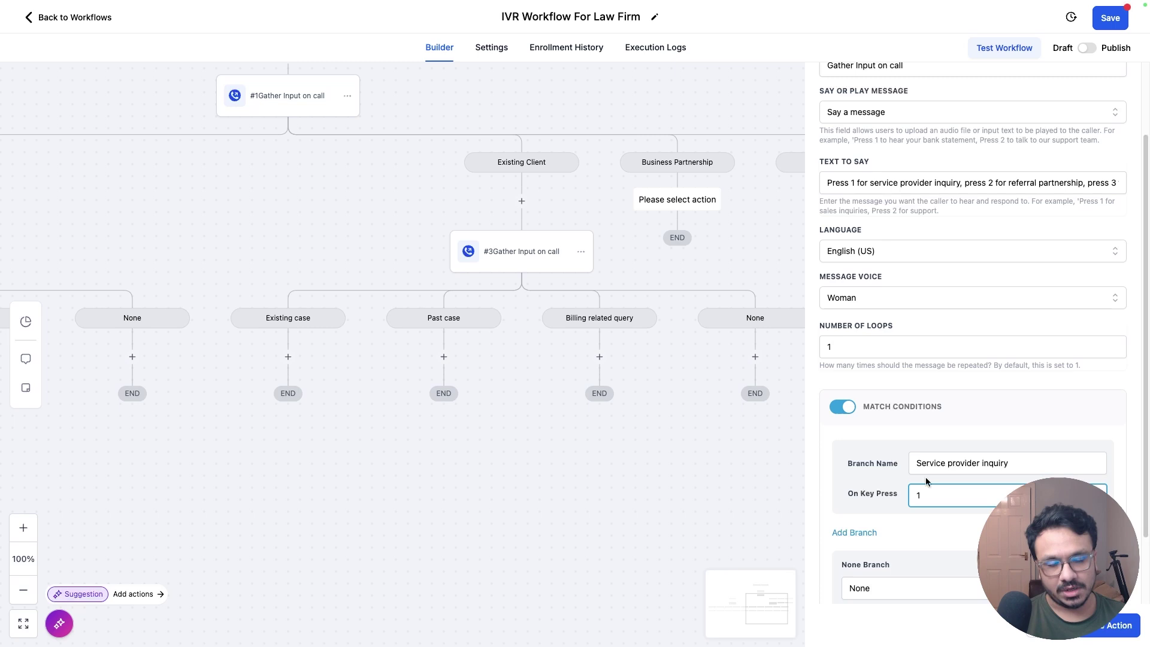
pyautogui.click(855, 532)
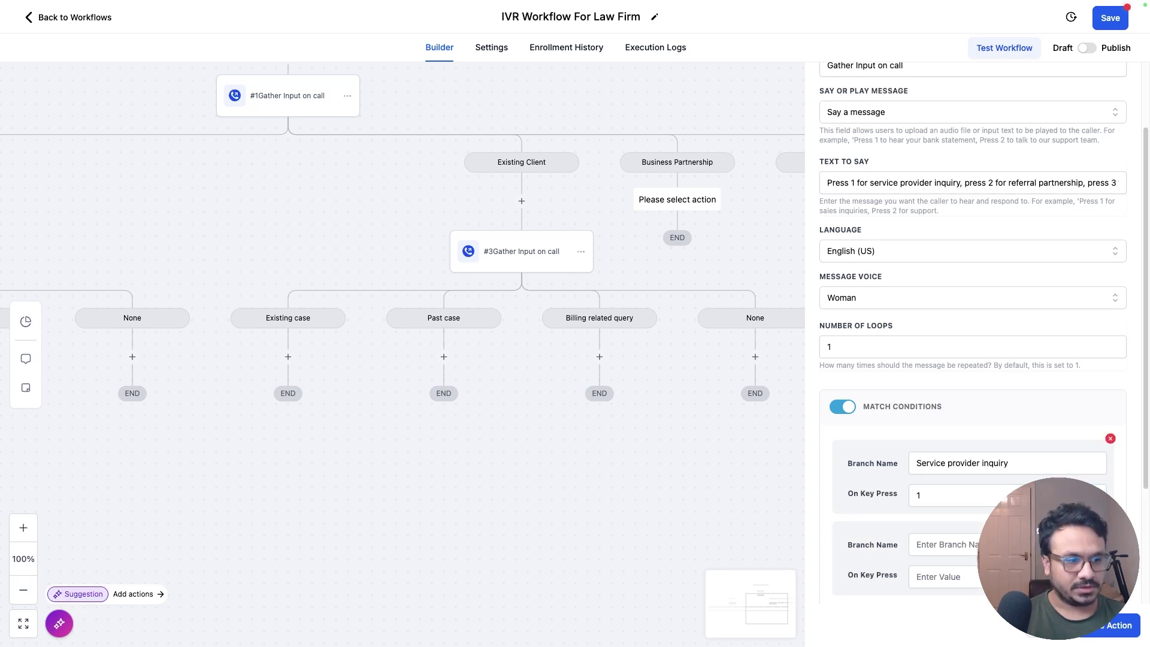
pyautogui.click(958, 545)
pyautogui.write('Referral Partnership')
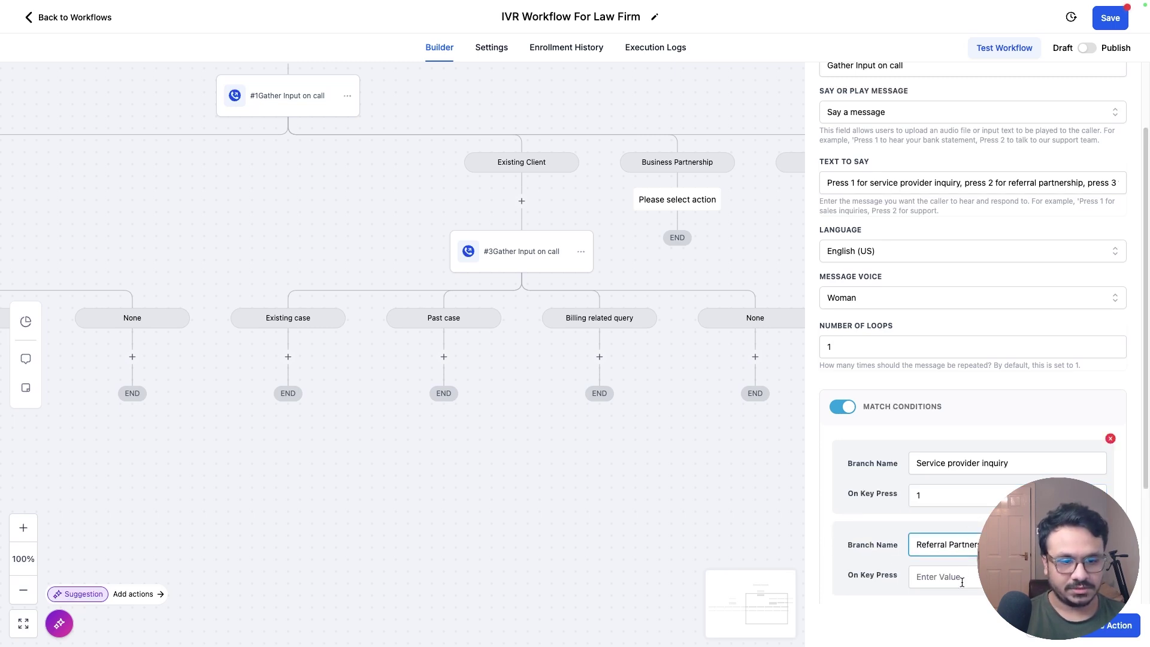
pyautogui.click(963, 577)
pyautogui.write('2')
# Step: Add Sponsorship Opportunity on key 3 and Go back on key 0, then save the menu
pyautogui.scroll(-2, 963, 577)
pyautogui.click(946, 519)
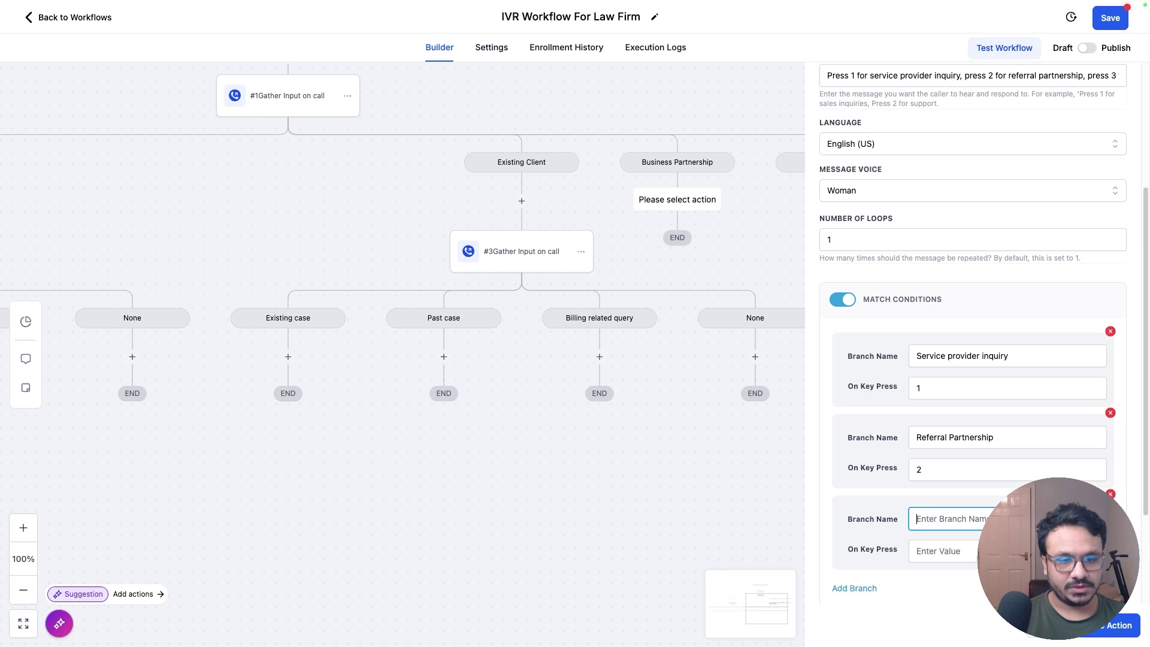
pyautogui.click(944, 551)
pyautogui.click(946, 518)
pyautogui.hotkey('ctrl', 'v')
pyautogui.press('Tab')
pyautogui.write('3')
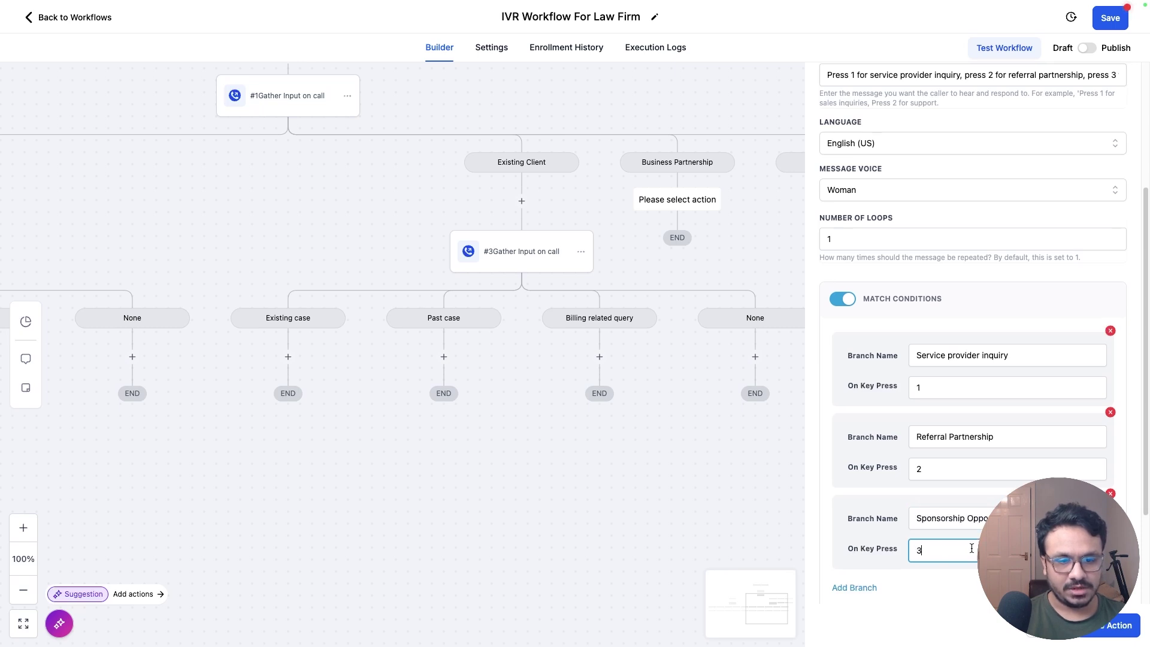
pyautogui.scroll(-2, 850, 479)
pyautogui.click(848, 476)
pyautogui.click(952, 525)
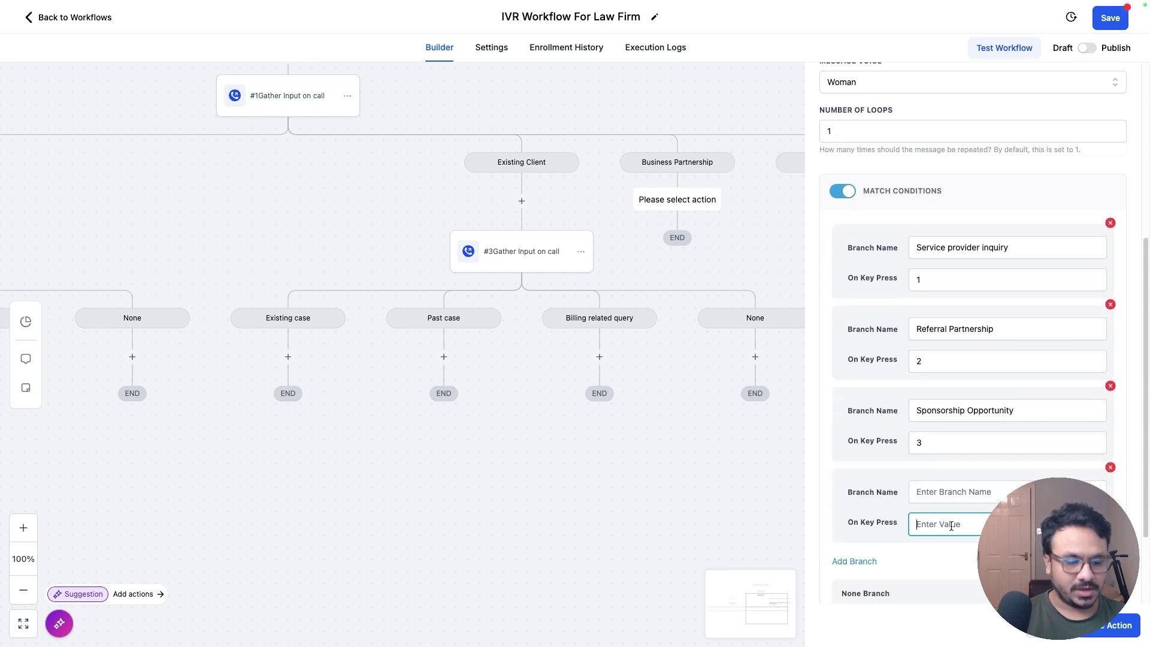
pyautogui.write('0')
pyautogui.click(946, 492)
pyautogui.write('Go ')
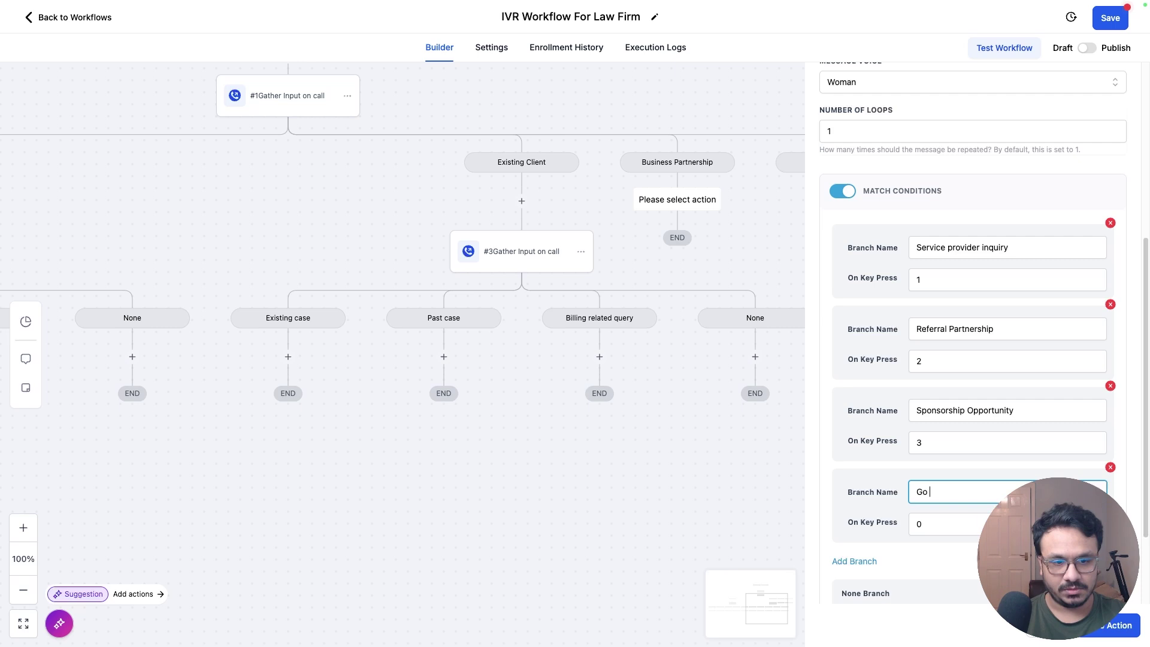
pyautogui.write('back')
pyautogui.click(1115, 625)
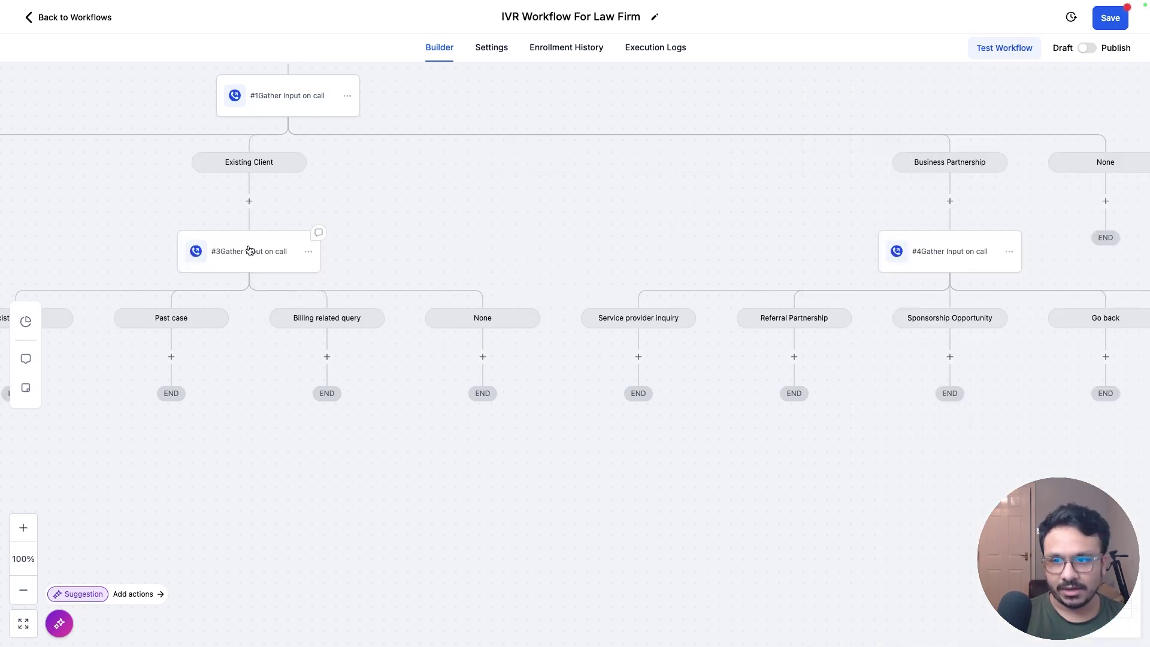
# Step: Append ', press 9 to go back' to the #3 Gather Input step's spoken message
pyautogui.click(249, 251)
pyautogui.click(959, 277)
pyautogui.moveTo(1018, 276); pyautogui.dragTo(1115, 277)
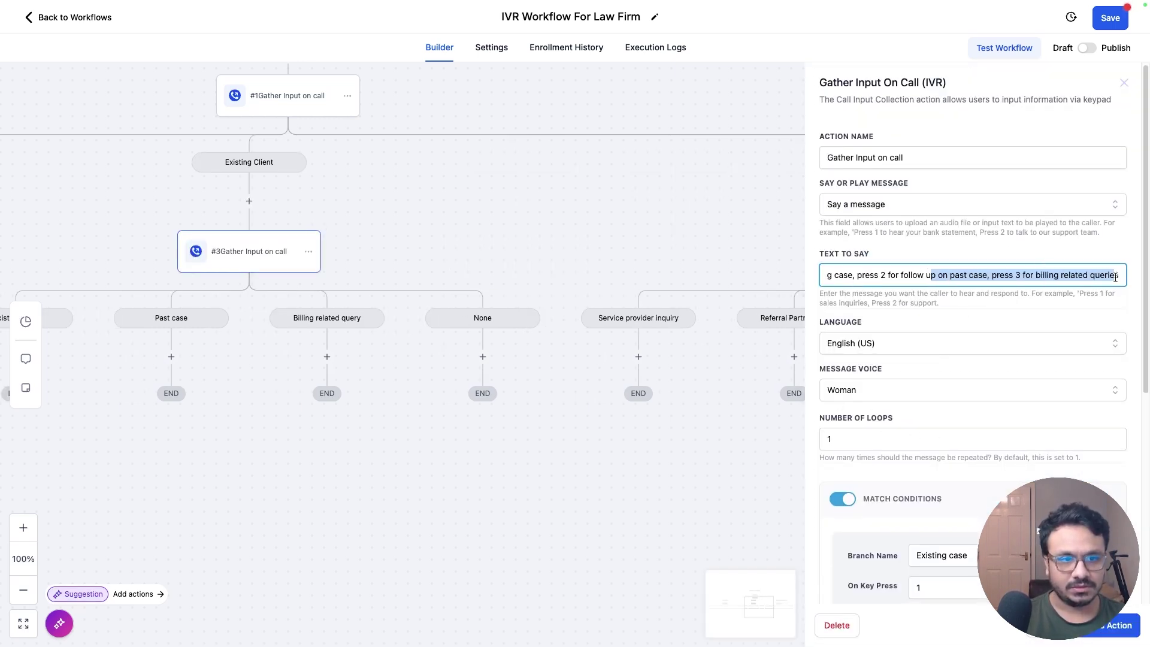
pyautogui.click(1115, 277)
pyautogui.write(', p')
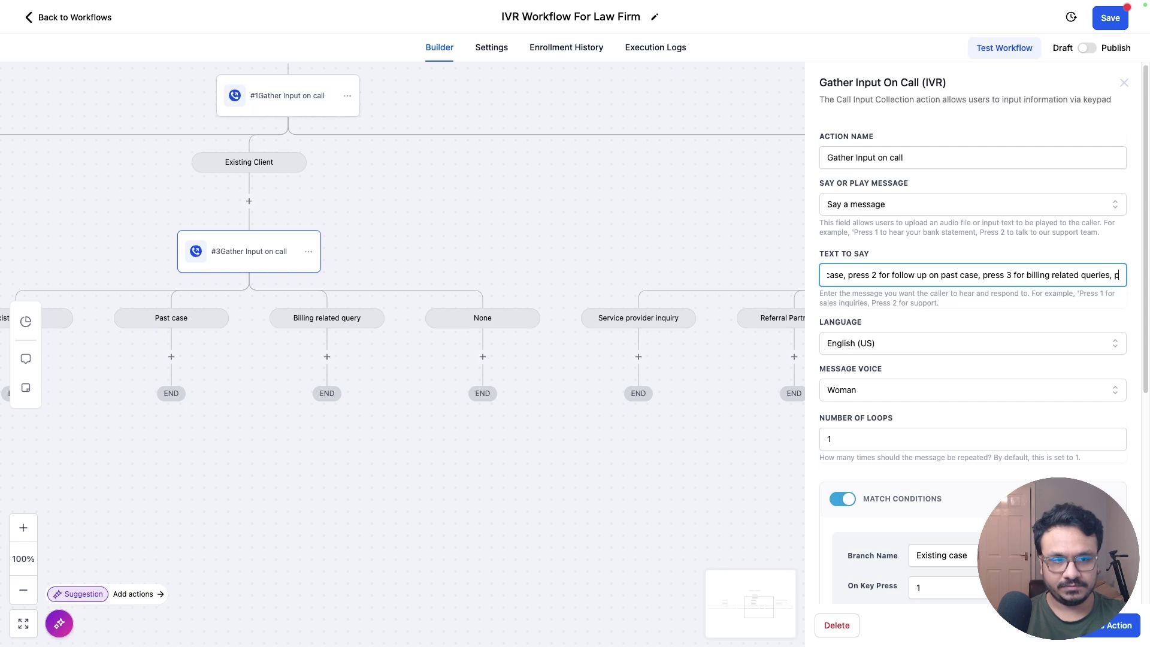
pyautogui.write('ress 9 to go back')
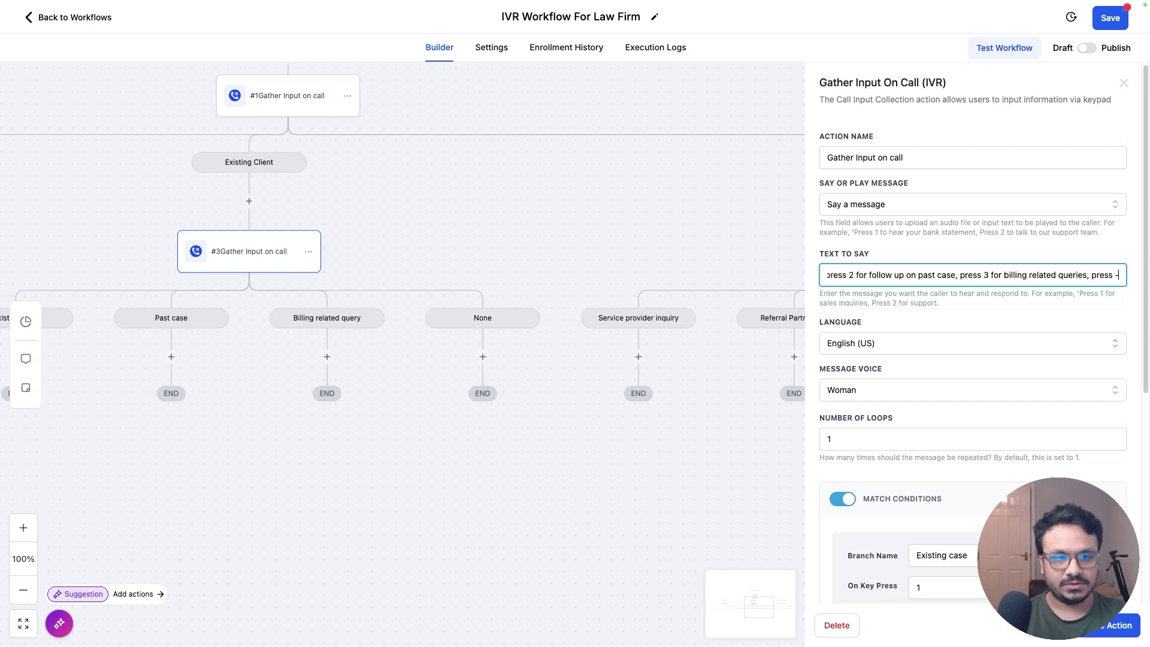
# Step: Add a Go back branch on key 0 to the Existing Client menu and save it
pyautogui.scroll(-5, 867, 447)
pyautogui.click(866, 447)
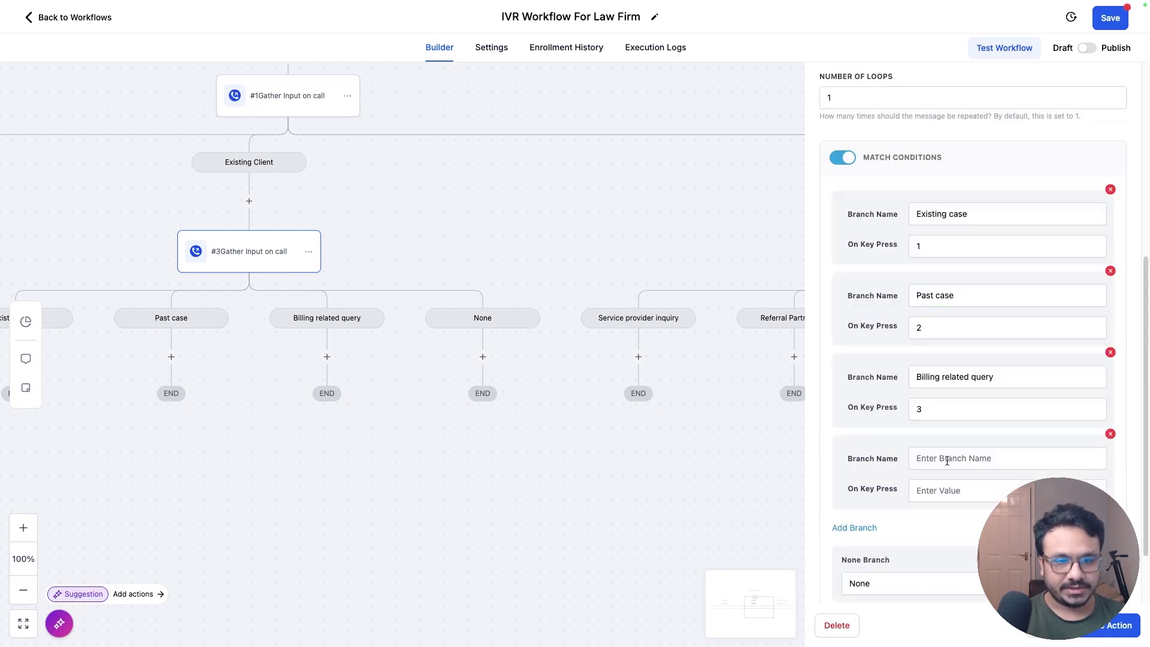
pyautogui.click(951, 491)
pyautogui.write('0')
pyautogui.click(950, 461)
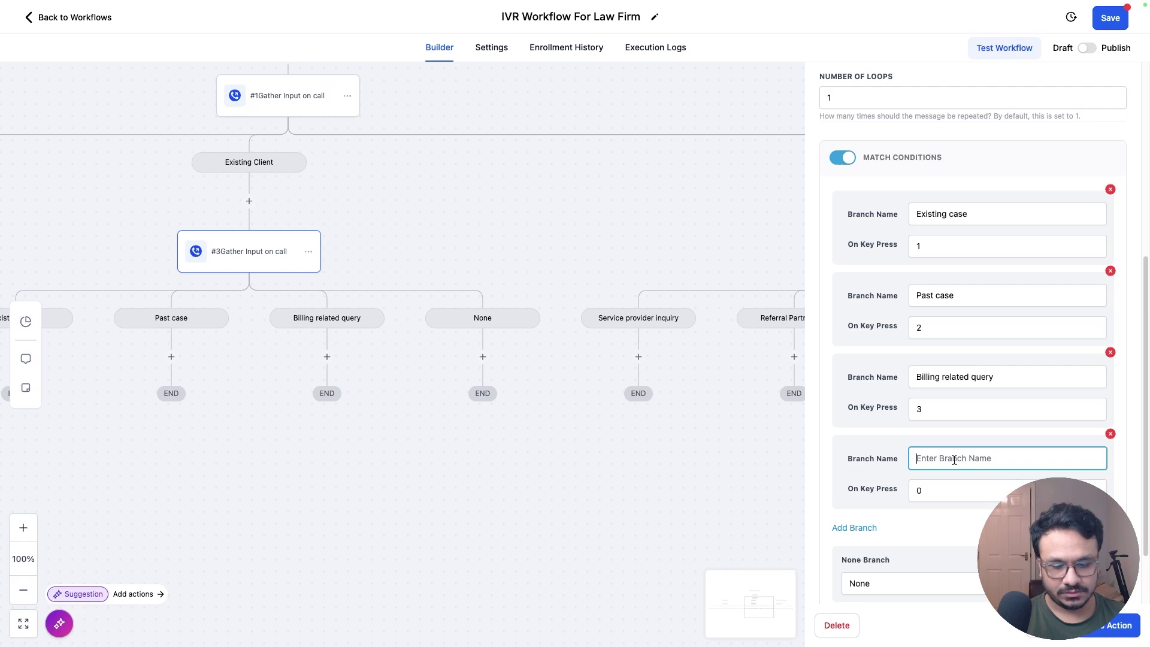
pyautogui.write('Go back')
pyautogui.click(669, 529)
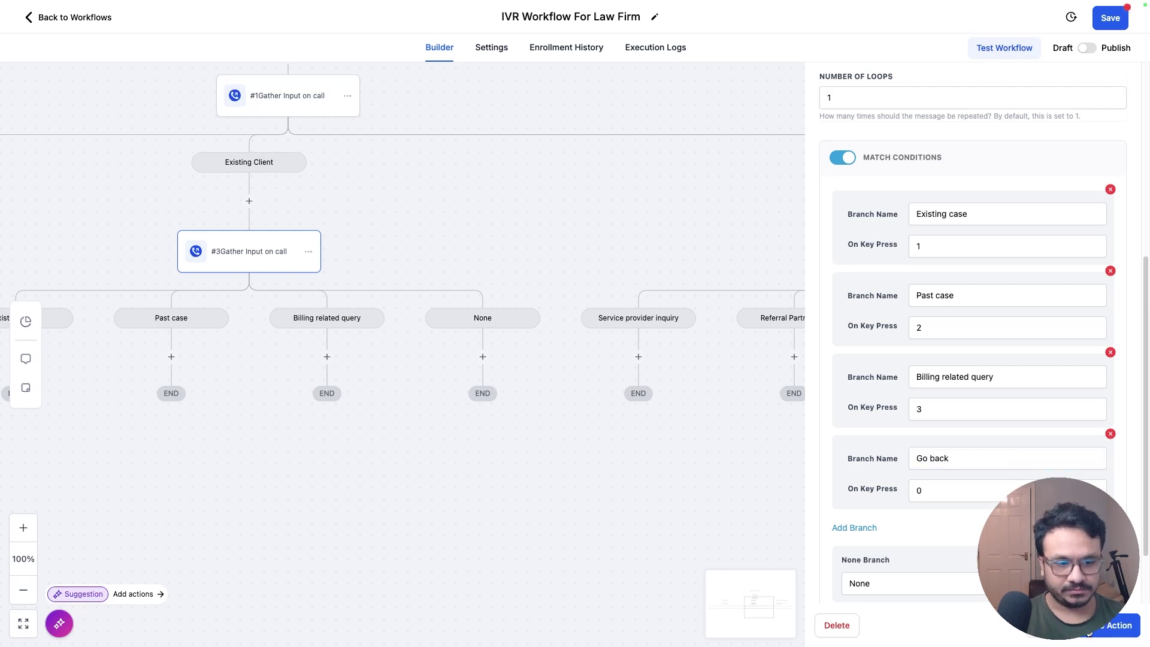
pyautogui.moveTo(690, 308); pyautogui.dragTo(750, 380)
# Step: Add a Go To step under the New Lead Go back branch targeting #1 Gather Input on call
pyautogui.moveTo(347, 334); pyautogui.dragTo(810, 301)
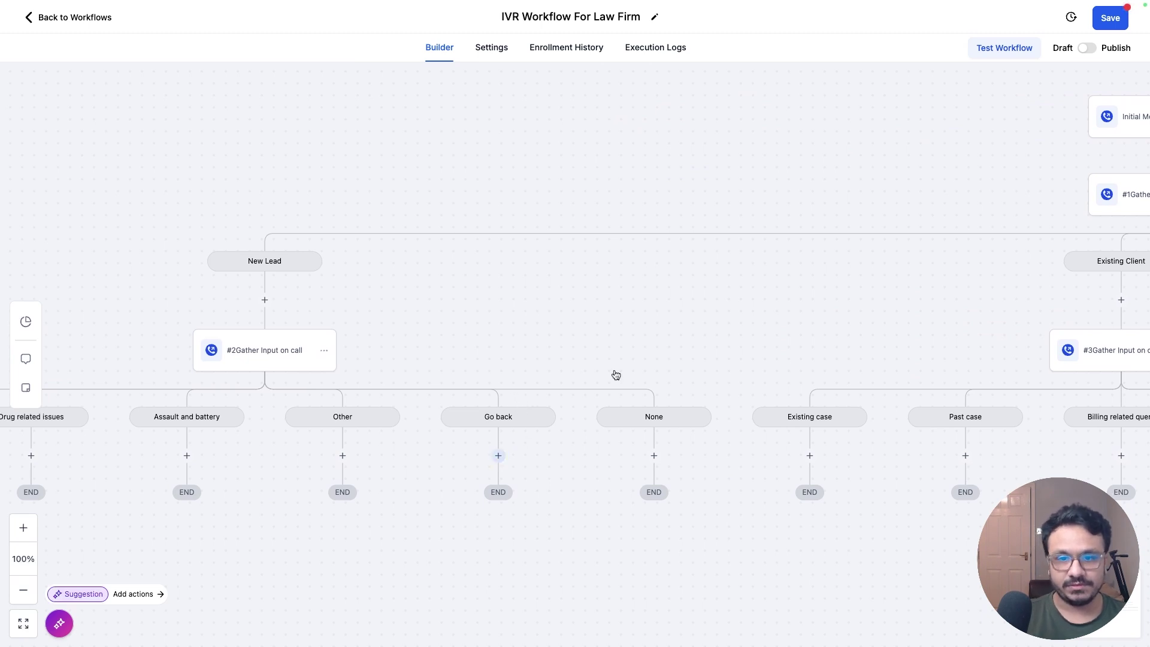
pyautogui.moveTo(660, 327); pyautogui.dragTo(485, 411)
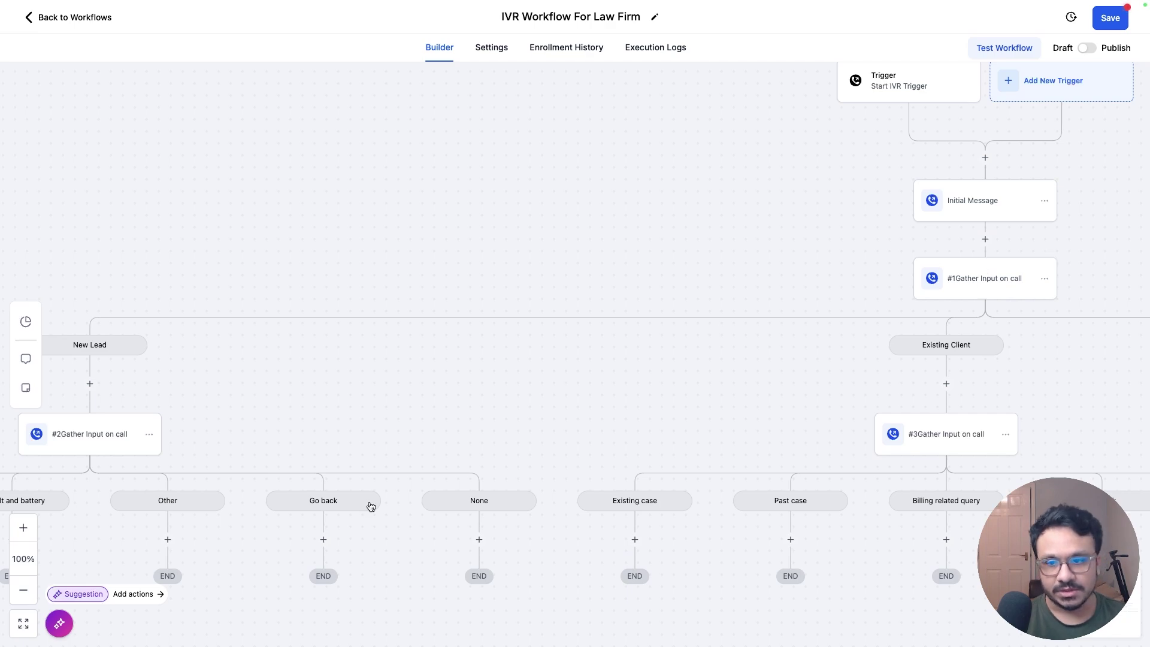
pyautogui.click(323, 539)
pyautogui.write('go to')
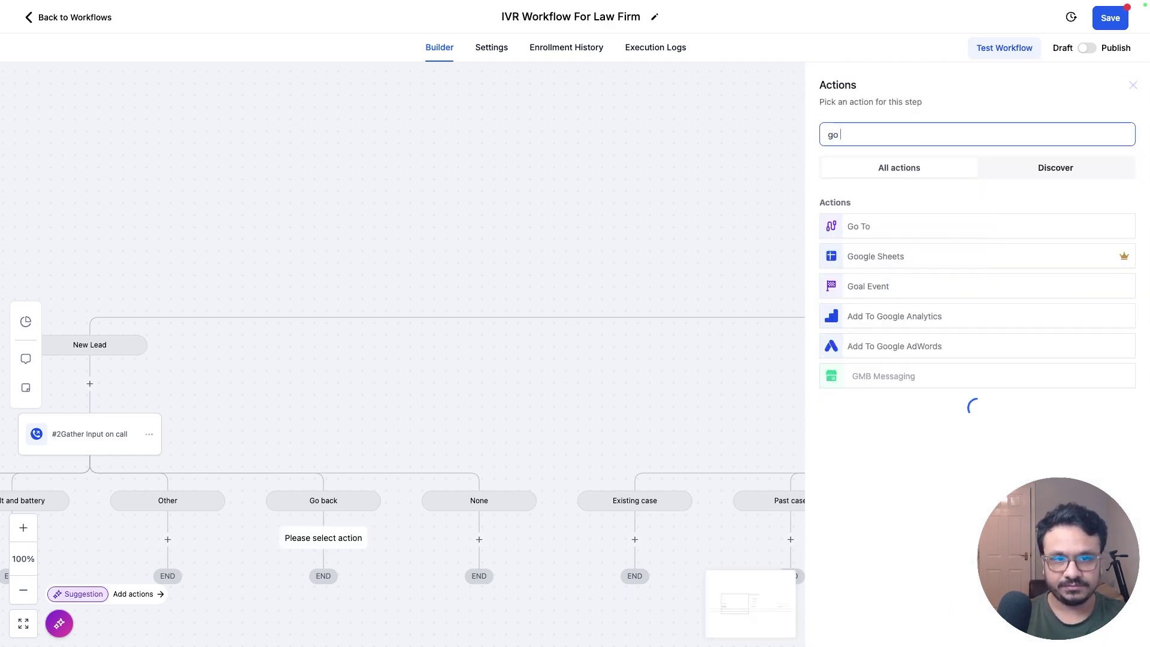
pyautogui.click(856, 231)
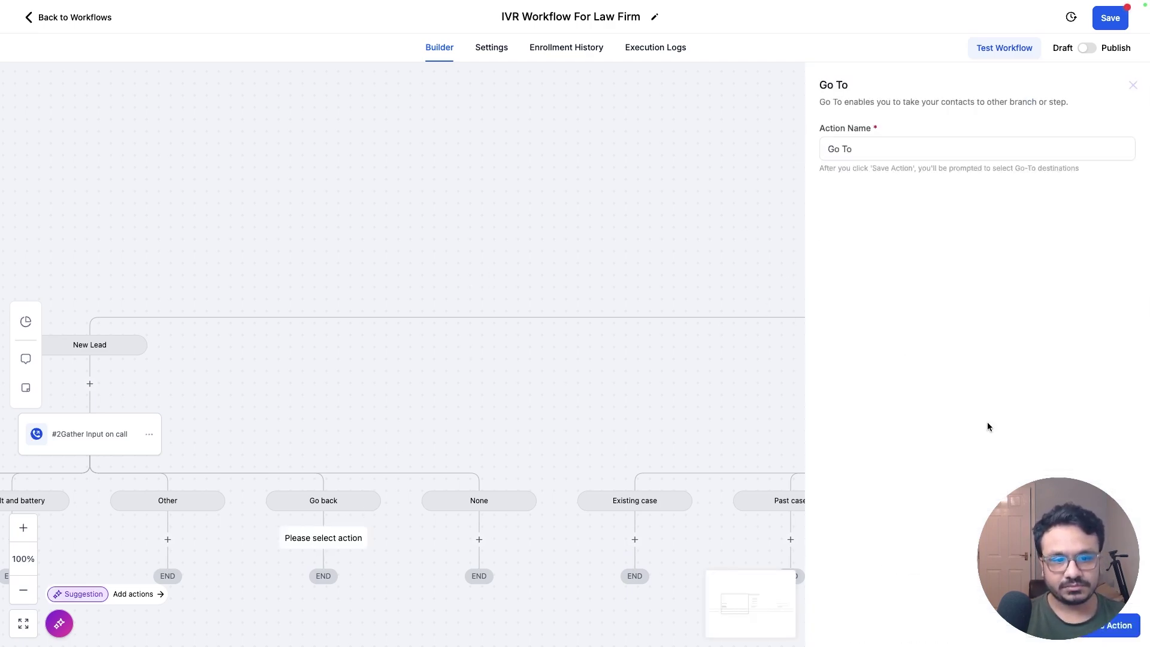
pyautogui.click(1105, 625)
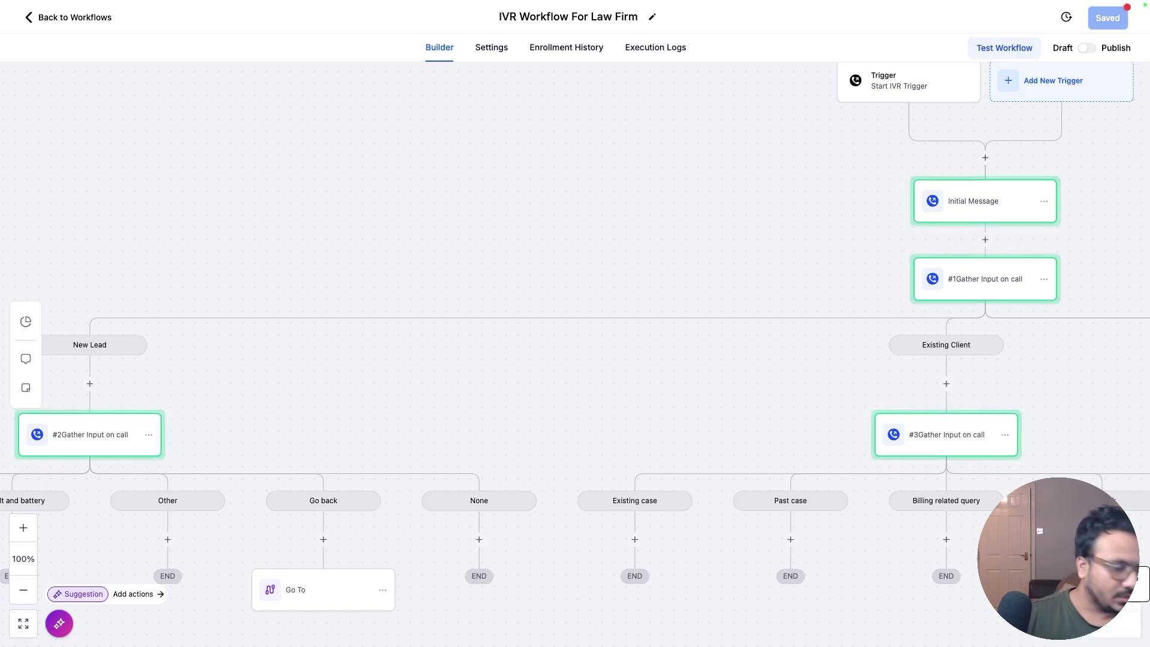
pyautogui.click(956, 292)
pyautogui.hscroll(5, 719, 311)
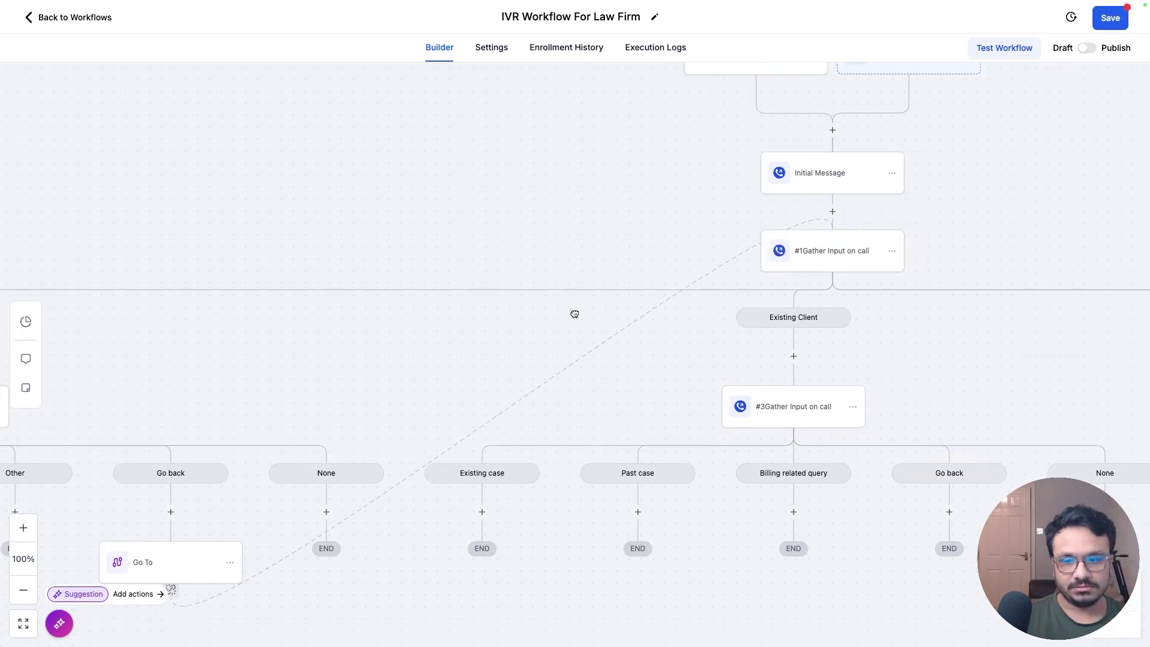
pyautogui.hscroll(-3, 813, 303)
# Step: Add a Go To step under the Existing Client Go back branch looping to #1 Gather Input
pyautogui.click(900, 436)
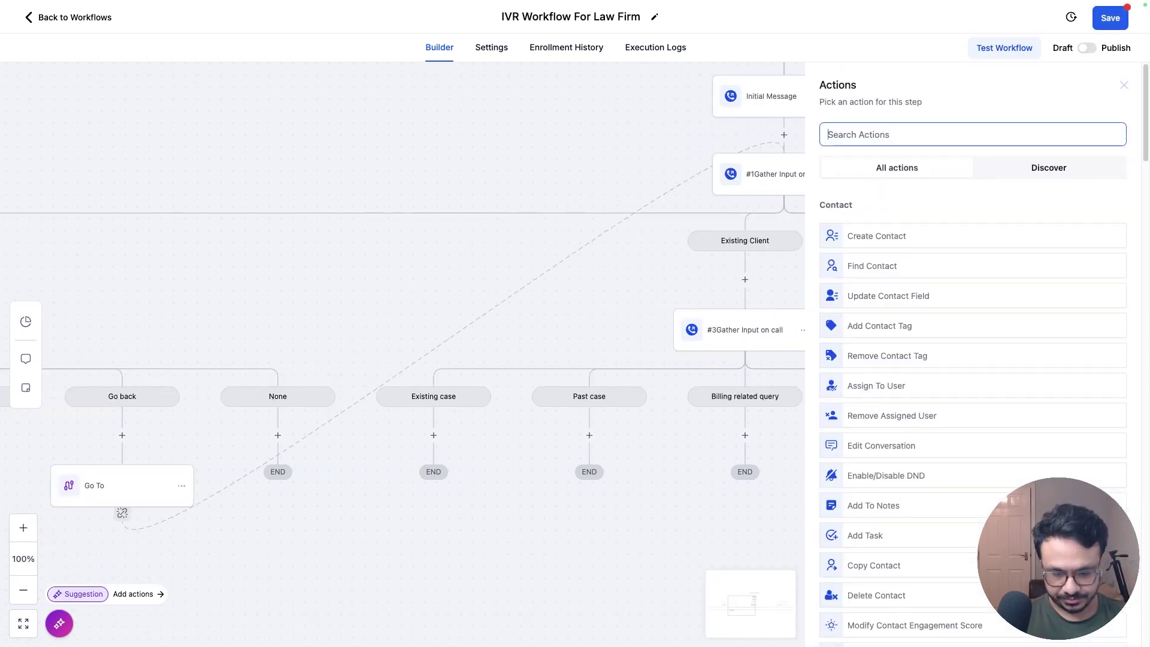
pyautogui.write('go to')
pyautogui.click(879, 231)
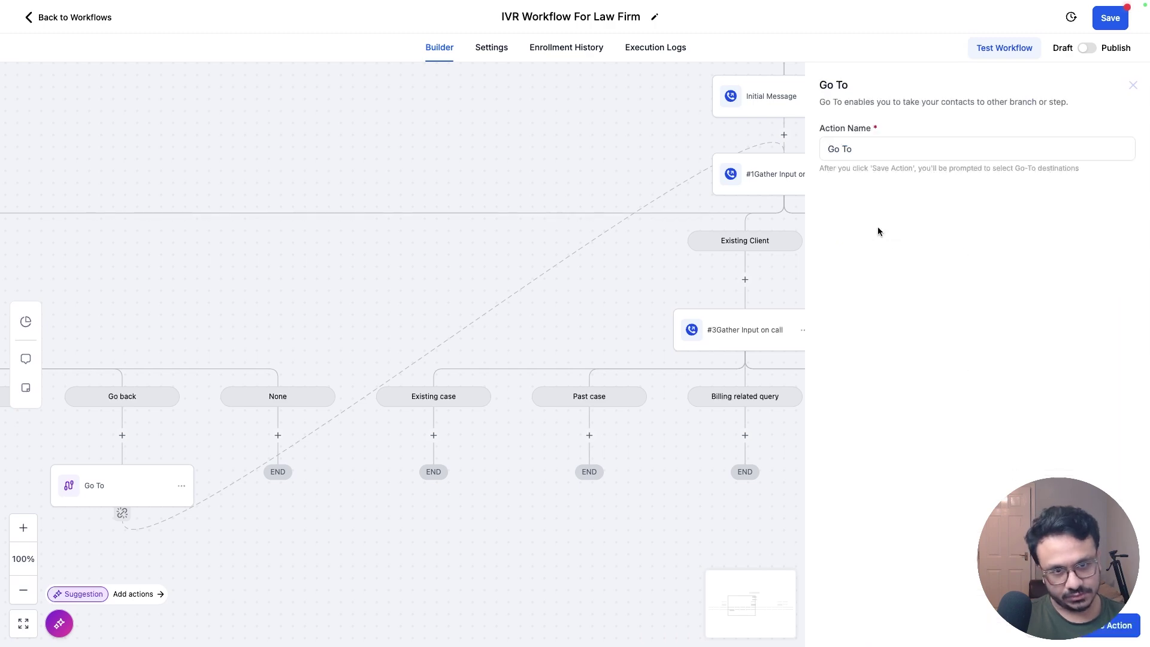
pyautogui.click(1113, 624)
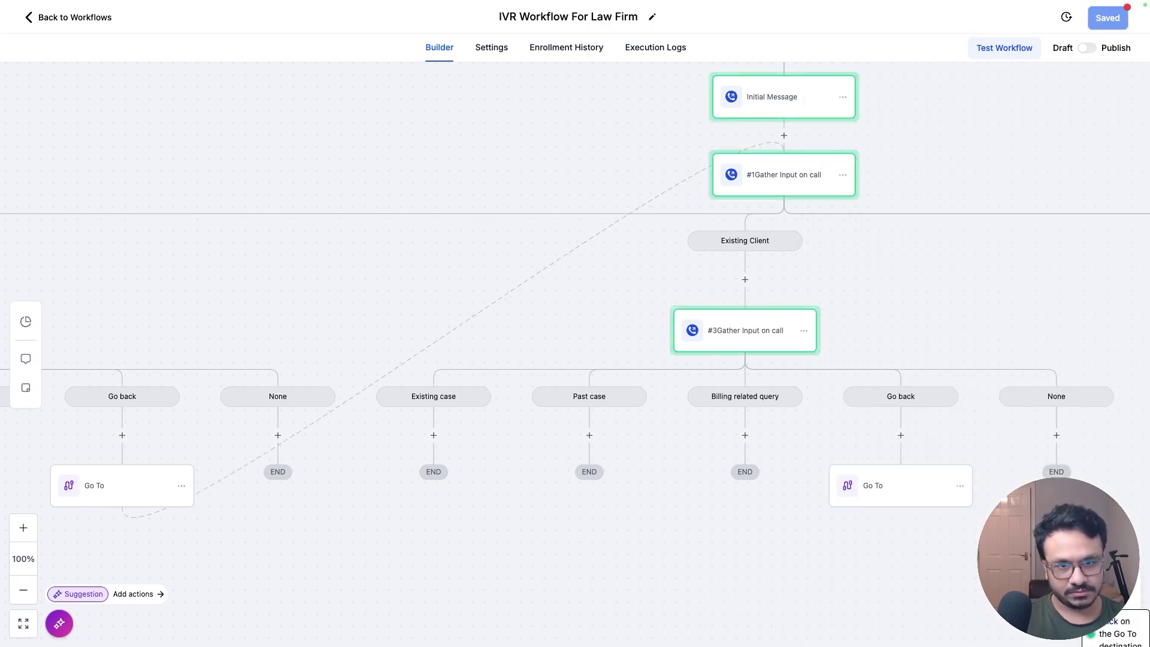
pyautogui.click(797, 165)
pyautogui.hscroll(8, 832, 202)
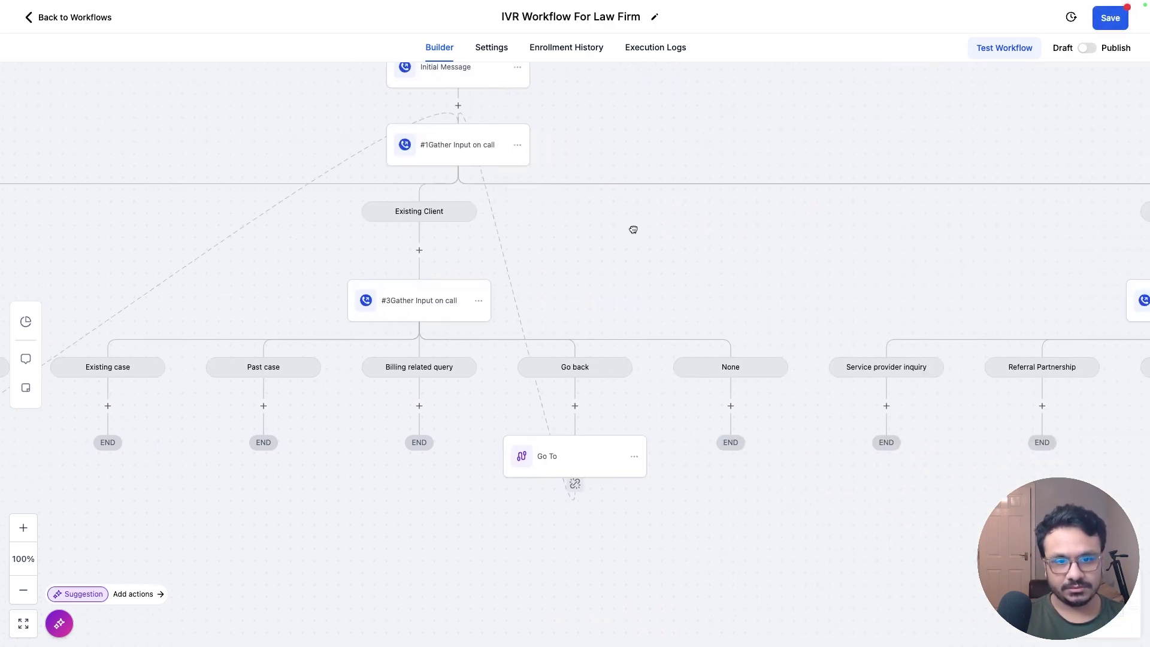
pyautogui.hscroll(4, 624, 238)
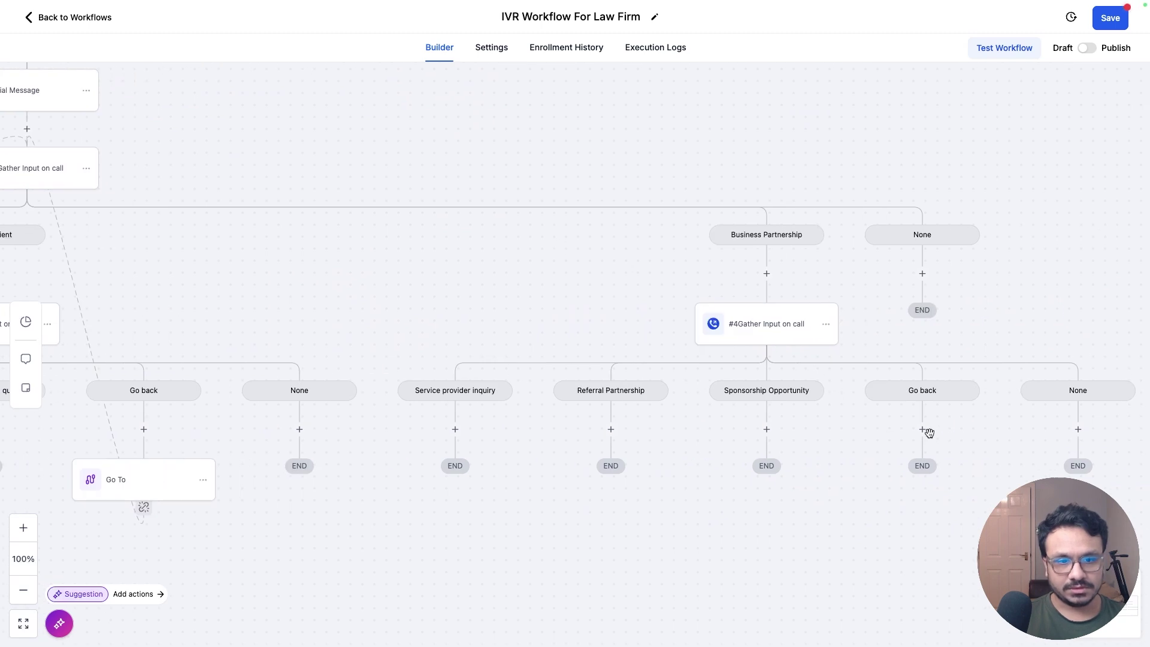
# Step: Add a Go To step under the Business Partnership Go back branch pointing to #1 Gather Input
pyautogui.click(922, 429)
pyautogui.write('go')
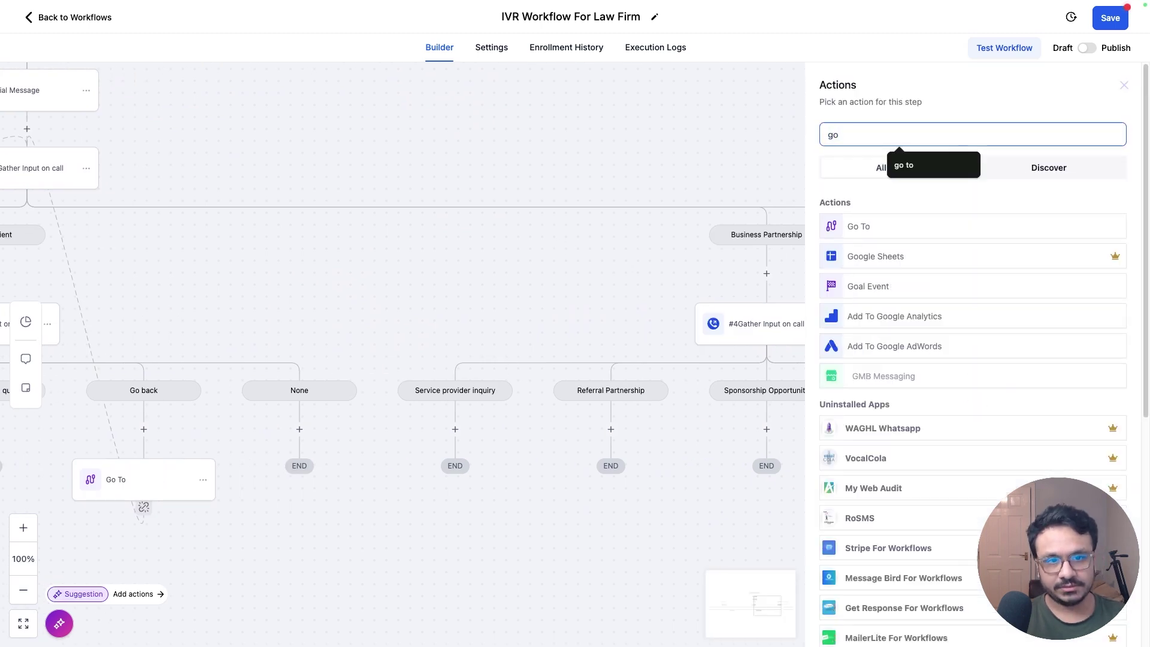
pyautogui.click(852, 235)
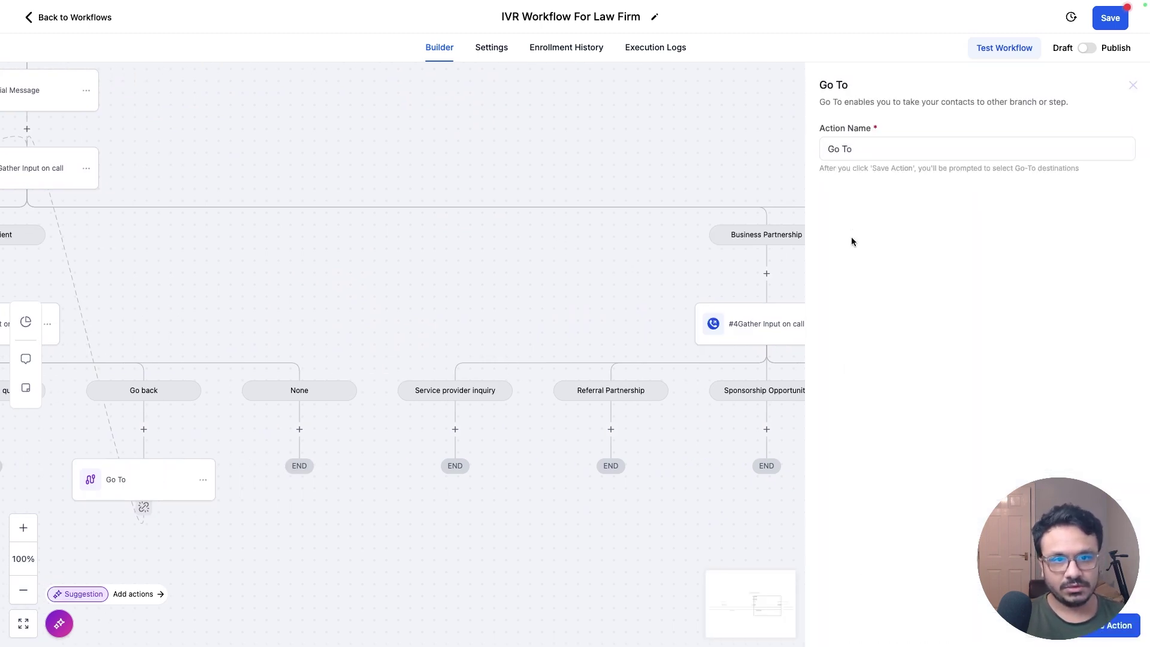
pyautogui.click(1123, 626)
pyautogui.hscroll(-5, 832, 375)
pyautogui.click(345, 215)
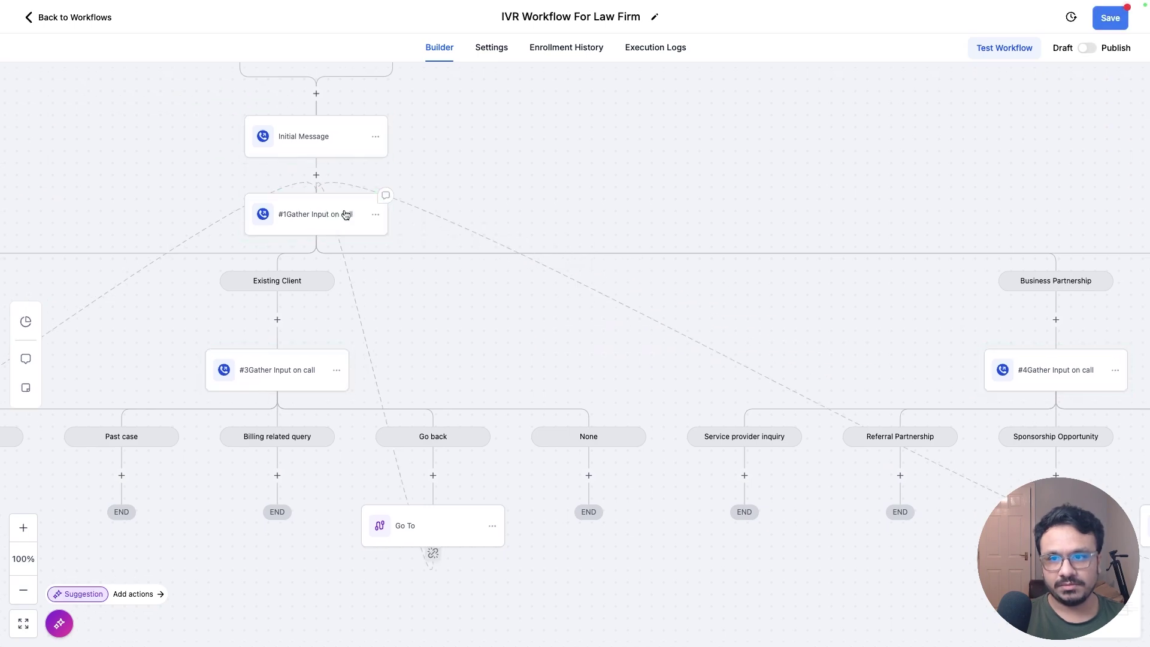
pyautogui.hscroll(-10, 585, 341)
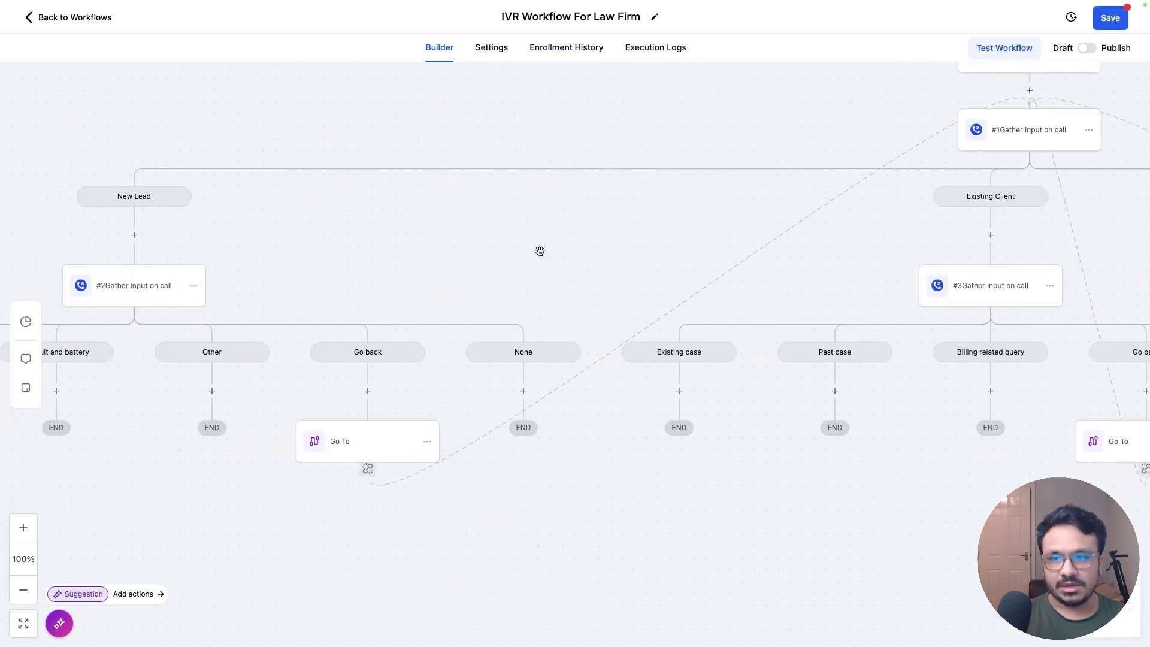
pyautogui.hscroll(-6, 540, 251)
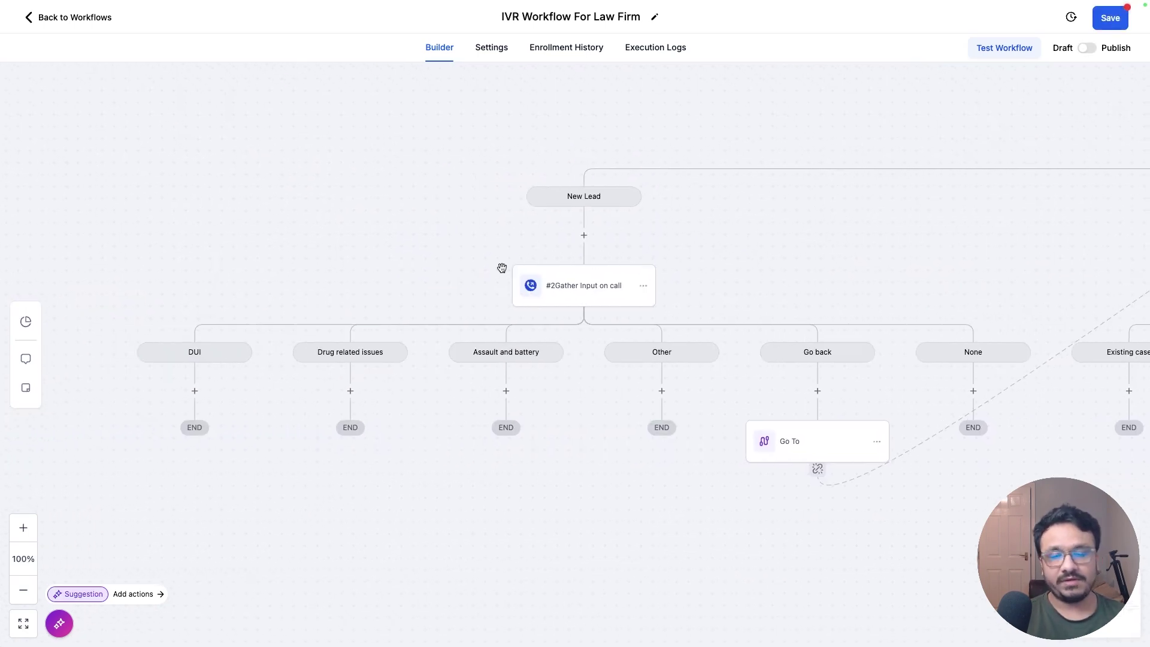
pyautogui.hscroll(7, 502, 268)
pyautogui.scroll(2, 502, 268)
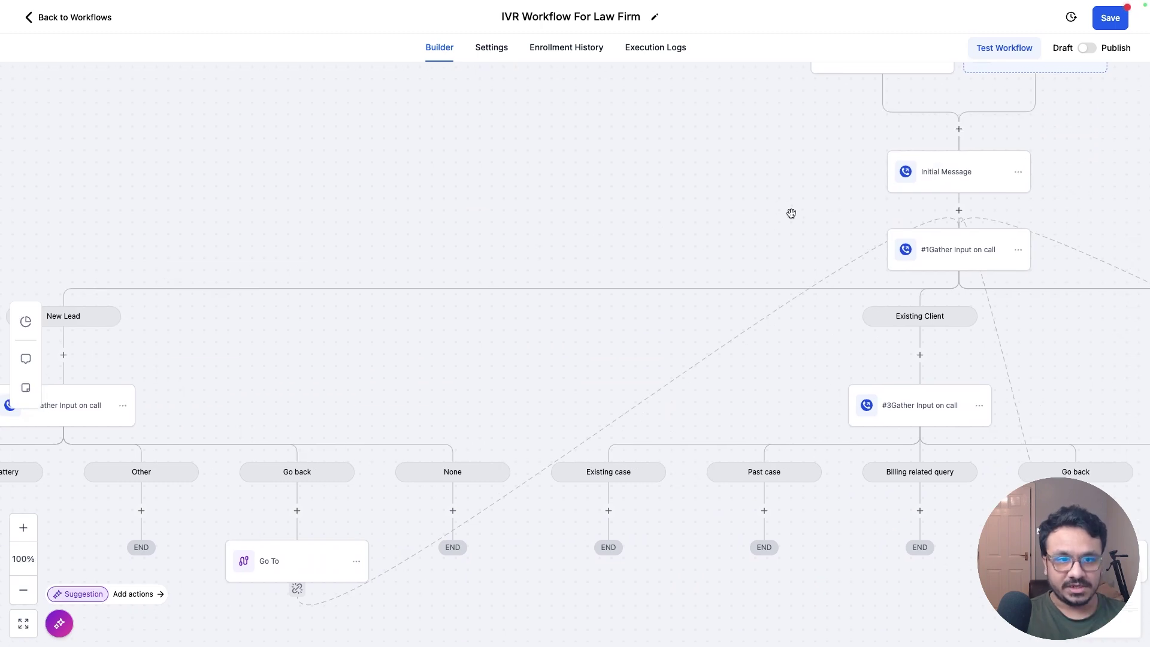
pyautogui.hscroll(-7, 791, 213)
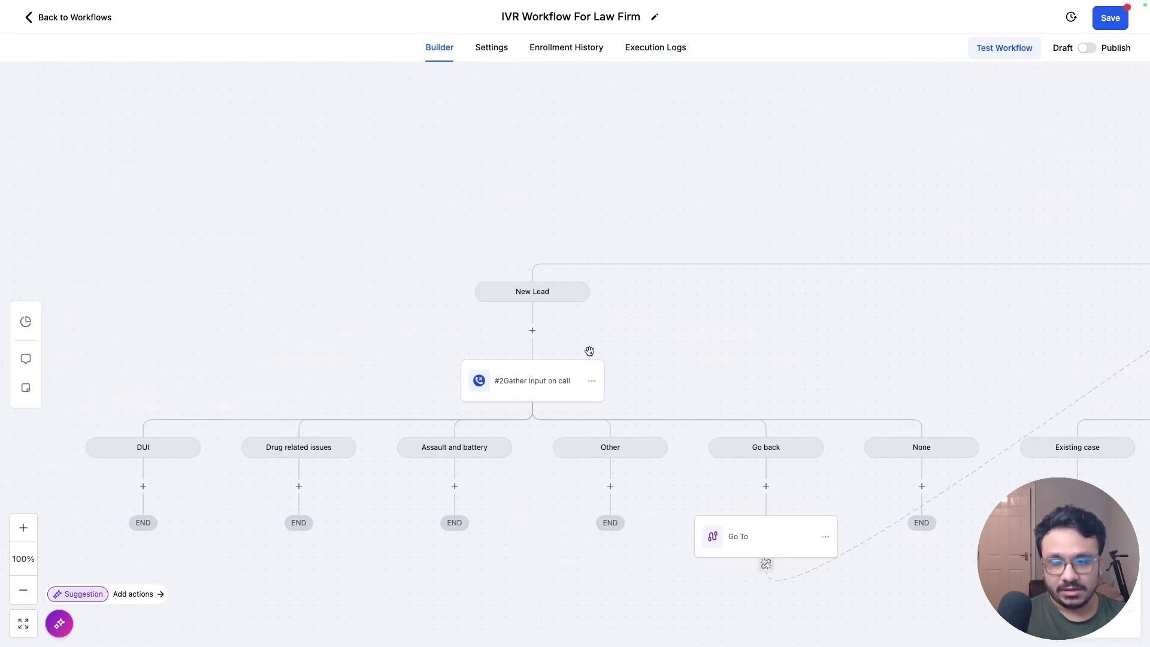
pyautogui.scroll(-2, 647, 300)
pyautogui.hscroll(-1, 647, 300)
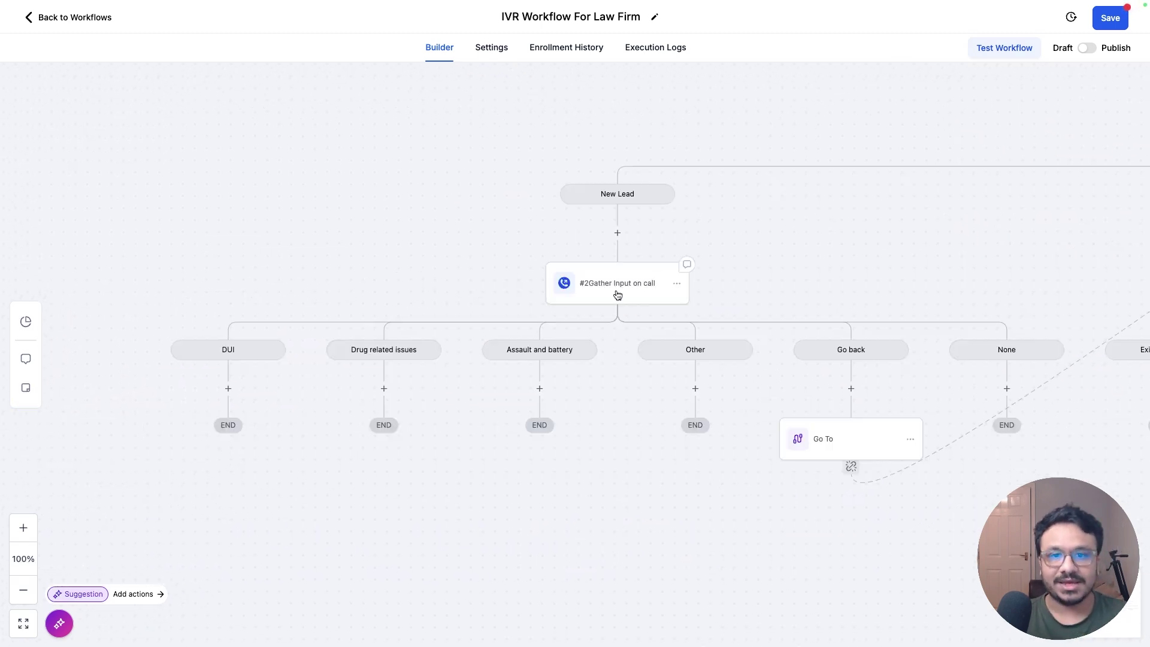
pyautogui.moveTo(357, 272); pyautogui.dragTo(411, 250)
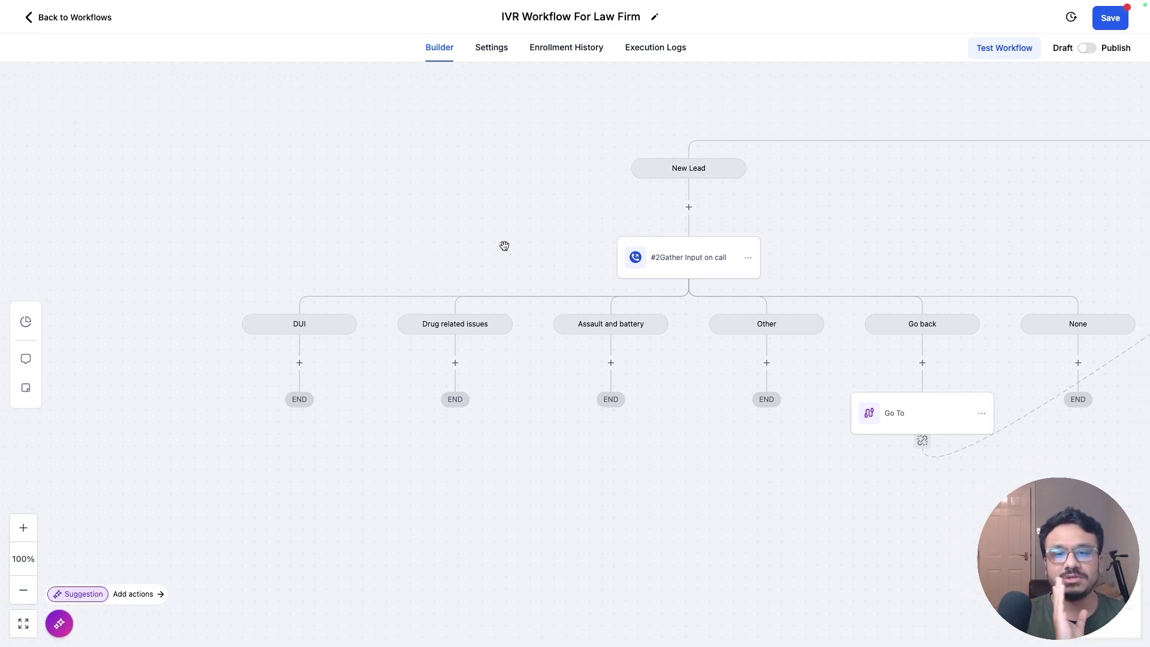
pyautogui.moveTo(505, 245); pyautogui.dragTo(409, 240)
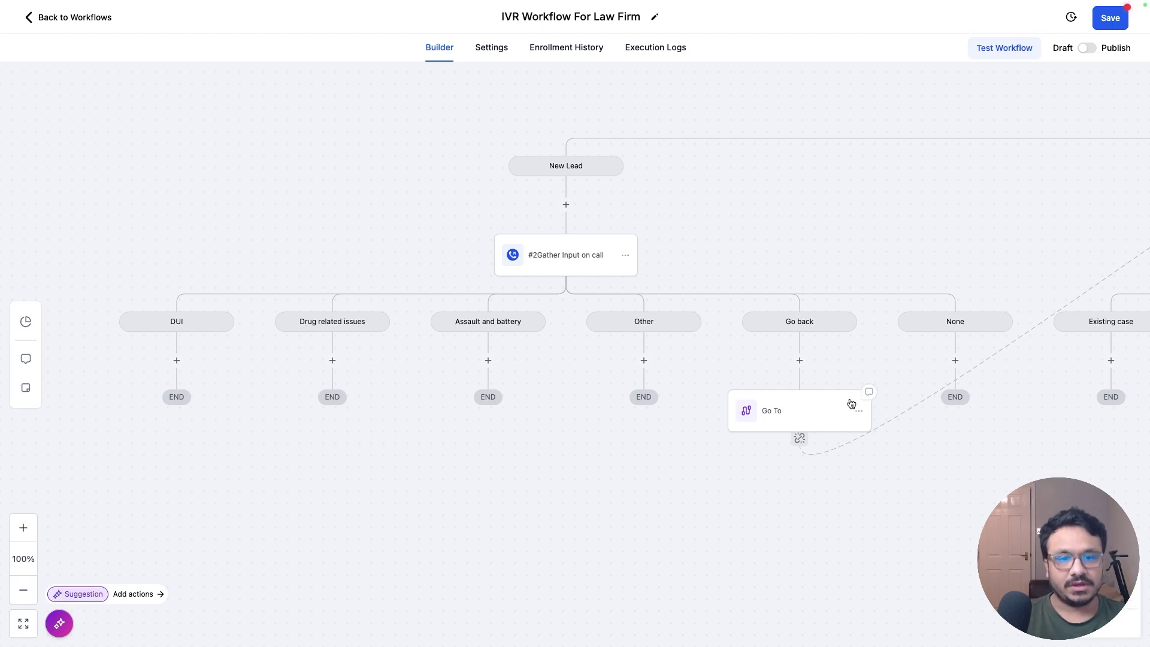
pyautogui.moveTo(933, 265); pyautogui.dragTo(906, 321)
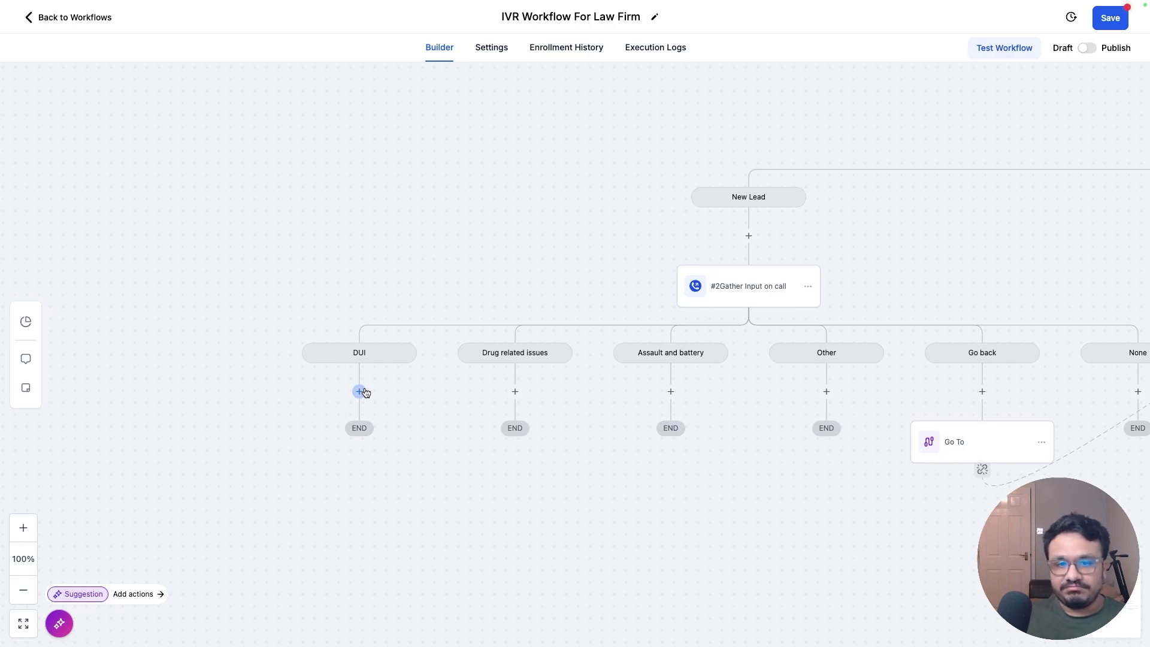
# Step: Add a Connect To Call step under the DUI option, leaving the user list unselected
pyautogui.click(359, 391)
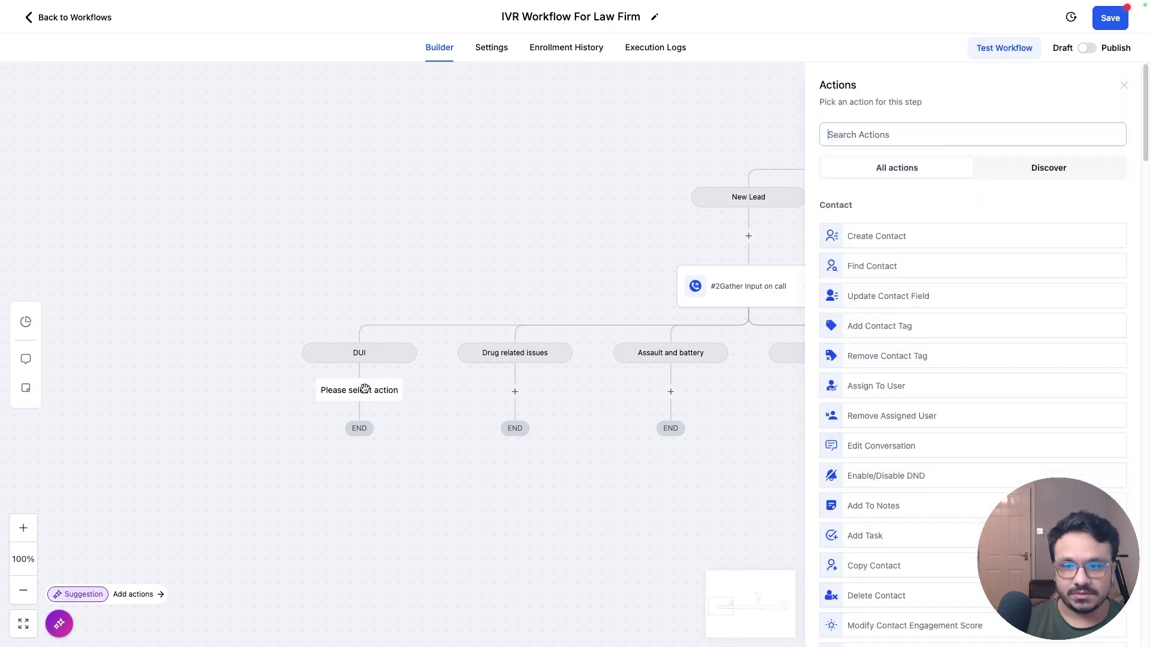
pyautogui.scroll(-10, 914, 332)
pyautogui.scroll(-15, 914, 332)
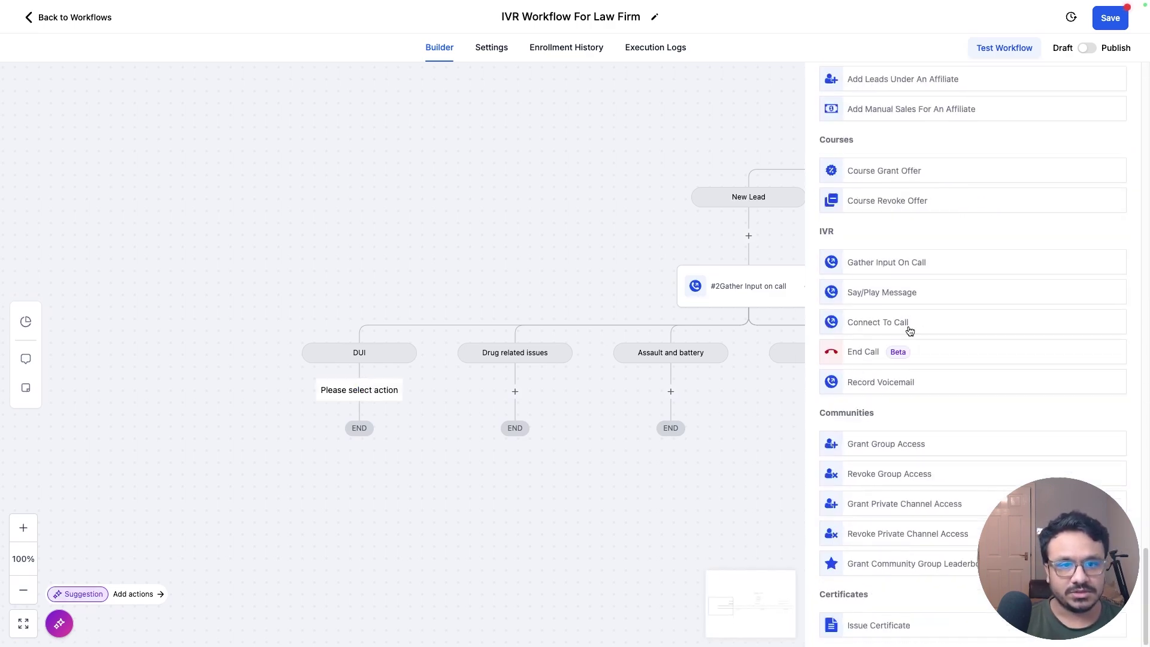
pyautogui.click(873, 327)
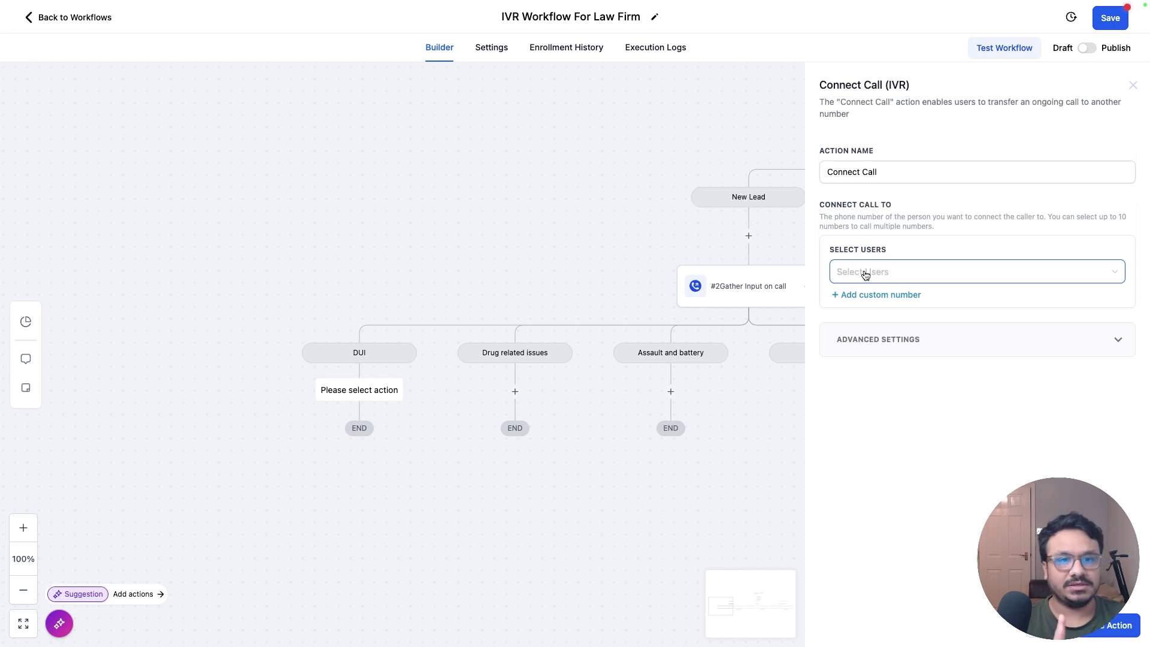
pyautogui.click(865, 274)
pyautogui.click(932, 253)
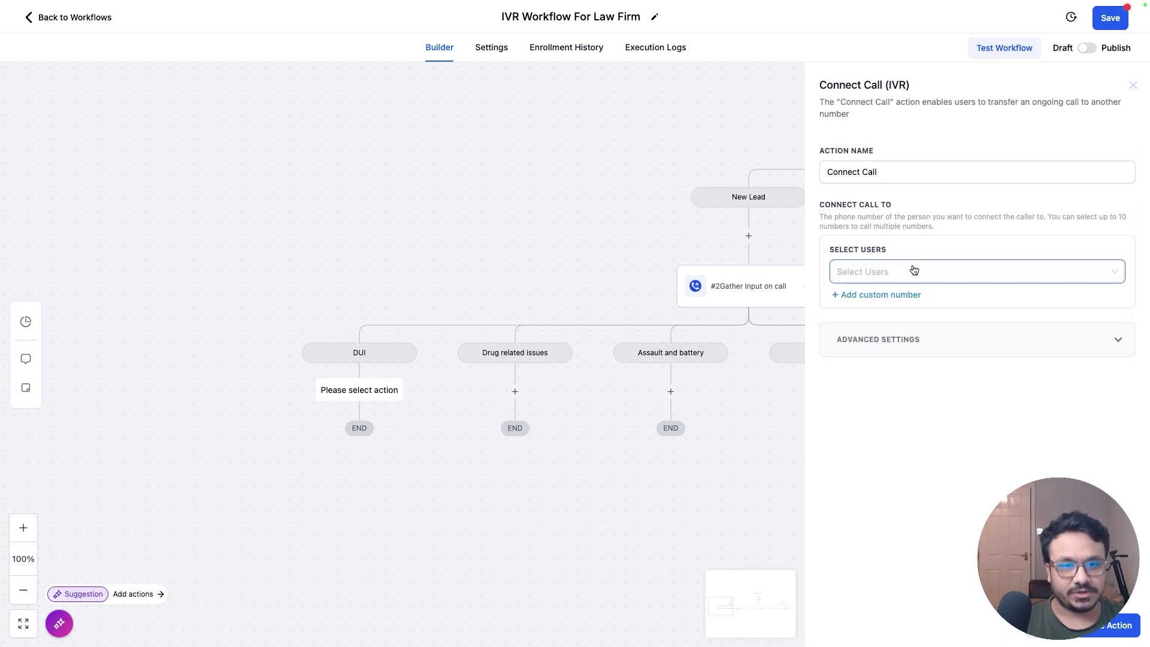
# Step: Enter a custom US forwarding number, rename the step for its recipient, and expand Advanced Settings
pyautogui.click(889, 301)
pyautogui.click(914, 307)
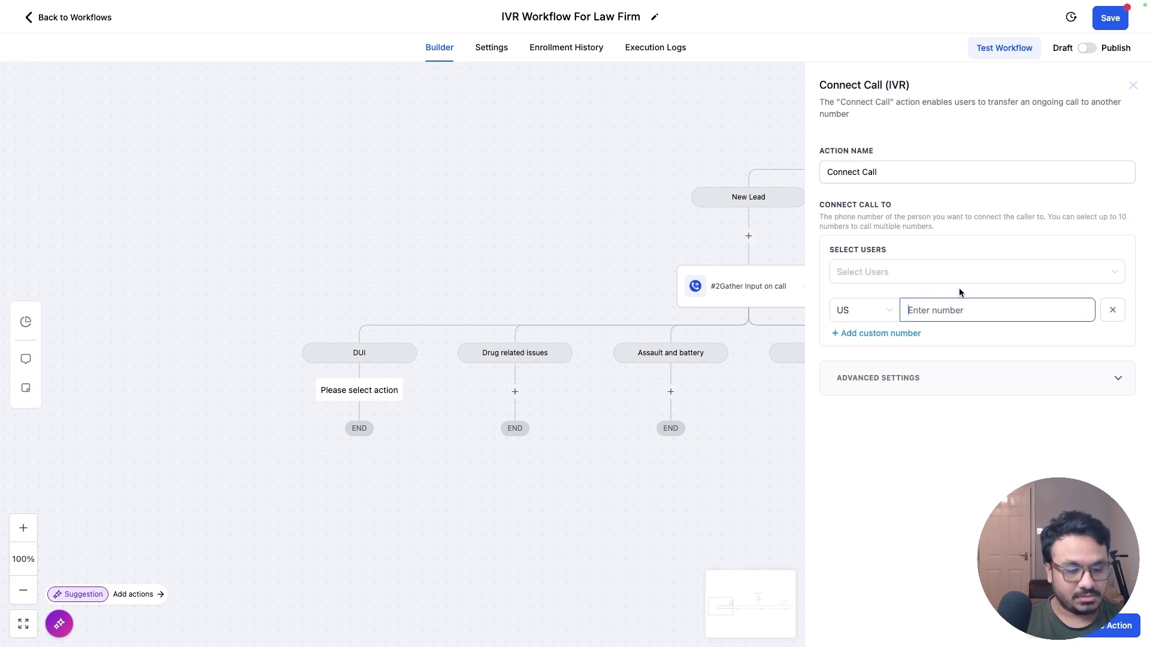
pyautogui.write('8885551334')
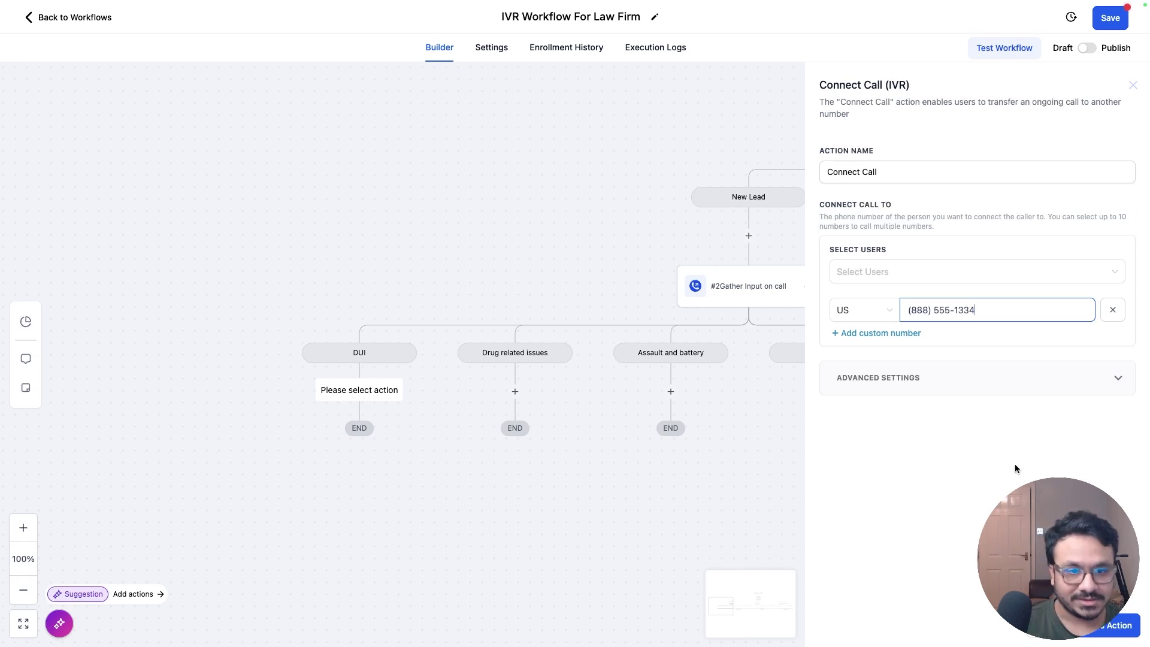
pyautogui.doubleClick(884, 174)
pyautogui.click(884, 174)
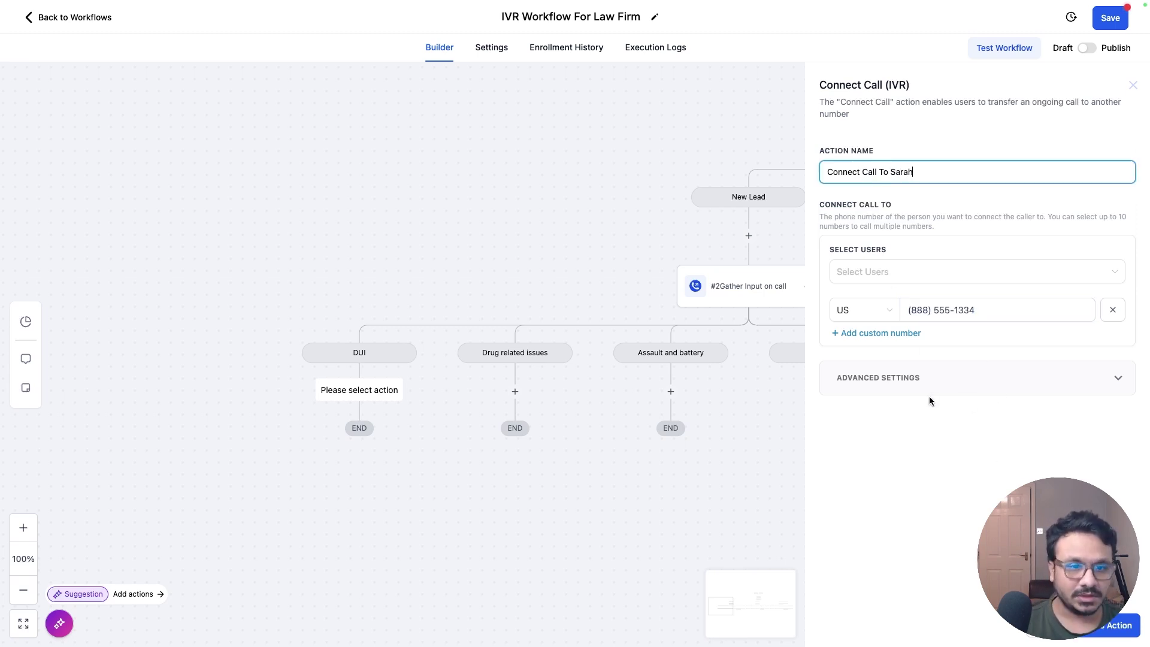
pyautogui.click(928, 377)
pyautogui.scroll(-2, 906, 159)
pyautogui.scroll(1, 902, 159)
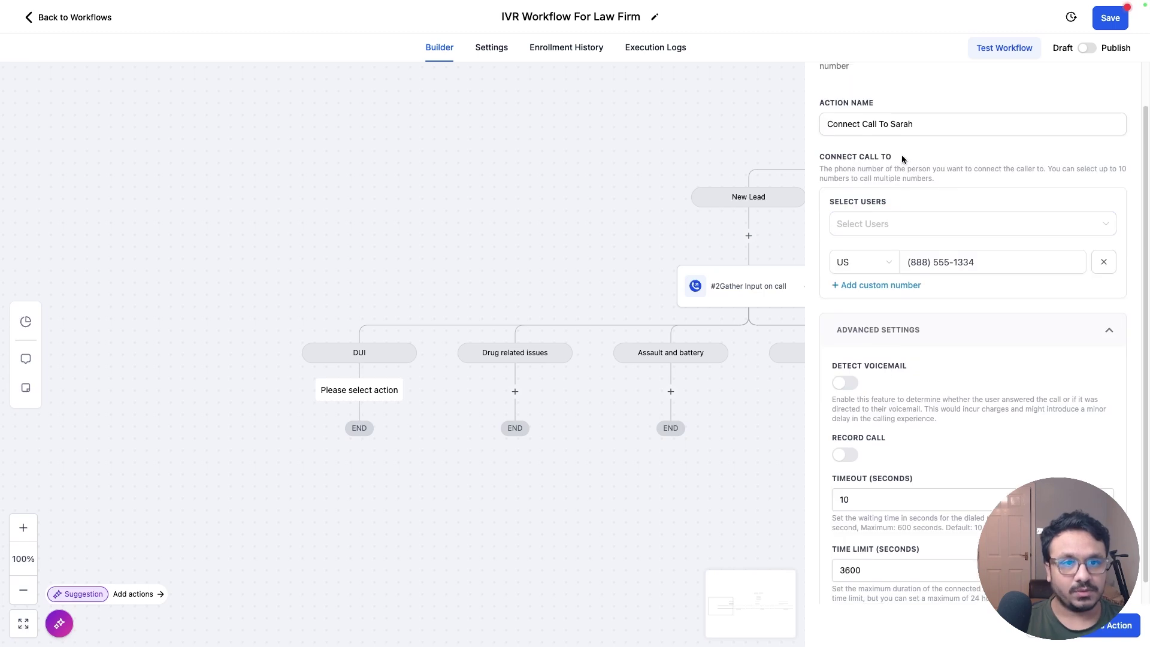
pyautogui.scroll(1, 915, 291)
pyautogui.scroll(-1, 904, 348)
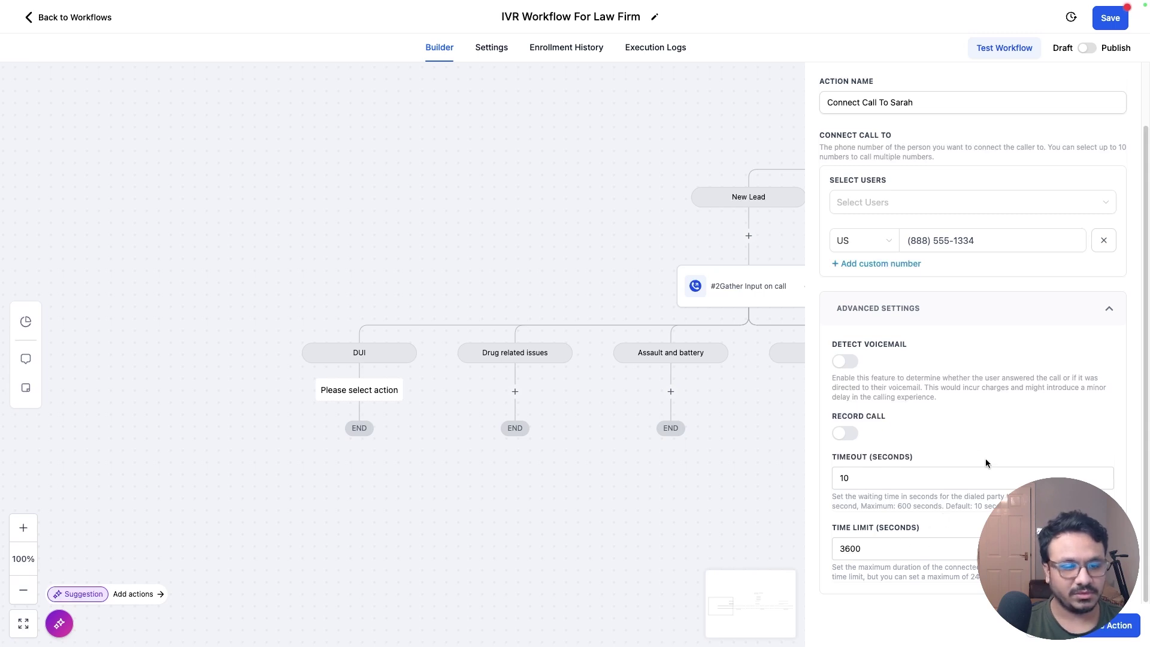
pyautogui.scroll(2, 898, 378)
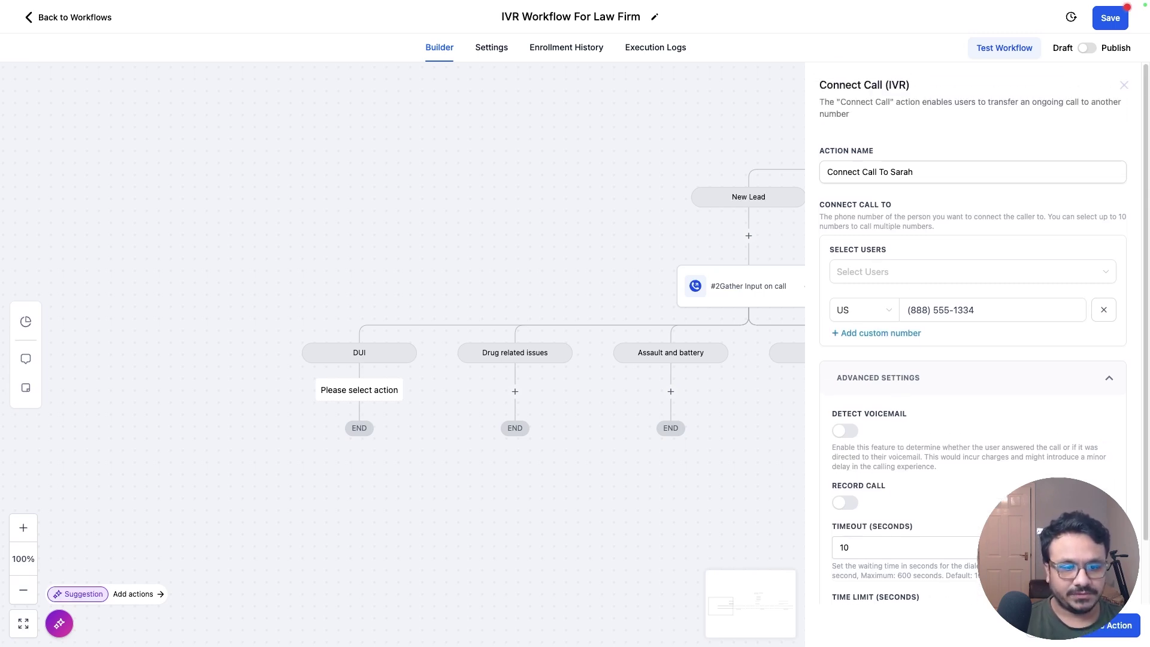
# Step: Save the Connect Call step and insert a Say/Play Message above it announcing the transfer to the DUI specialist
pyautogui.click(1111, 625)
pyautogui.click(360, 393)
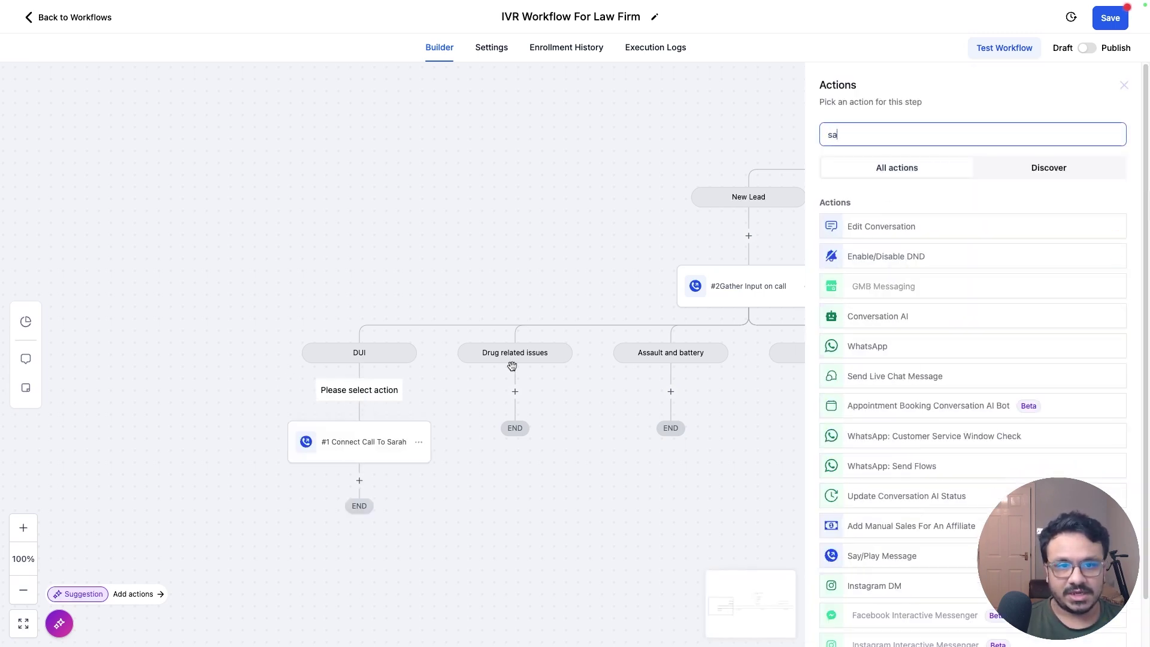
pyautogui.write('y')
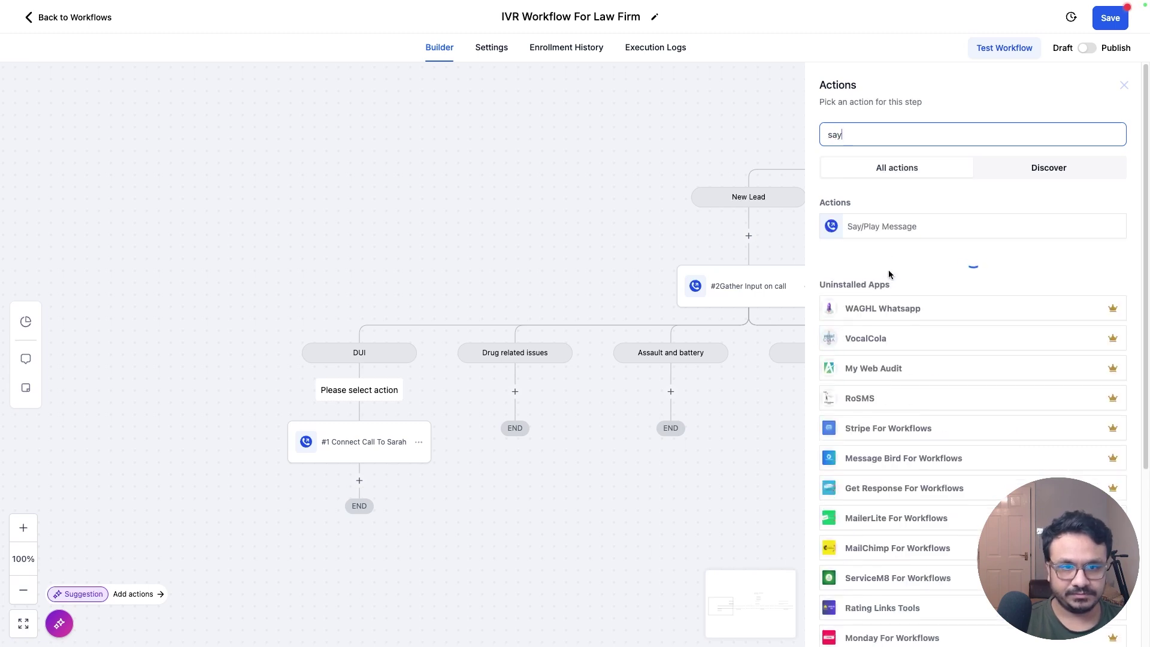
pyautogui.click(883, 231)
pyautogui.tripleClick(869, 272)
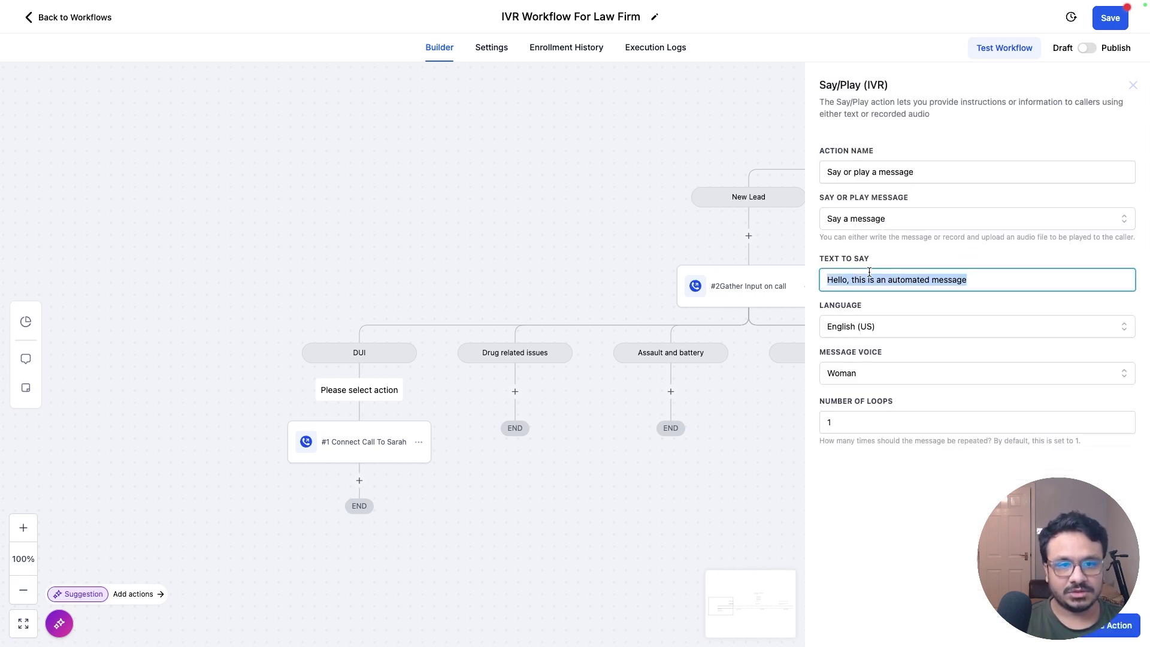
pyautogui.write('Please hold on while we forward')
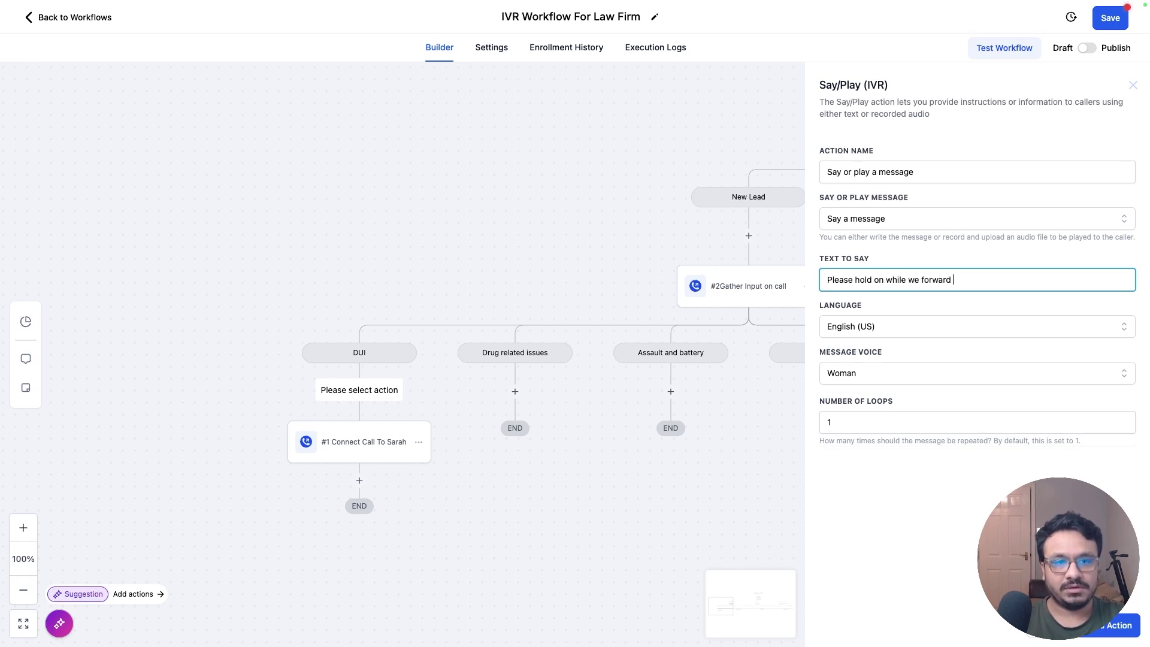
pyautogui.write('your call')
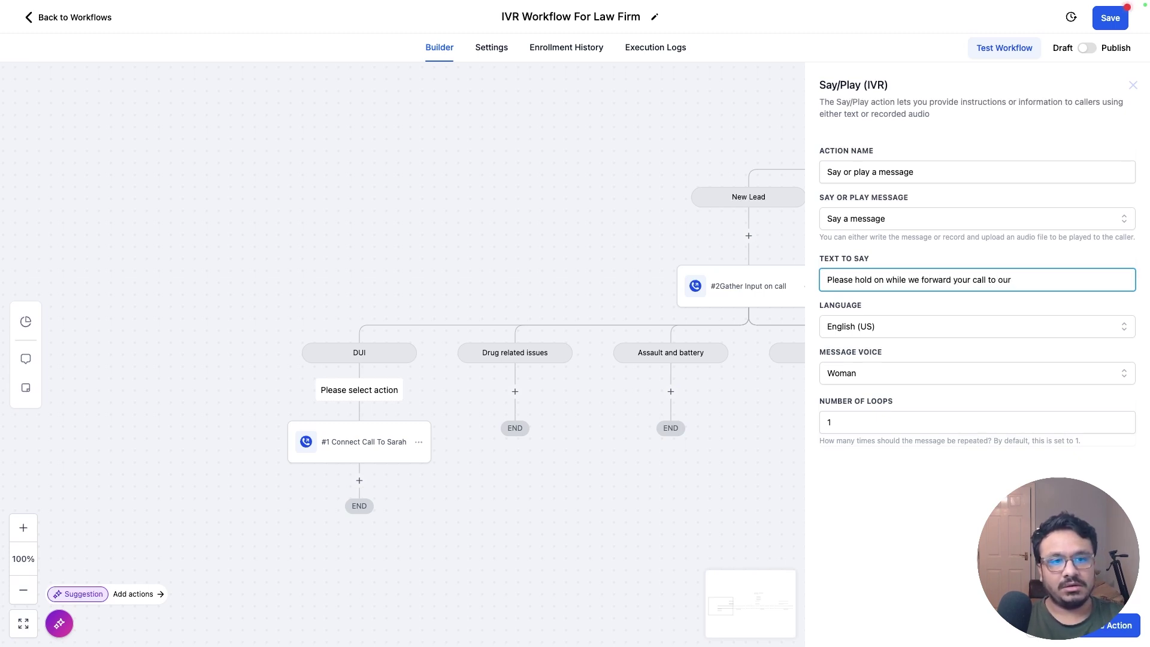
pyautogui.write(' to the person who deals with DUI')
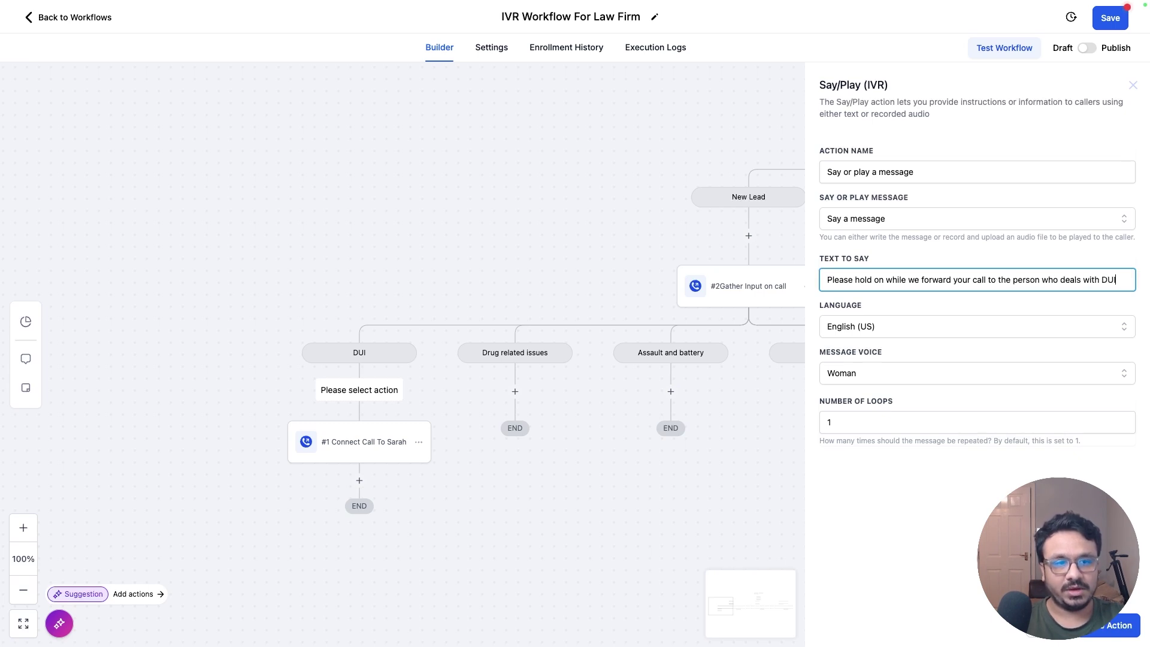
pyautogui.click(1114, 625)
pyautogui.scroll(-1, 380, 425)
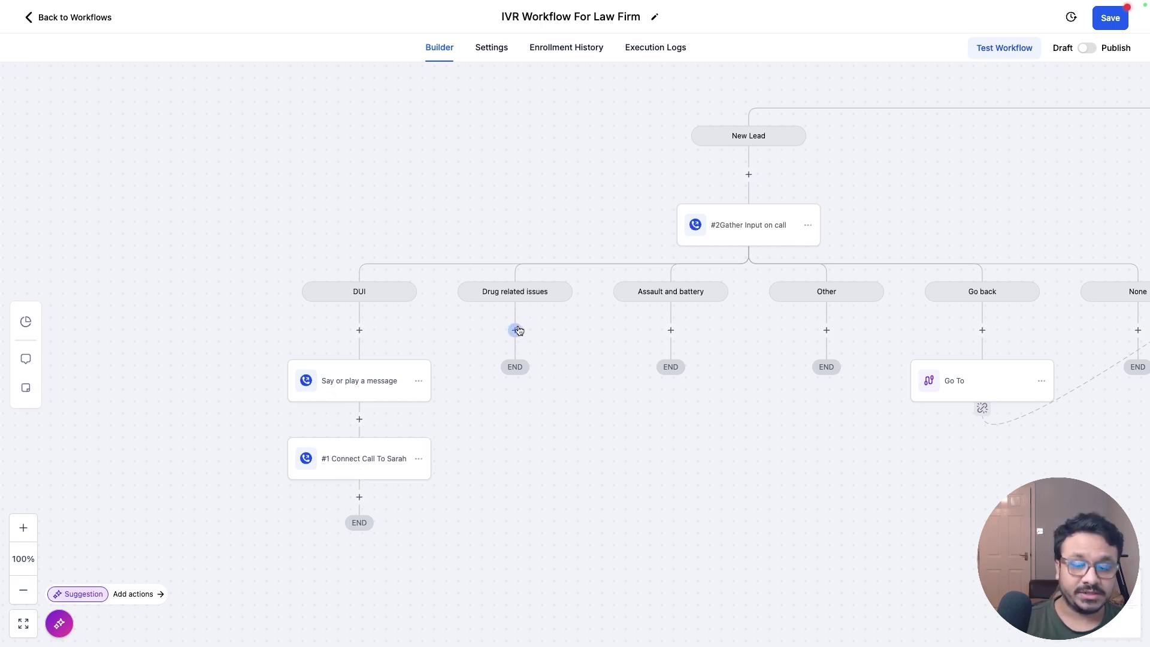
# Step: Copy the hold message under Drug related issues and replace its text with an apology message
pyautogui.click(418, 382)
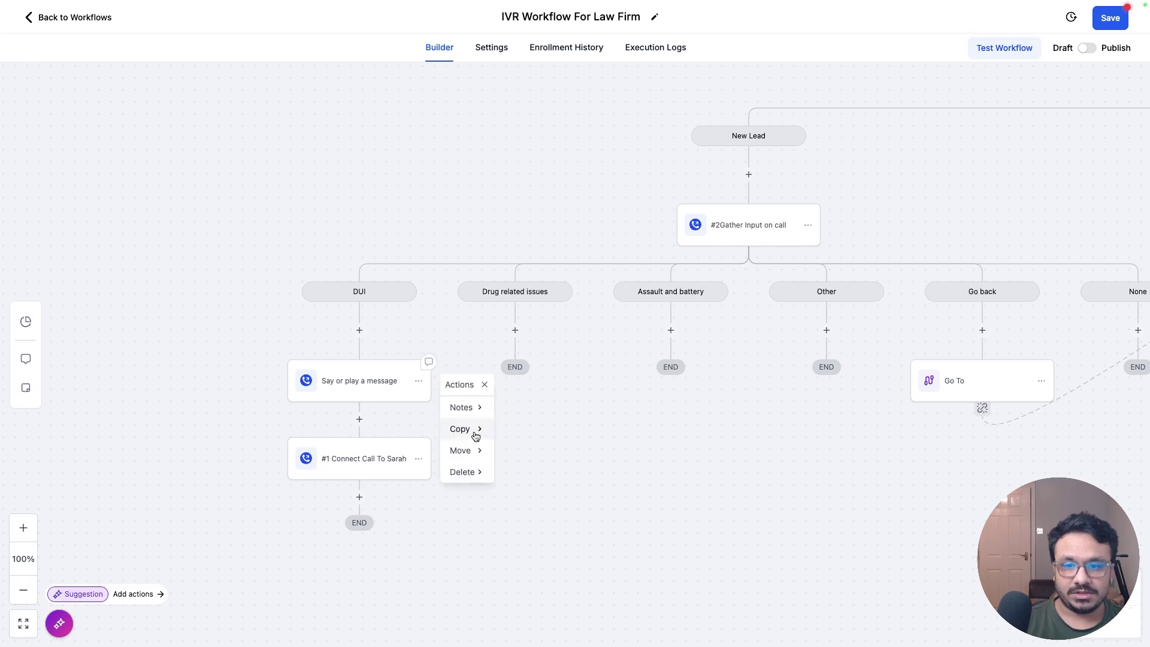
pyautogui.moveTo(473, 431)
pyautogui.click(532, 405)
pyautogui.click(515, 331)
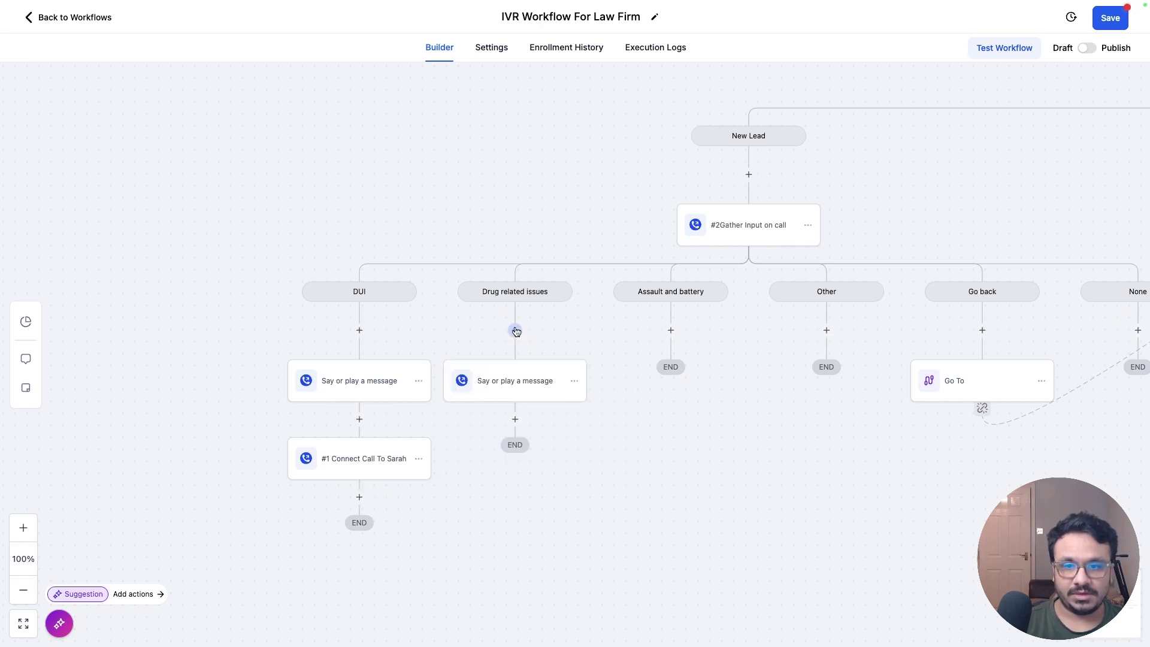
pyautogui.click(526, 378)
pyautogui.tripleClick(891, 279)
pyautogui.write("Sorry, we don't deal with drug related offense cases.")
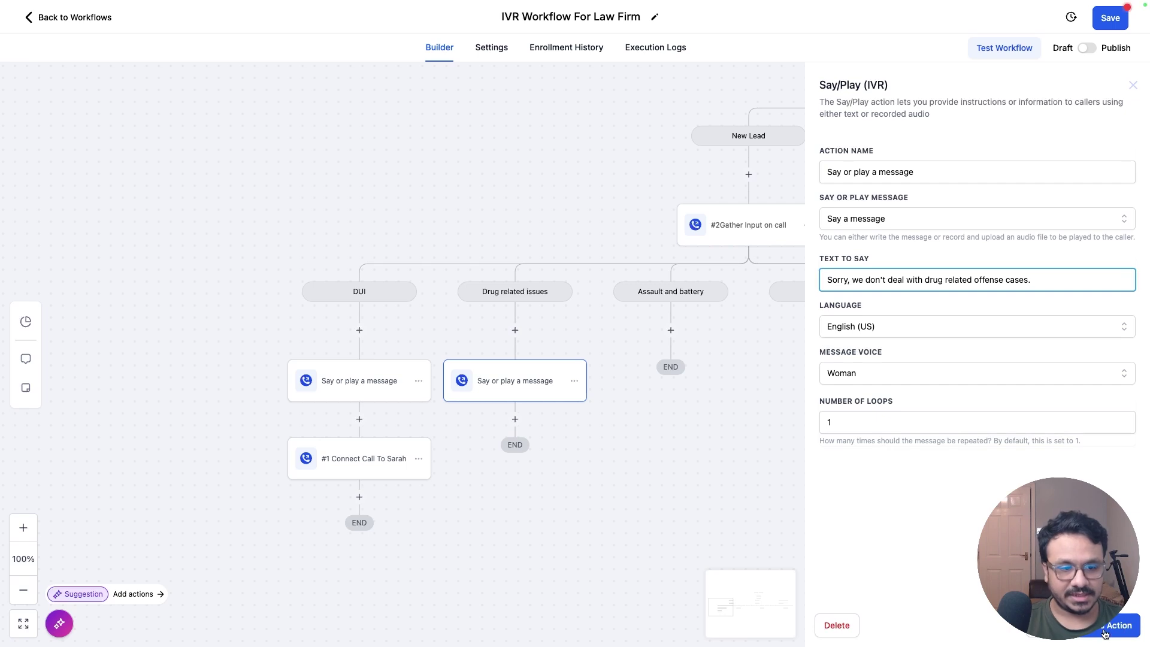
pyautogui.click(1105, 631)
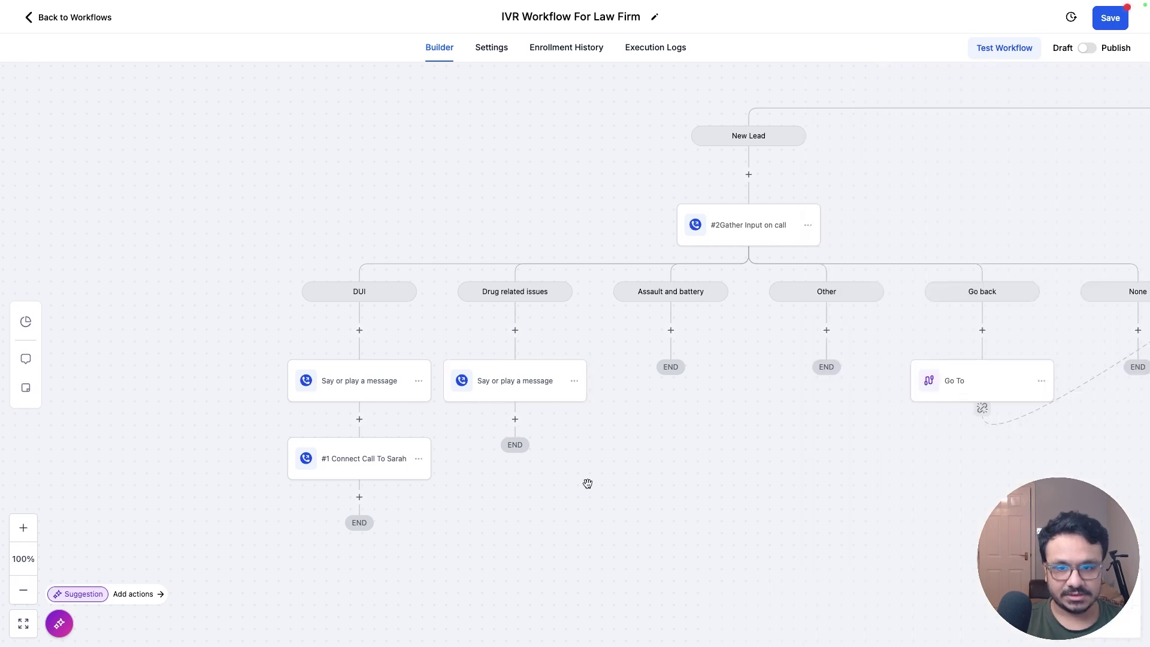
# Step: Add a Go To step after that message, looping back to #1Gather Input on call
pyautogui.click(515, 419)
pyautogui.write('go')
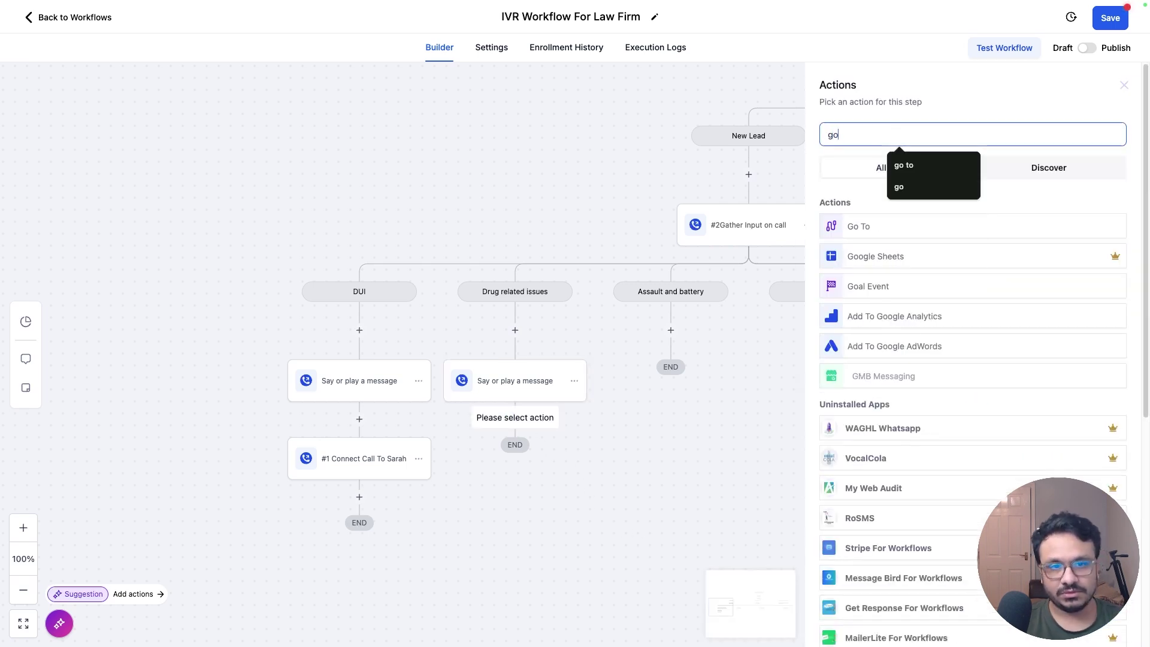
pyautogui.click(862, 224)
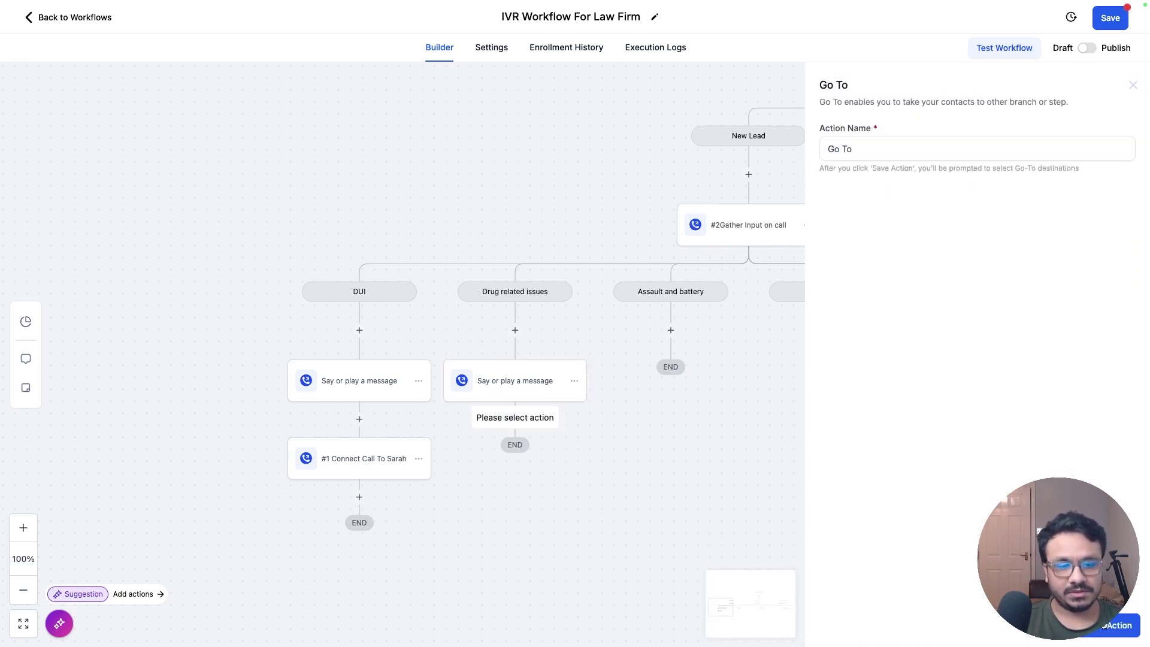
pyautogui.click(1104, 625)
pyautogui.hscroll(5, 758, 452)
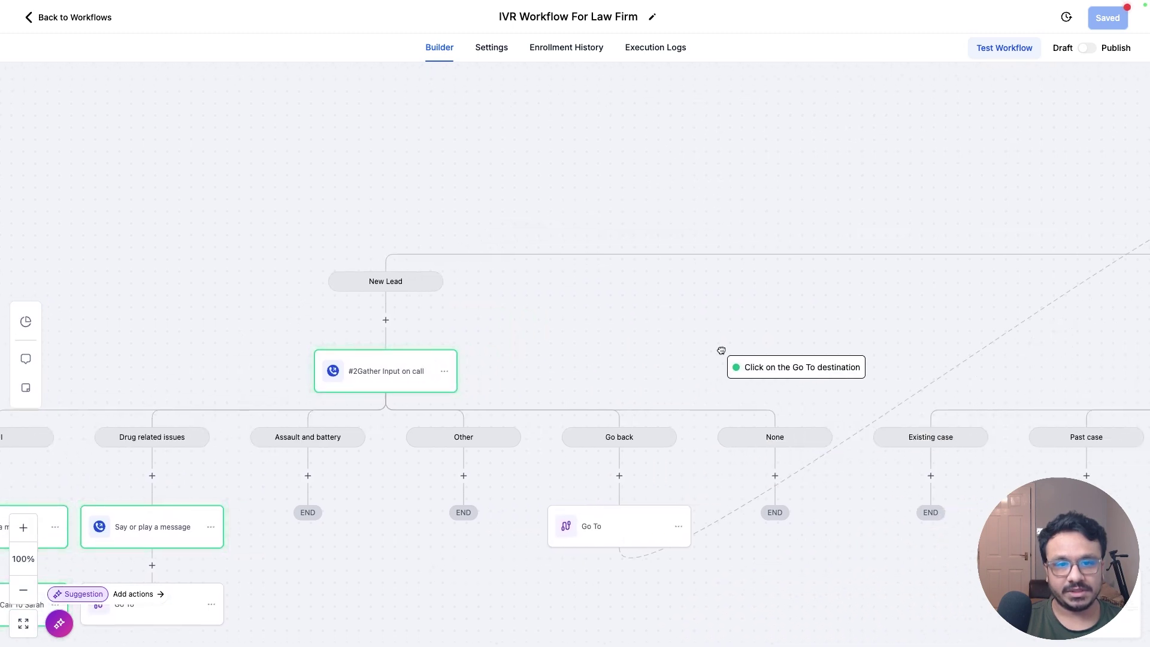
pyautogui.moveTo(721, 350); pyautogui.dragTo(300, 460)
pyautogui.click(850, 331)
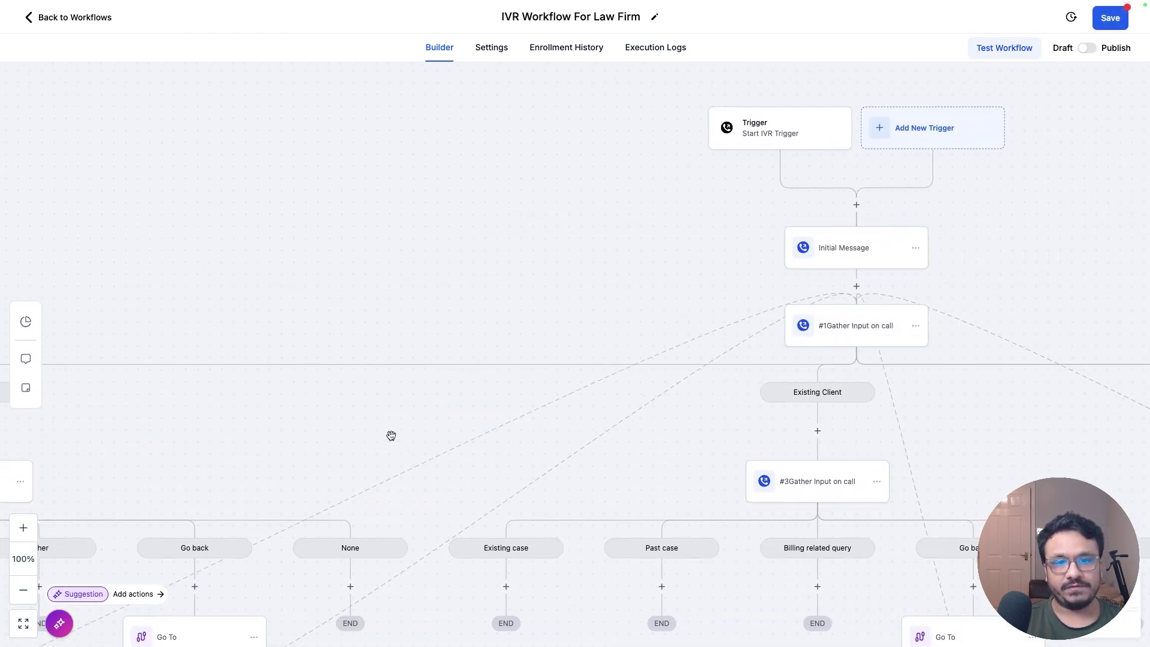
pyautogui.hscroll(-10, 391, 435)
pyautogui.scroll(-4, 391, 436)
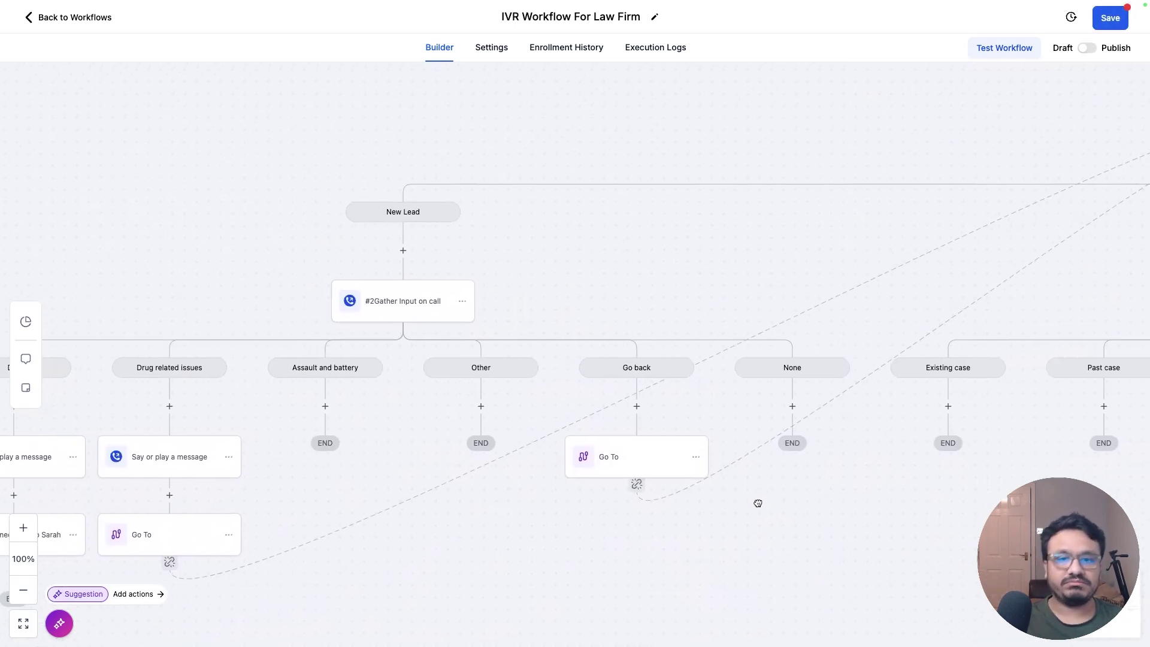
# Step: Pan the canvas past Existing Client to centre the New Lead and #2Gather branches
pyautogui.moveTo(758, 503); pyautogui.dragTo(401, 531)
pyautogui.moveTo(709, 313); pyautogui.dragTo(595, 332)
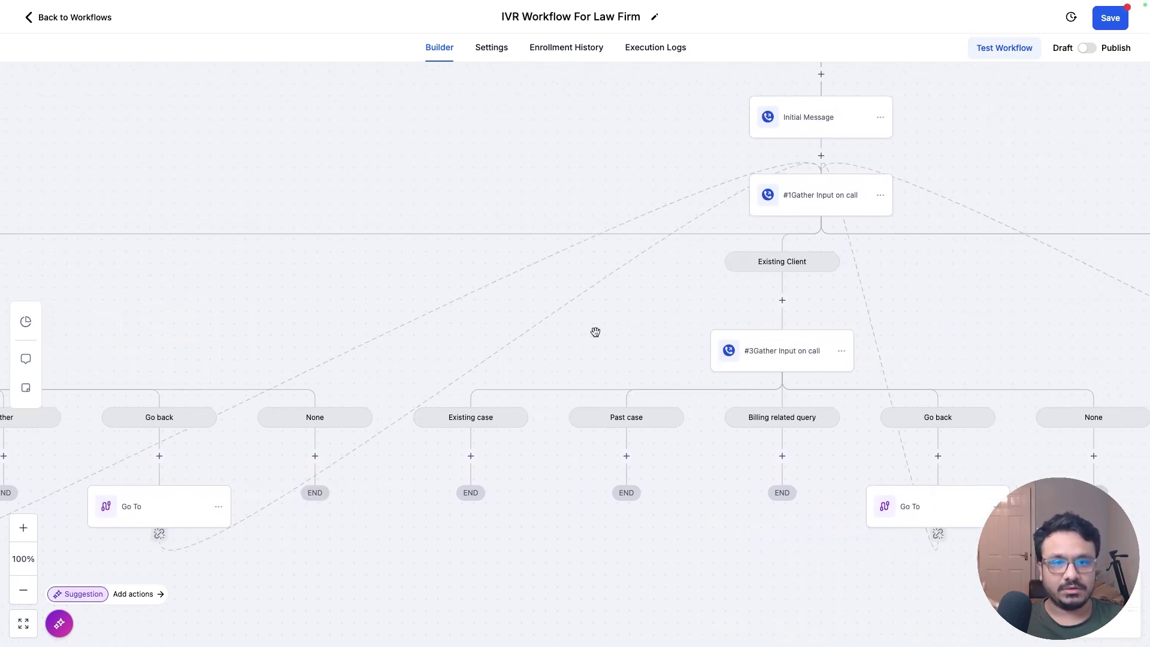
pyautogui.hscroll(-8, 627, 318)
pyautogui.scroll(-3, 627, 318)
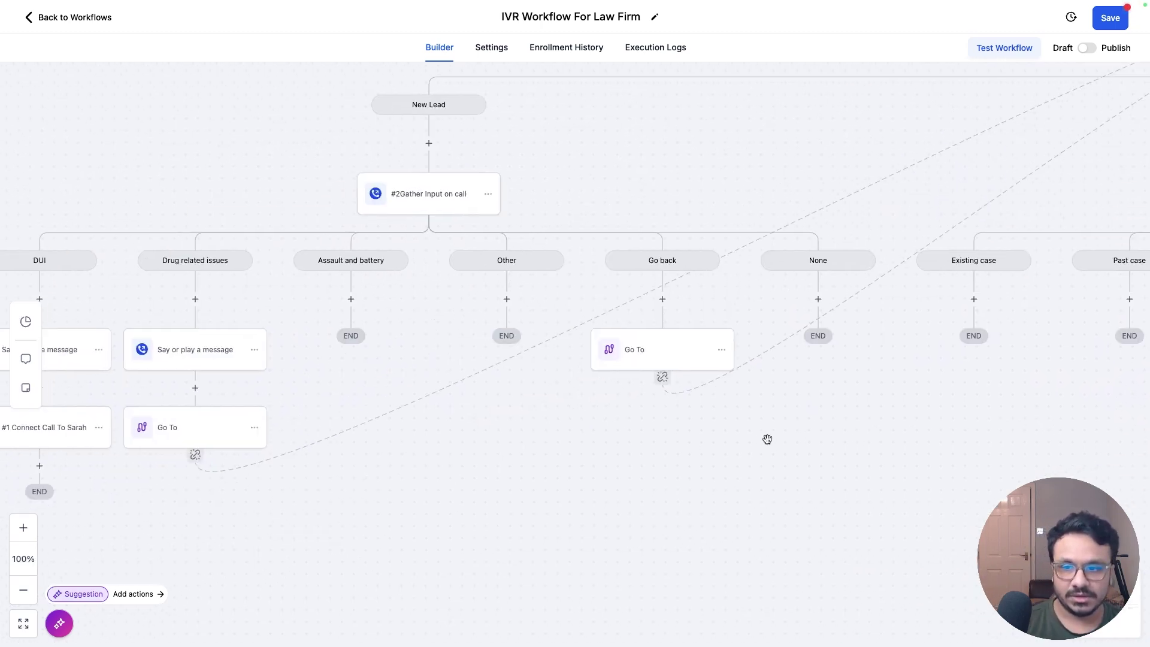
pyautogui.moveTo(767, 439); pyautogui.dragTo(1083, 399)
pyautogui.moveTo(686, 257); pyautogui.dragTo(659, 276)
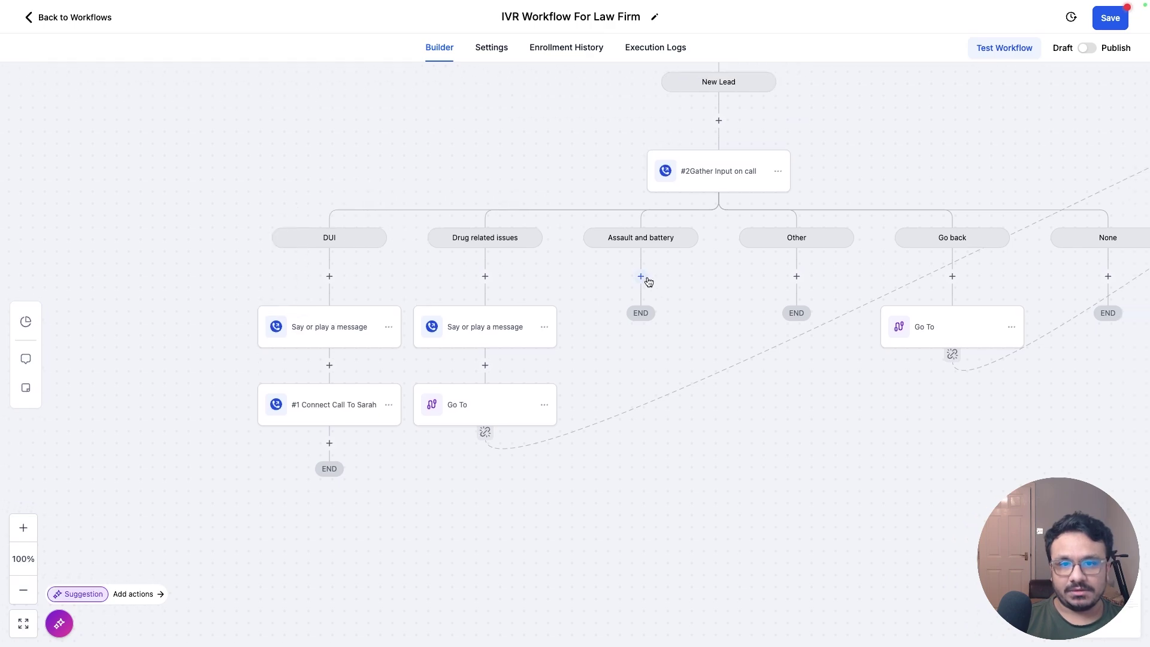
# Step: Add a Connect Call step under Assault and battery that transfers to a custom phone number
pyautogui.click(647, 278)
pyautogui.scroll(-15, 1019, 326)
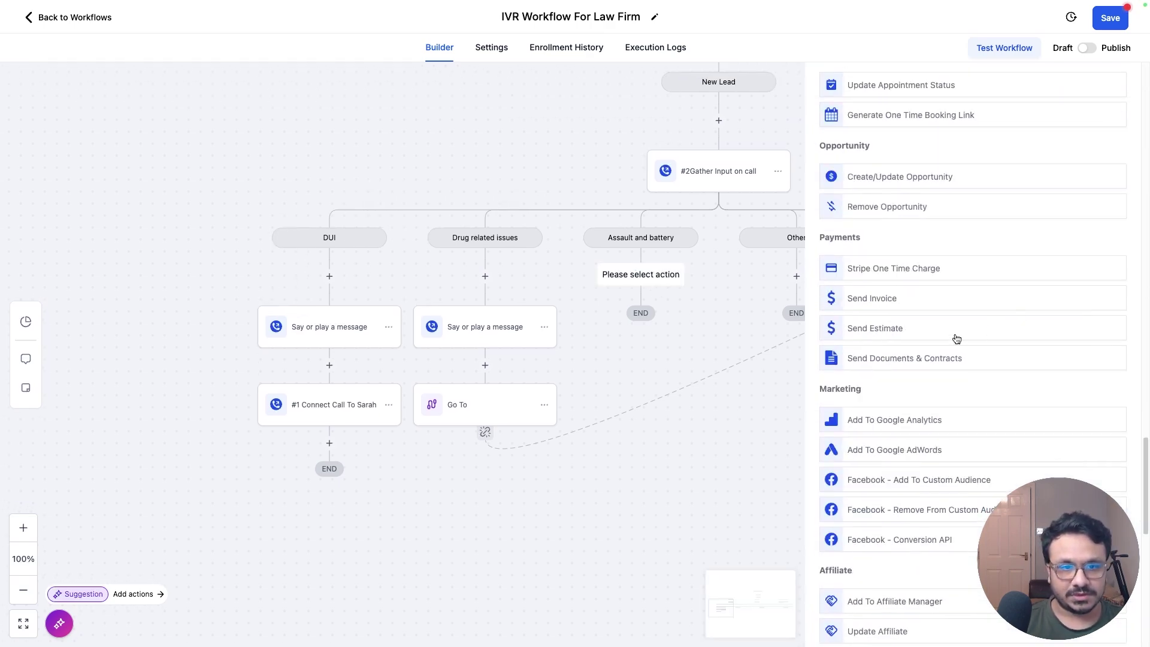
pyautogui.scroll(-10, 956, 339)
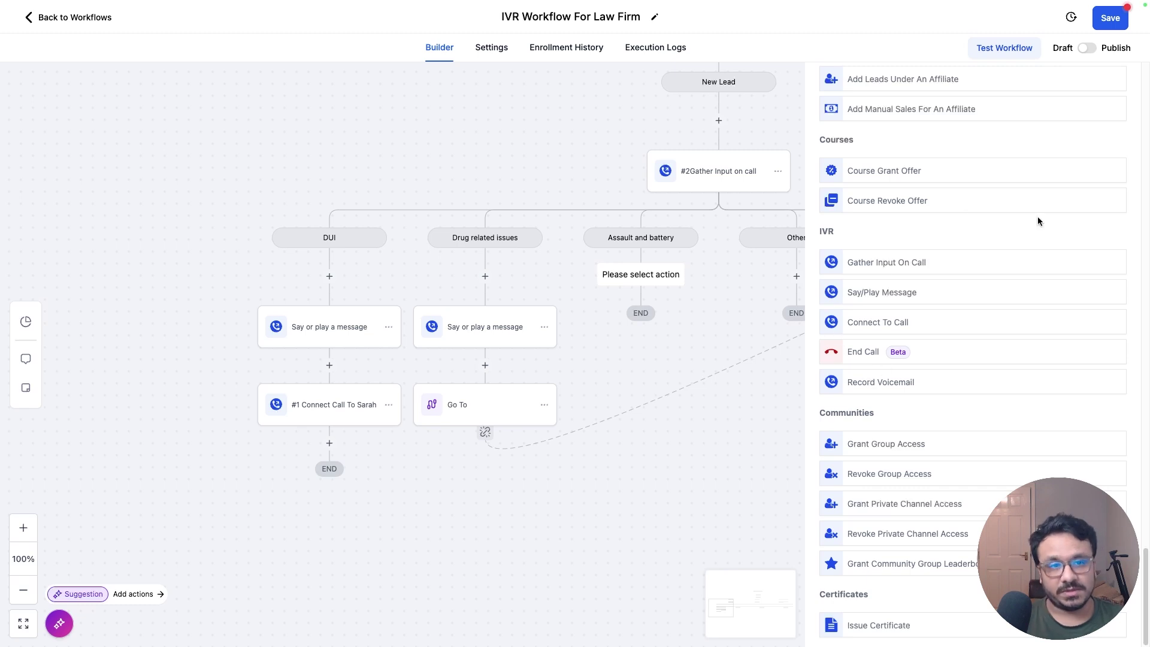
pyautogui.scroll(1, 1037, 220)
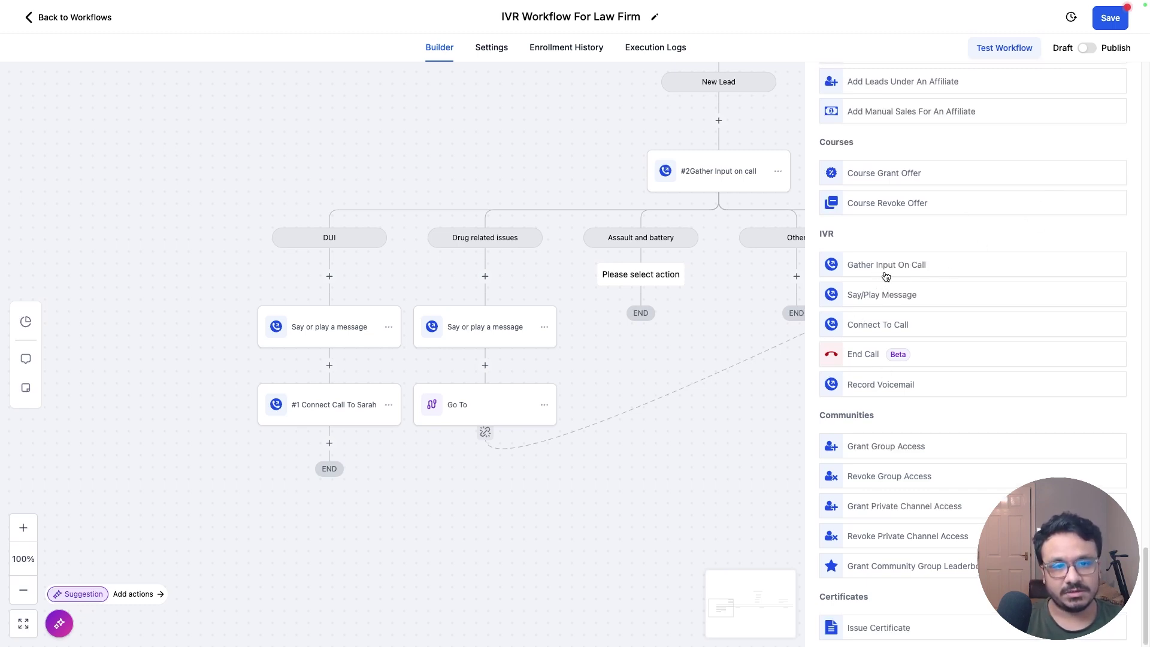
pyautogui.click(876, 322)
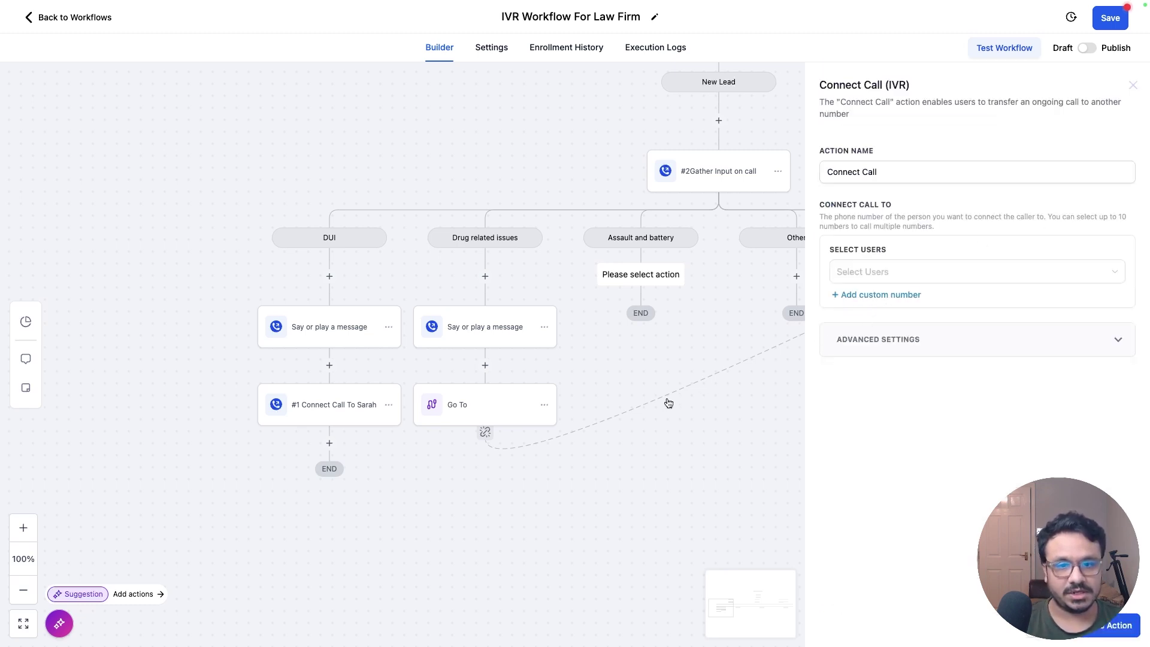
pyautogui.tripleClick(934, 173)
pyautogui.click(935, 174)
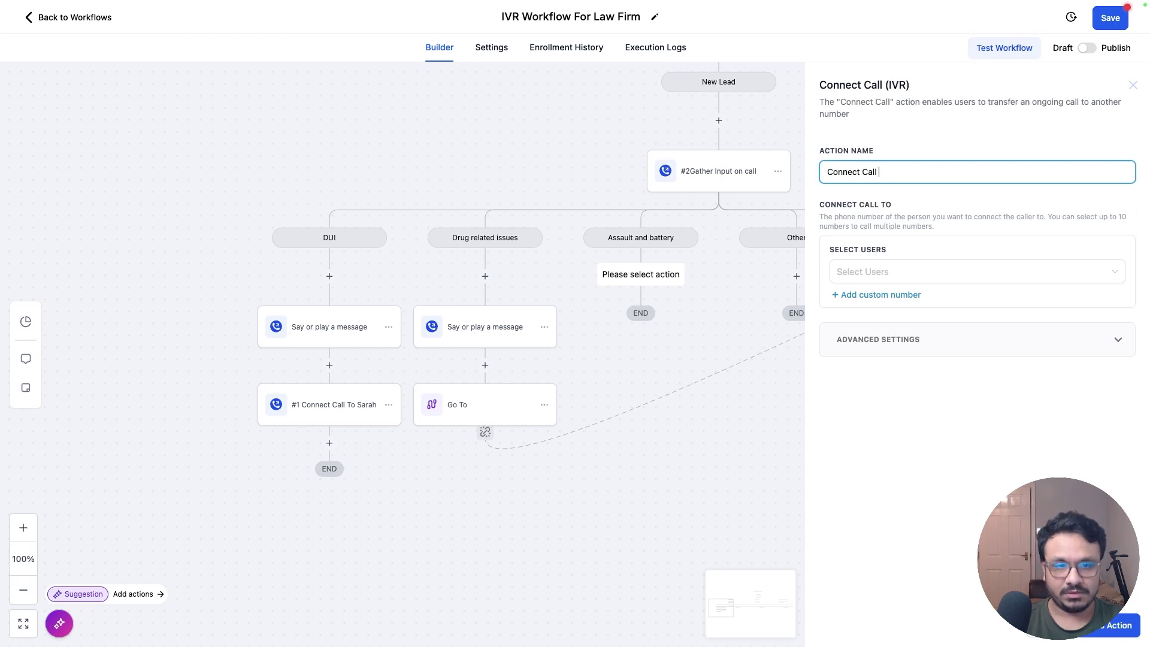
pyautogui.write('with Paul')
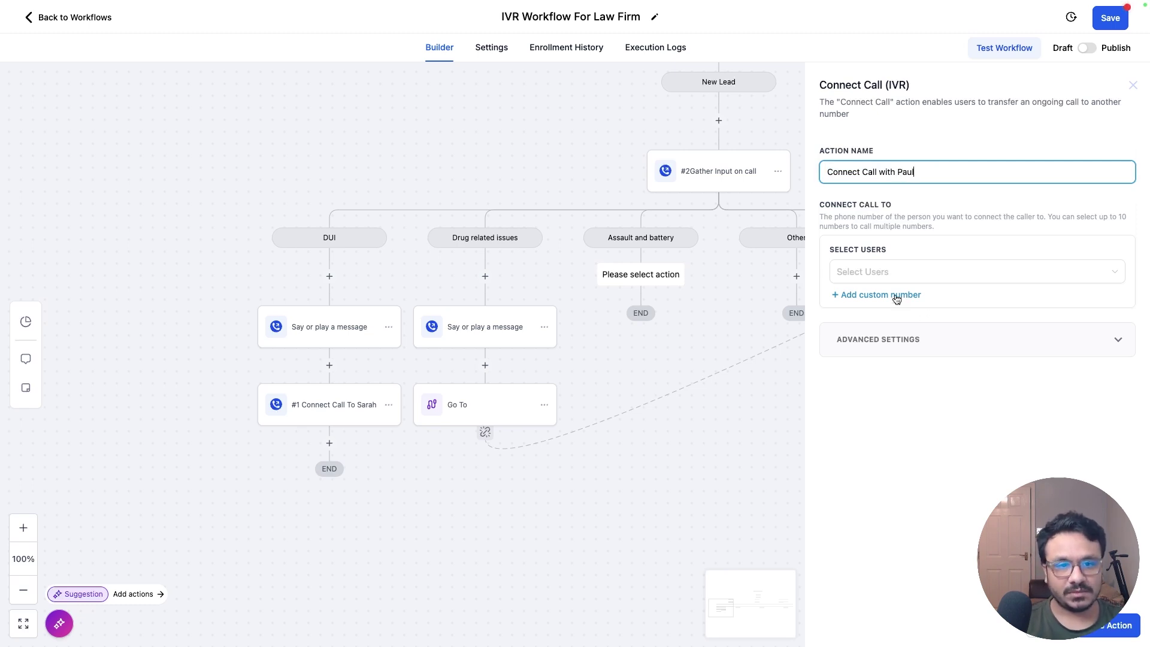
pyautogui.click(901, 295)
pyautogui.write('888')
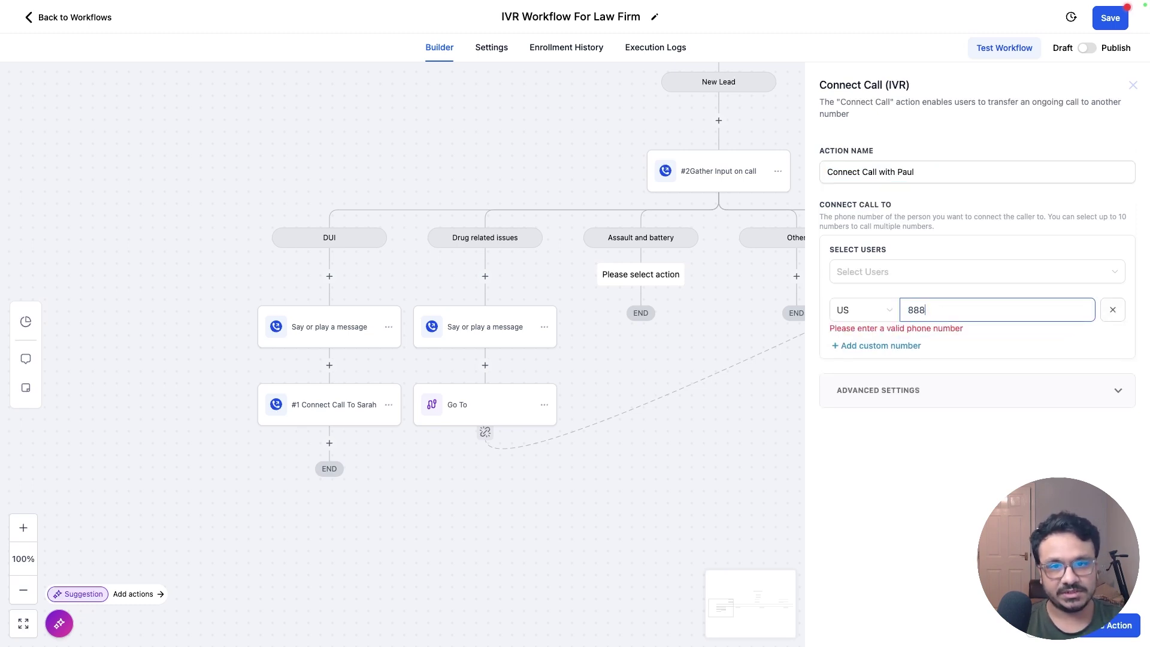
pyautogui.write(') 555-1234')
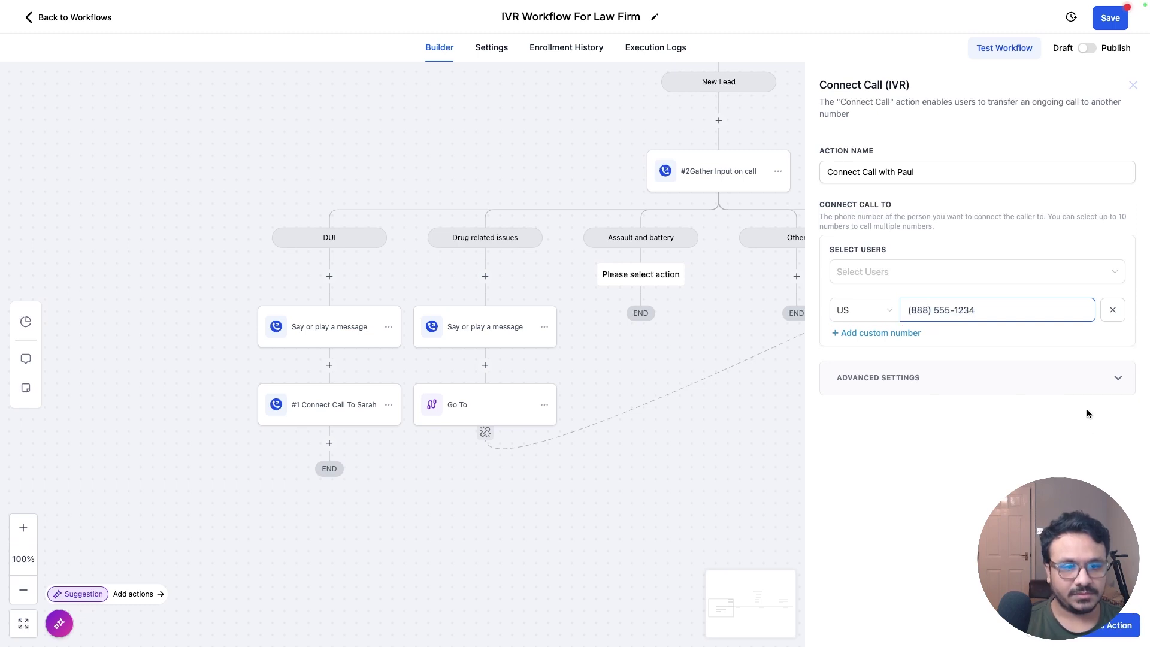
pyautogui.click(1089, 383)
pyautogui.scroll(-1, 839, 360)
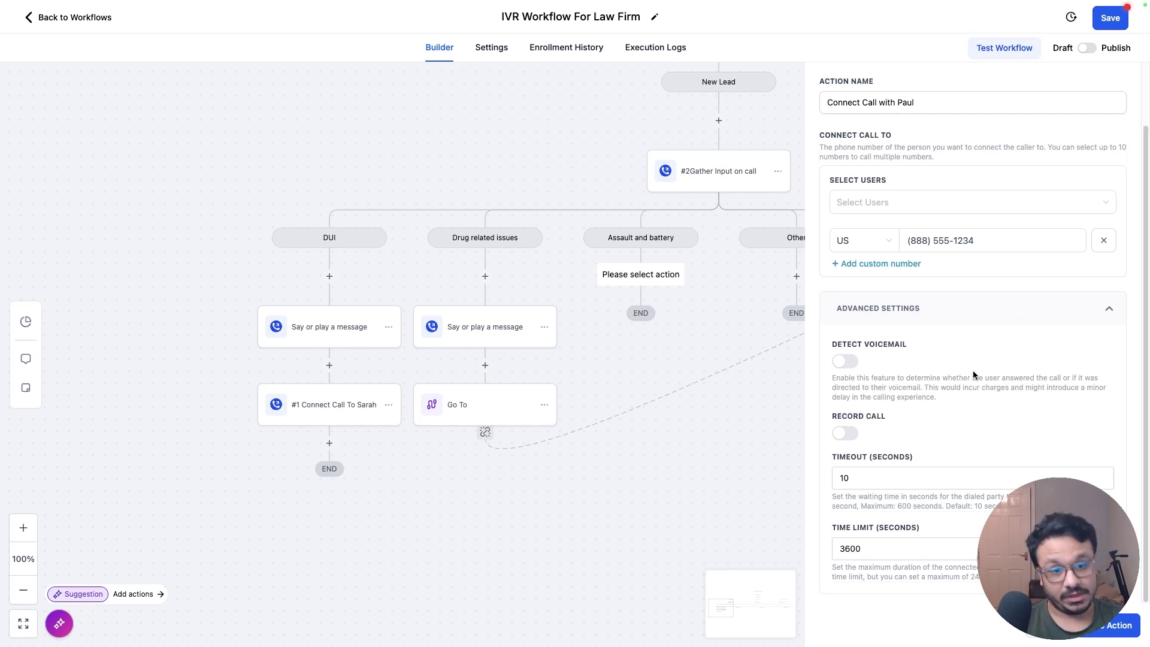
pyautogui.click(1114, 625)
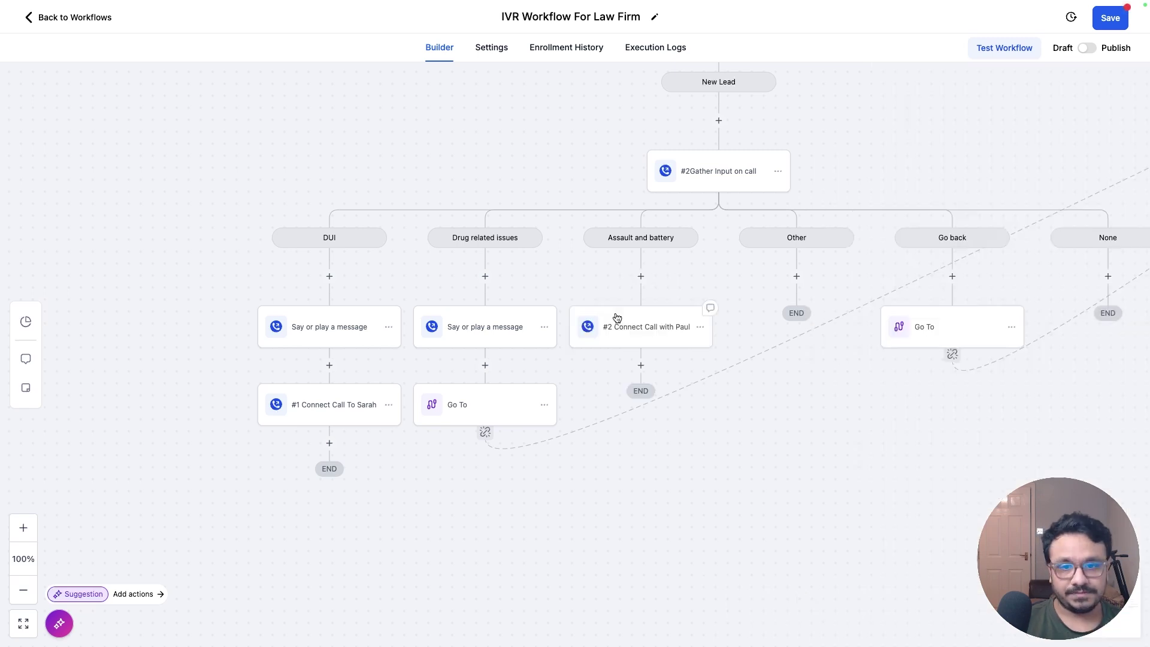
# Step: Copy the DUI hold message above the transfer and change 'DUI' to 'assault and battery'
pyautogui.click(389, 326)
pyautogui.moveTo(435, 375)
pyautogui.click(497, 354)
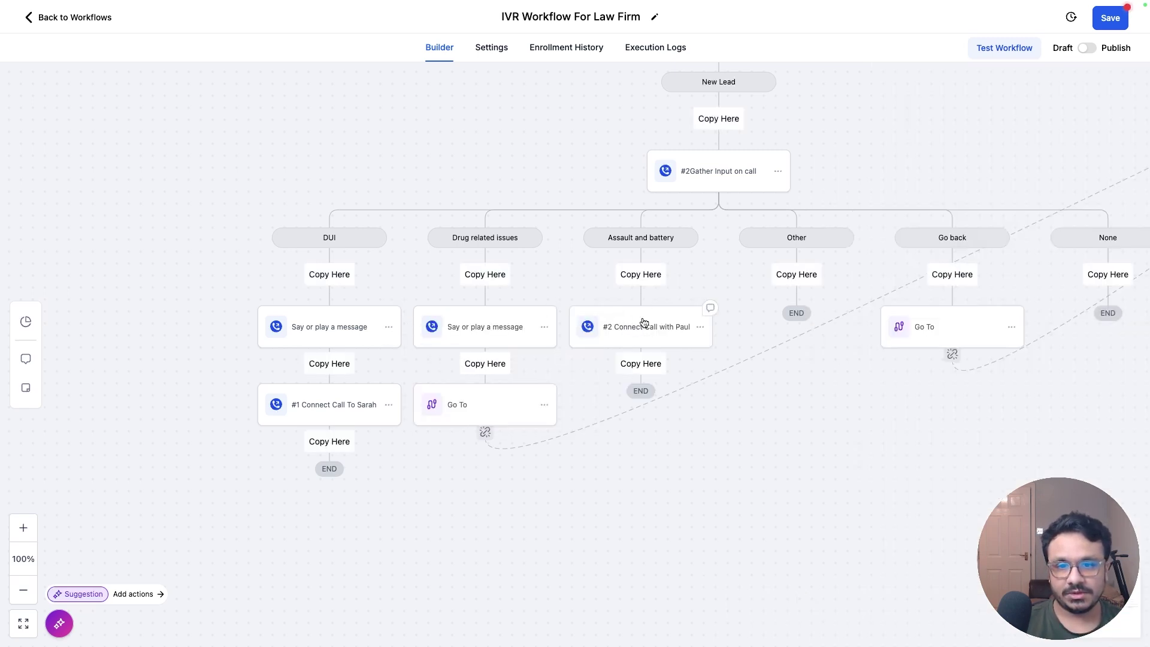
pyautogui.click(640, 277)
pyautogui.click(643, 326)
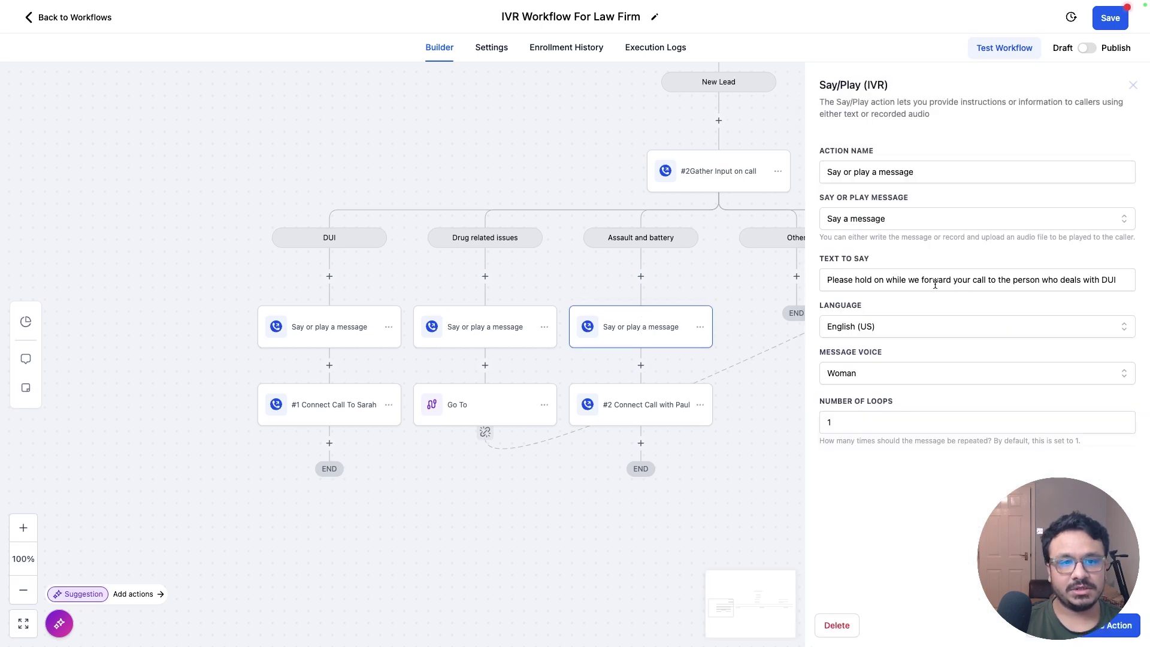
pyautogui.click(1042, 281)
pyautogui.doubleClick(1109, 280)
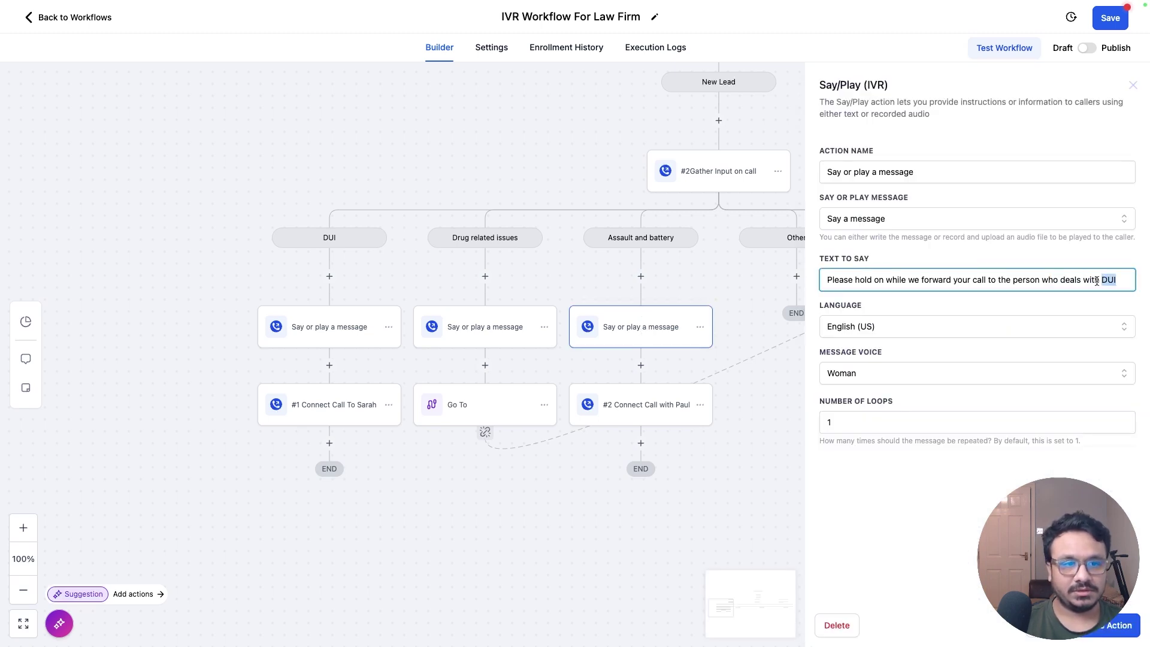
pyautogui.write('assault and battery')
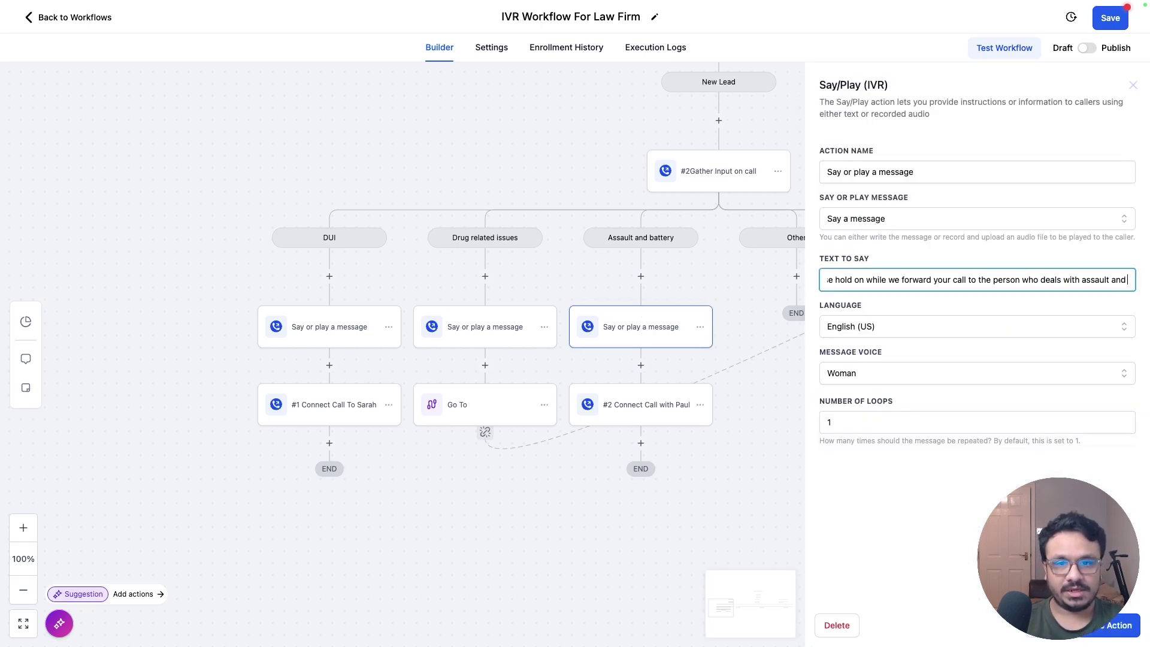
pyautogui.click(1110, 626)
pyautogui.moveTo(832, 495); pyautogui.dragTo(617, 467)
# Step: Pan to the #4Gather menu and open the action list under Service provider inquiry
pyautogui.moveTo(1050, 359); pyautogui.dragTo(914, 407)
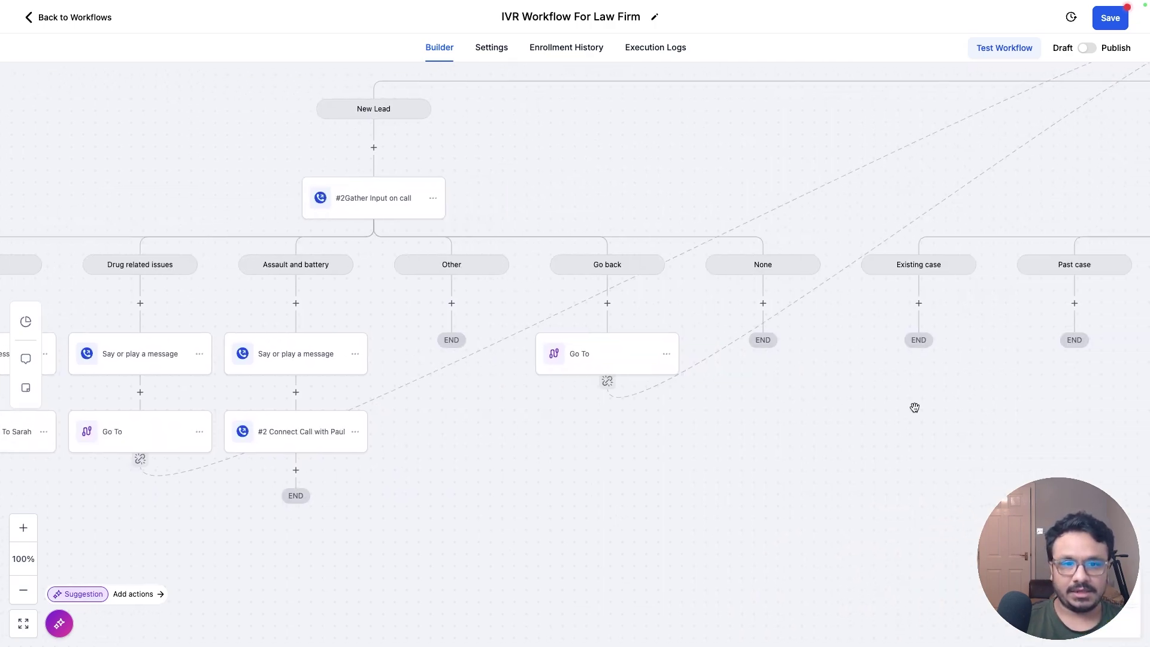
pyautogui.moveTo(1065, 406); pyautogui.dragTo(747, 410)
pyautogui.moveTo(857, 384); pyautogui.dragTo(450, 418)
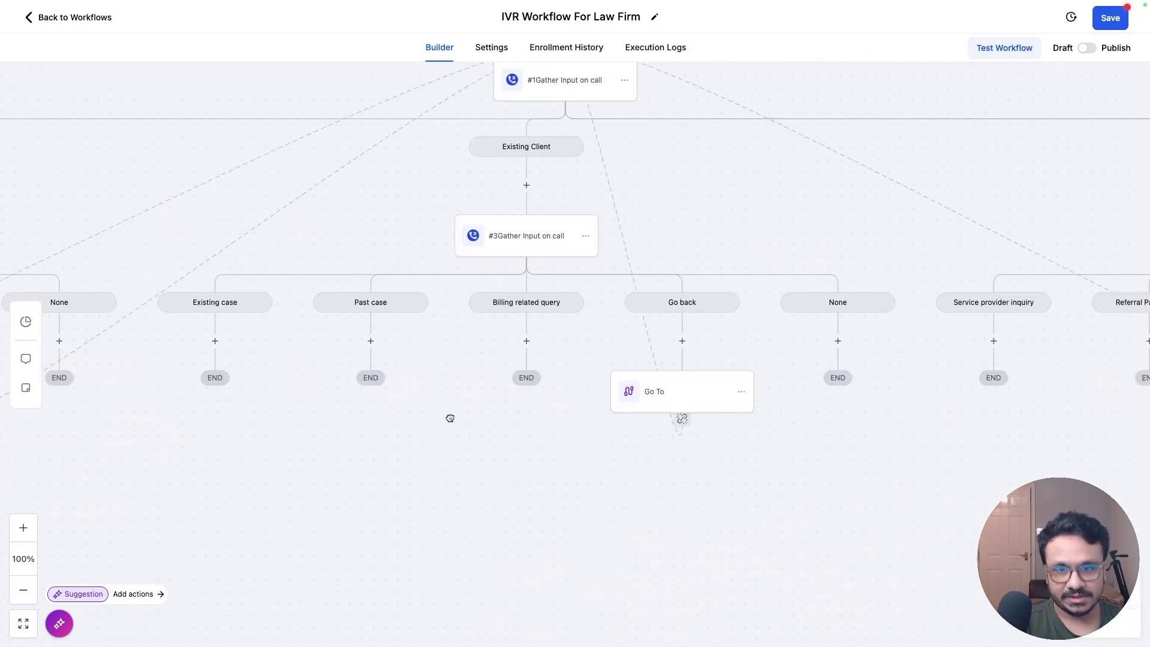
pyautogui.moveTo(786, 396); pyautogui.dragTo(550, 391)
pyautogui.moveTo(872, 403); pyautogui.dragTo(596, 403)
pyautogui.moveTo(774, 423); pyautogui.dragTo(619, 390)
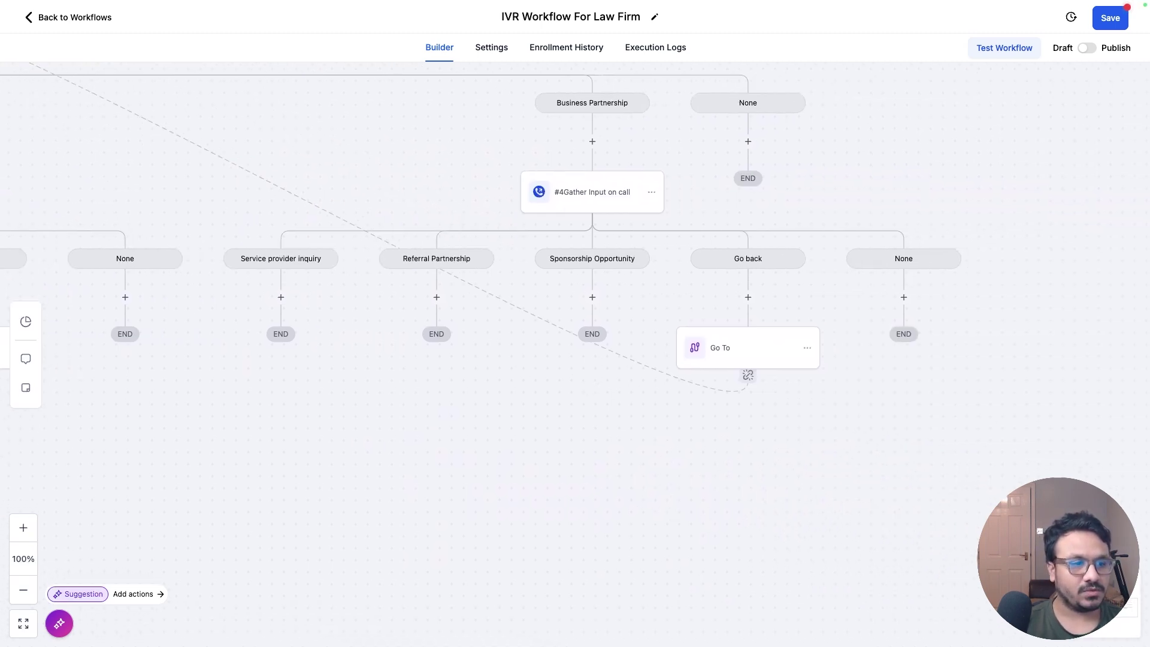
pyautogui.moveTo(769, 429); pyautogui.dragTo(962, 443)
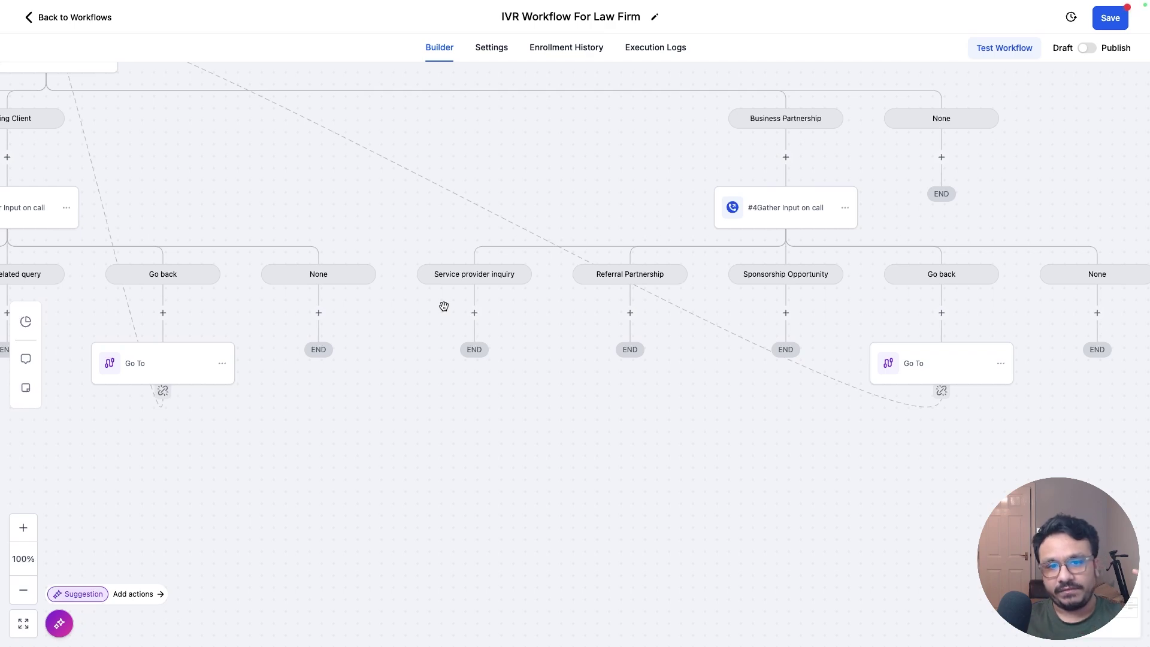
pyautogui.click(474, 312)
# Step: Add a Gather Input On Call step prompting 'Press 1 for vendor related queries…'
pyautogui.write('gather')
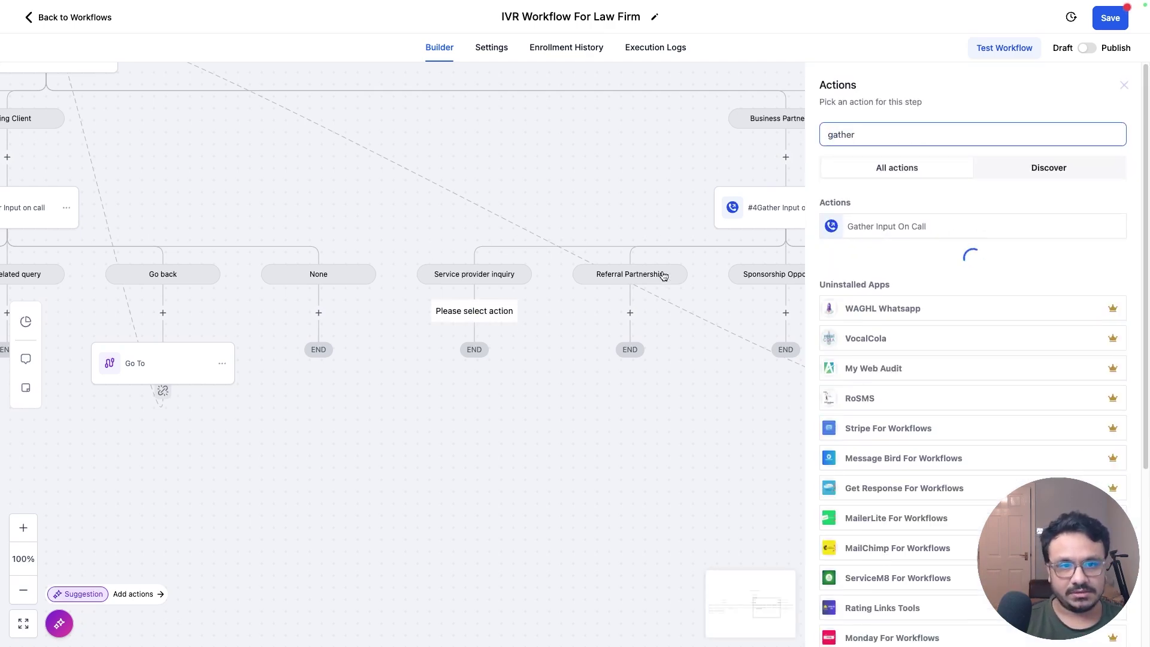
pyautogui.click(886, 226)
pyautogui.tripleClick(881, 279)
pyautogui.write('Press 1 for ve')
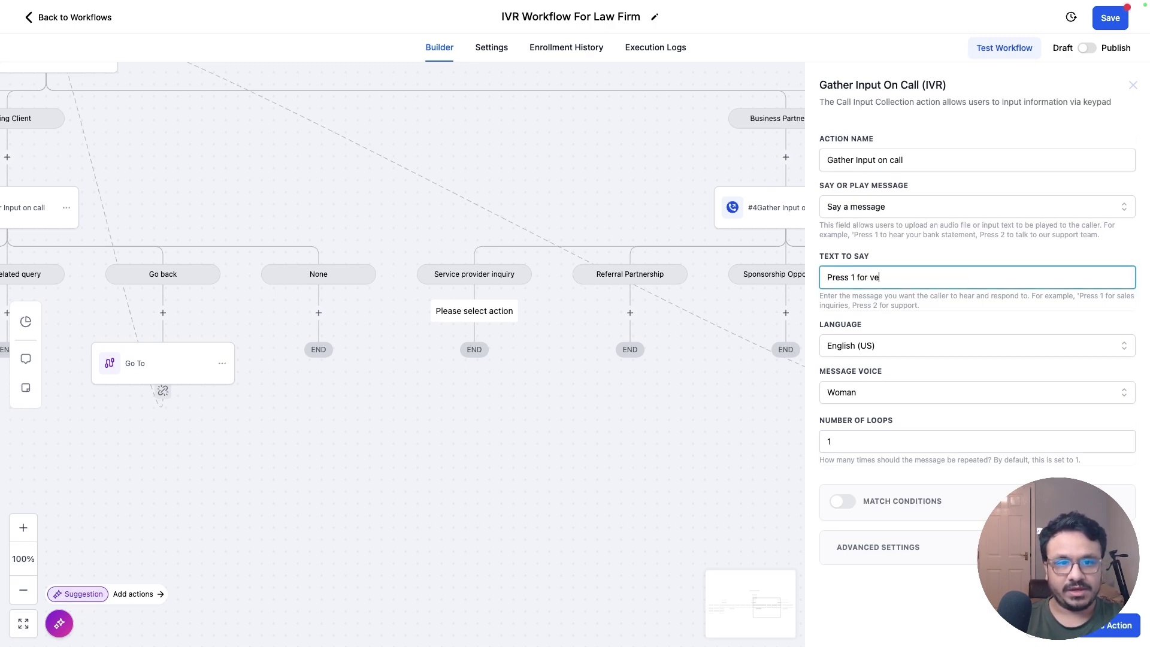
pyautogui.write('ndor related queeries, press 2 for other, press 0 to go back.')
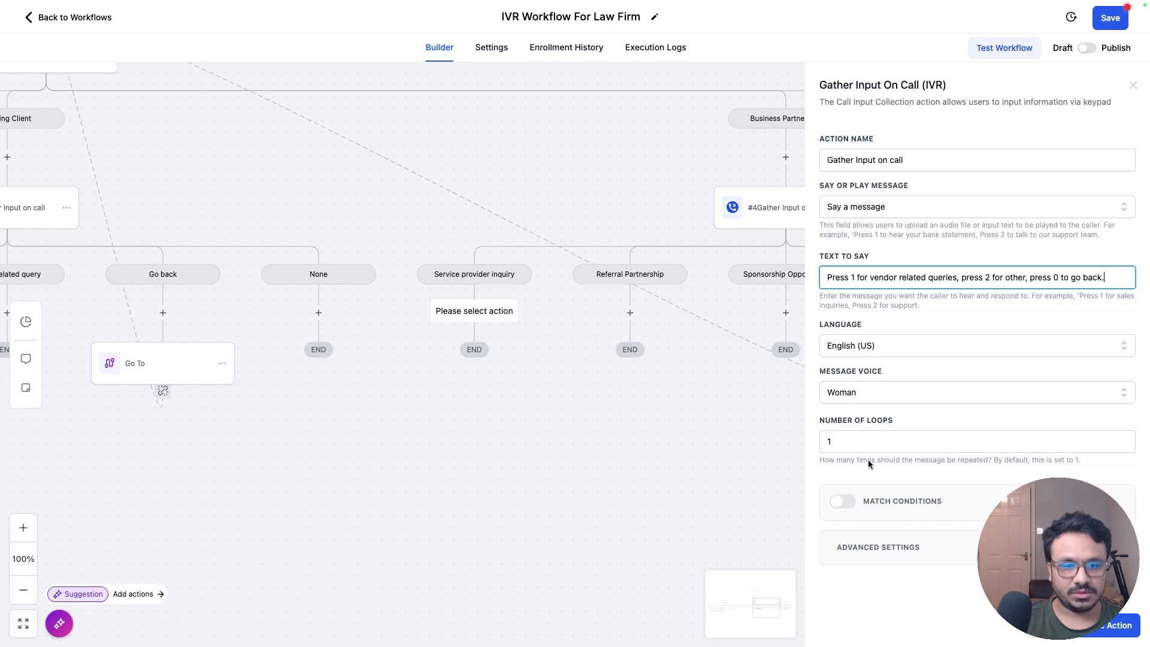
# Step: Add keypad branches Vendor (1), Other (2) and Go back (0), then save the menu
pyautogui.click(843, 503)
pyautogui.scroll(-3, 944, 364)
pyautogui.click(945, 367)
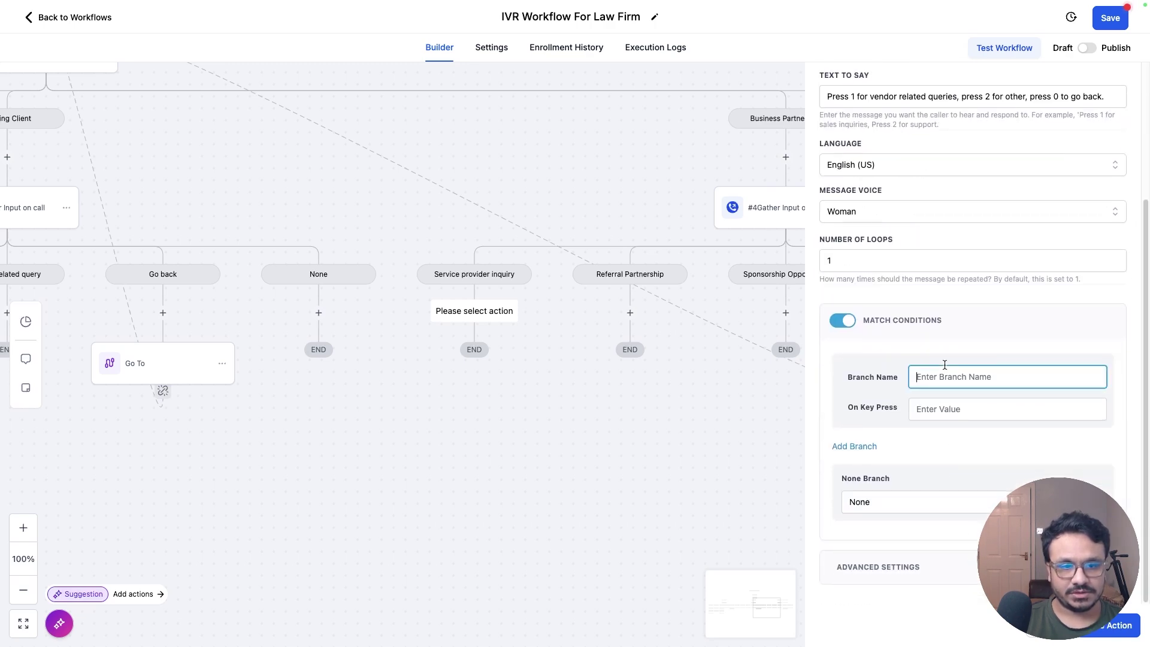
pyautogui.write('Ve')
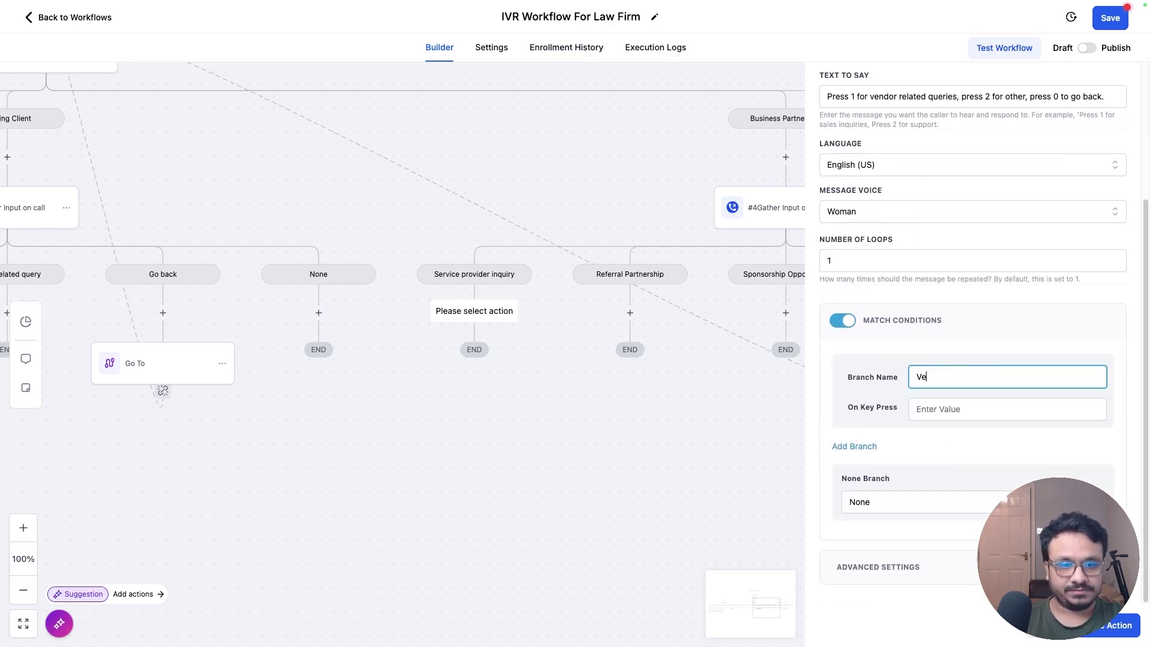
pyautogui.write('rnndor')
pyautogui.press('Tab')
pyautogui.write('1')
pyautogui.click(869, 446)
pyautogui.scroll(1, 970, 359)
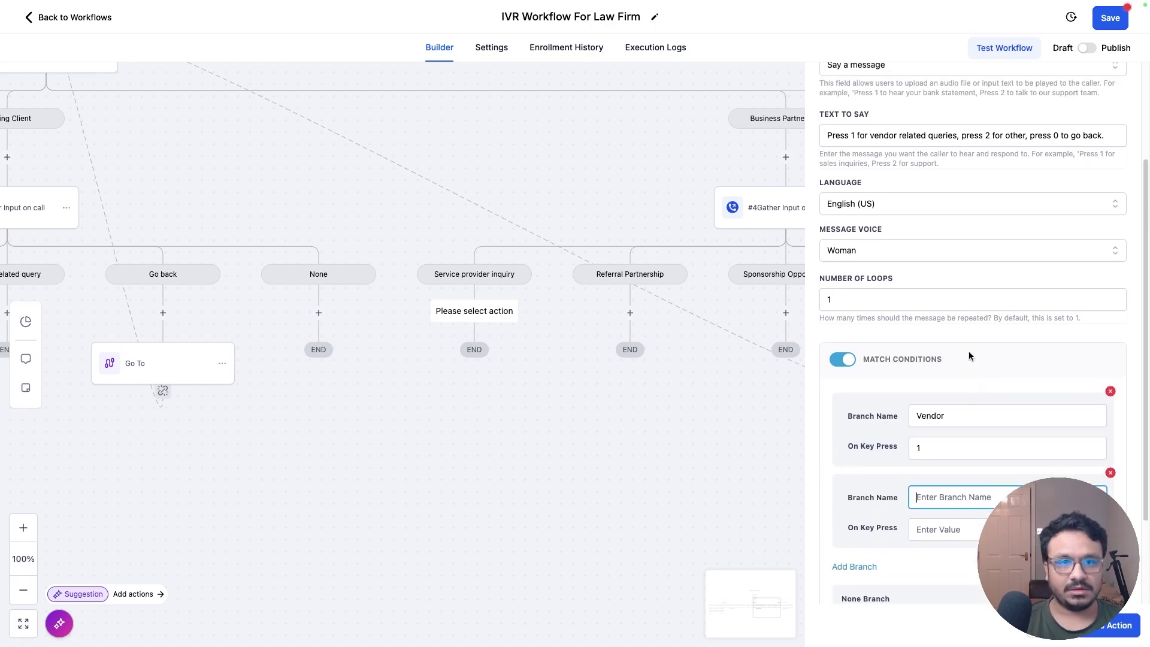
pyautogui.scroll(-2, 970, 357)
pyautogui.write('Other')
pyautogui.press('Tab')
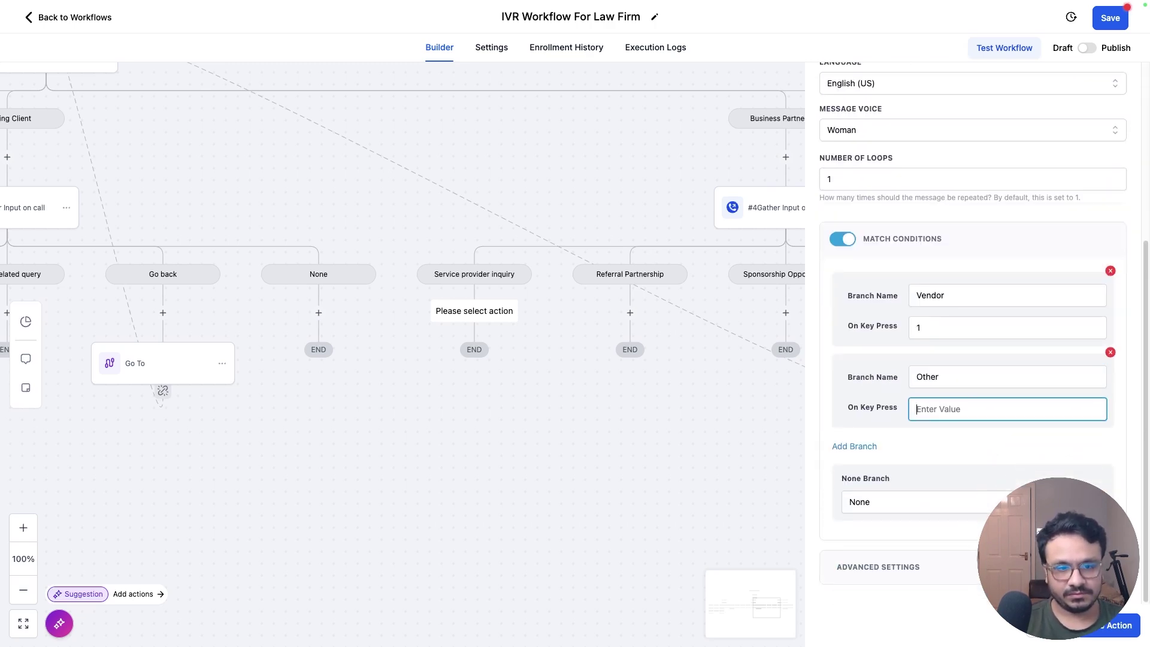
pyautogui.write('2')
pyautogui.click(866, 447)
pyautogui.write('Go back')
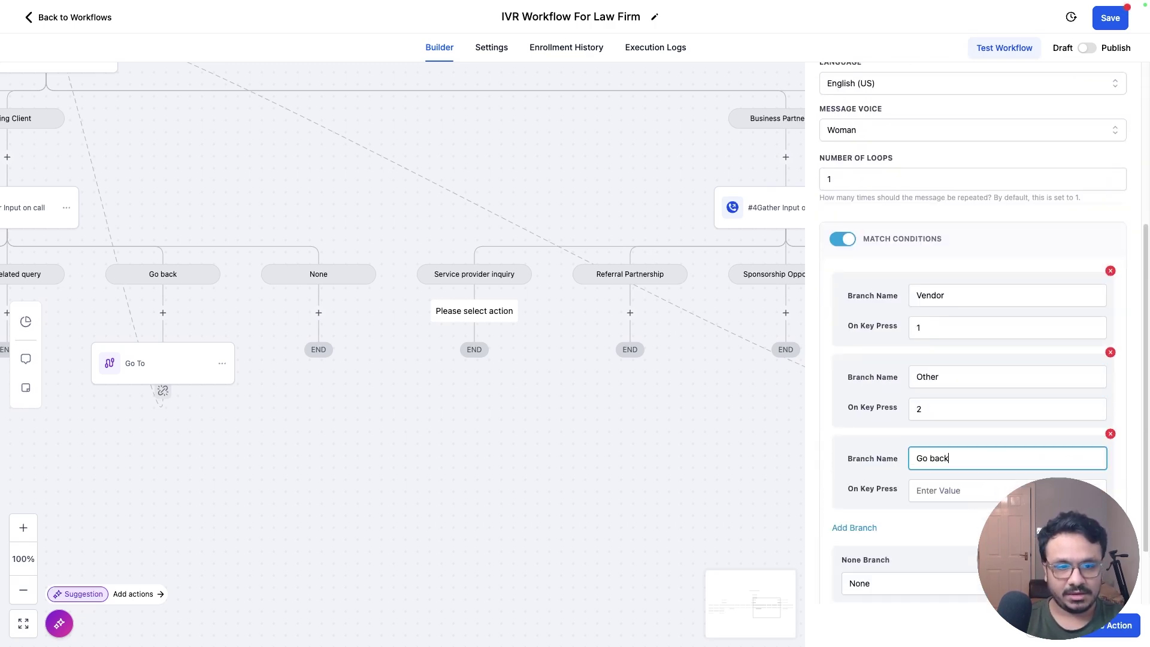
pyautogui.click(941, 499)
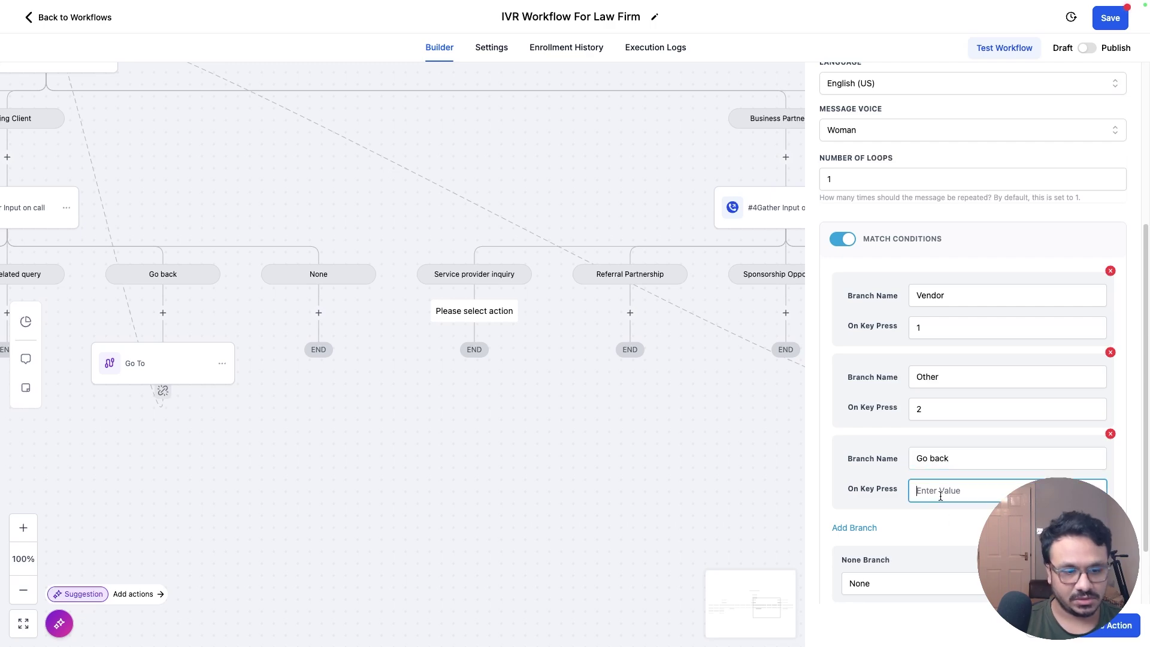
pyautogui.write('0')
pyautogui.click(1072, 638)
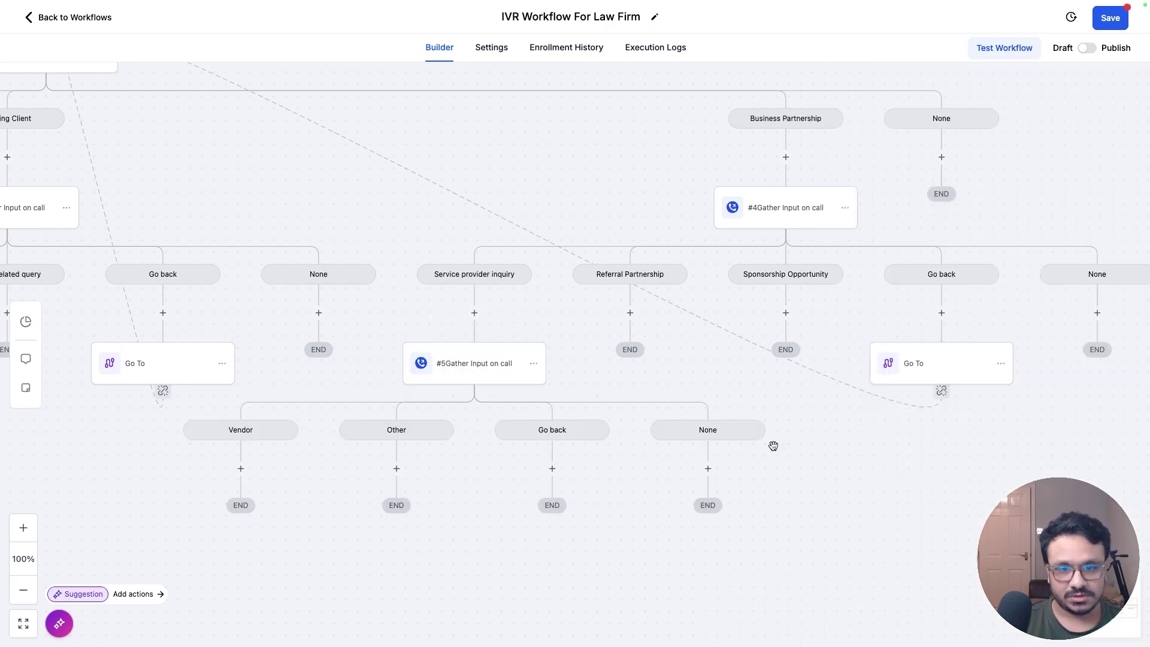
# Step: Add a Go To step under Go back that loops to #1Gather Input on call
pyautogui.click(552, 469)
pyautogui.write('go')
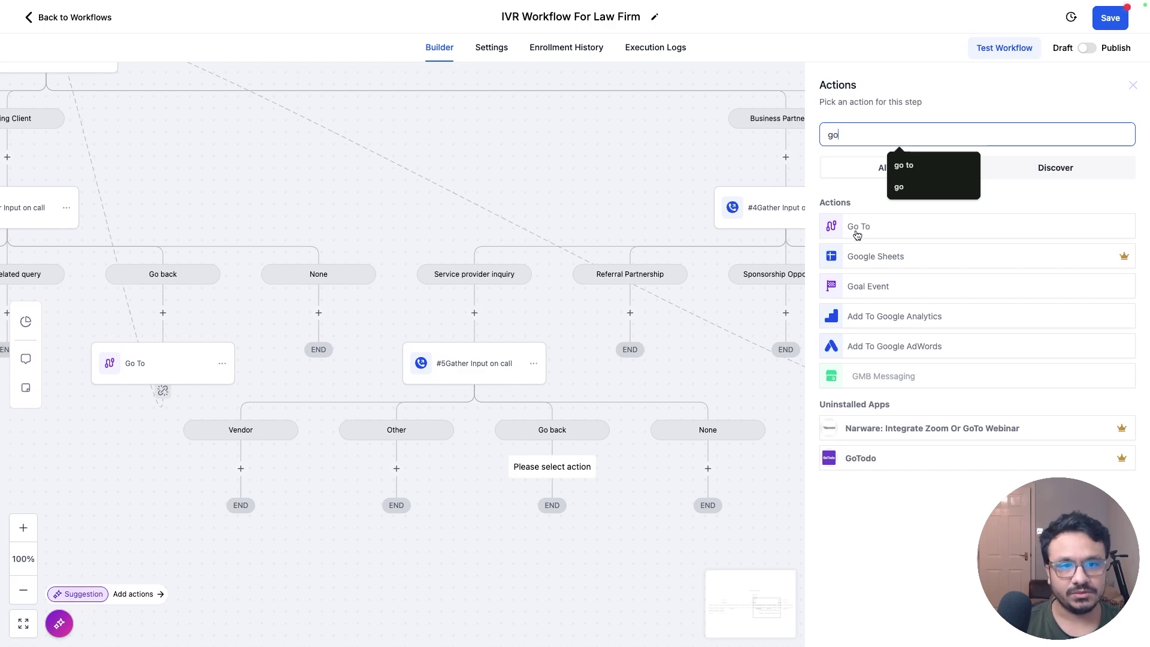
pyautogui.click(858, 233)
pyautogui.click(1115, 626)
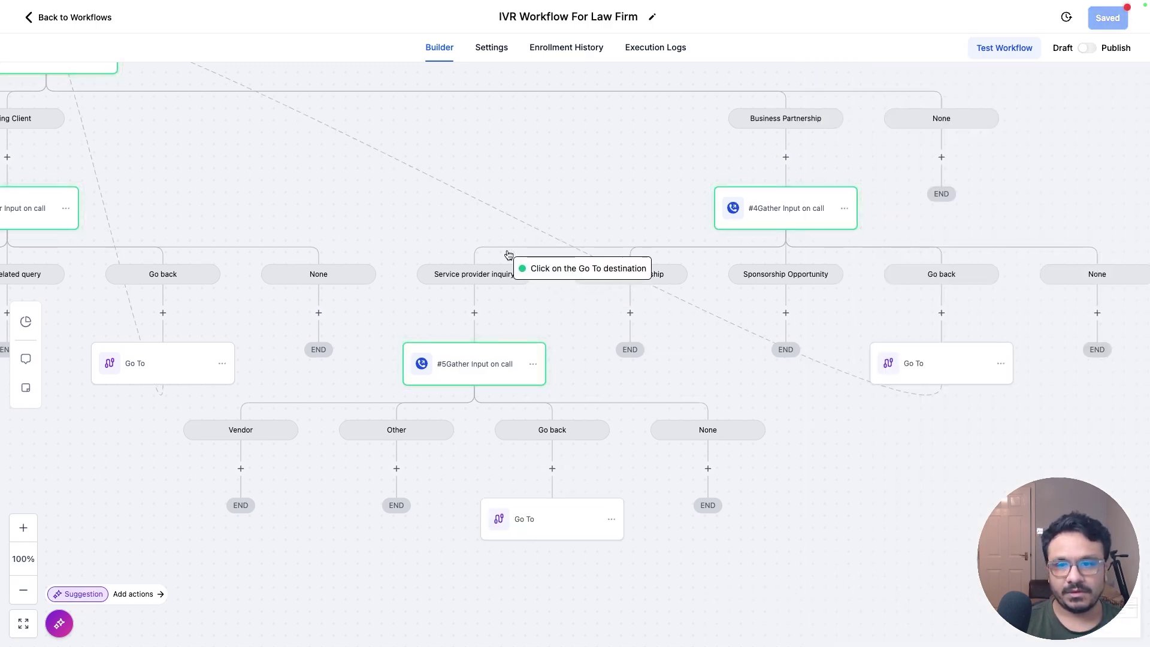
pyautogui.scroll(5, 368, 192)
pyautogui.hscroll(-5, 368, 191)
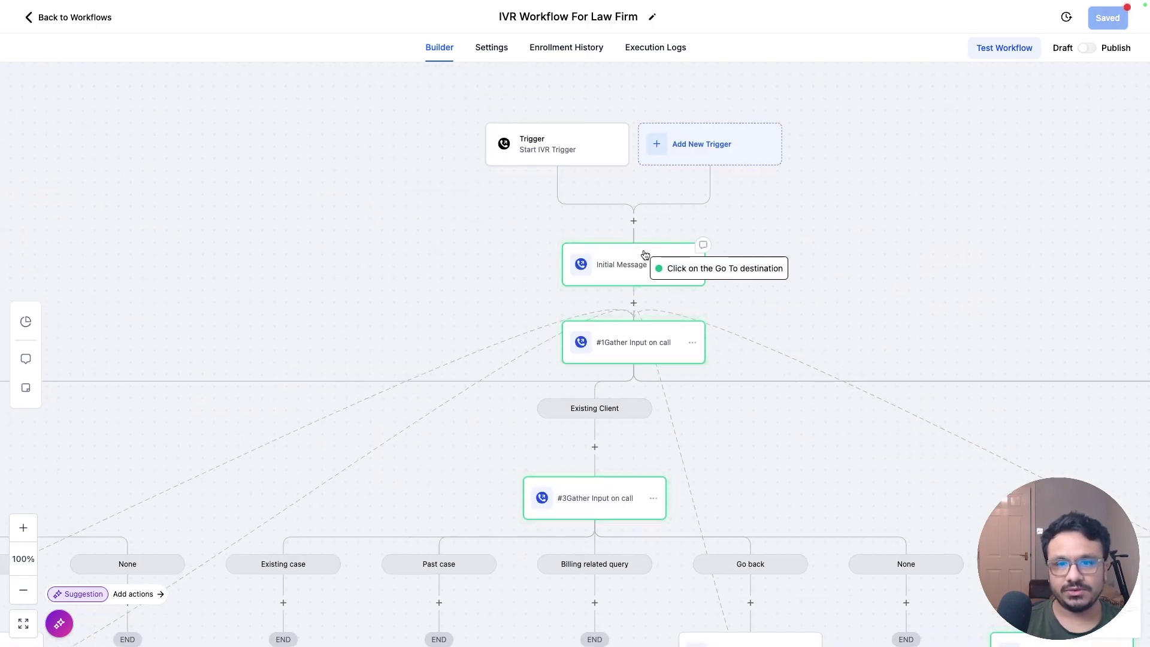
pyautogui.click(635, 340)
# Step: Scroll and pan around the canvas to review the workflow branches
pyautogui.scroll(-5, 851, 421)
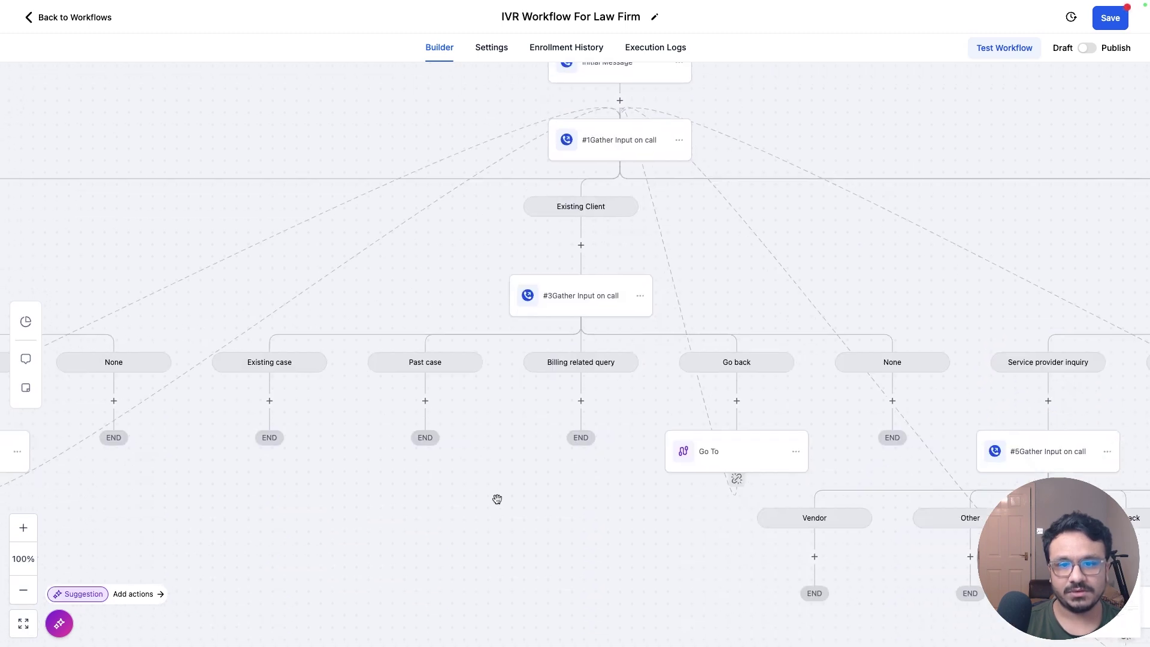
pyautogui.hscroll(-5, 495, 495)
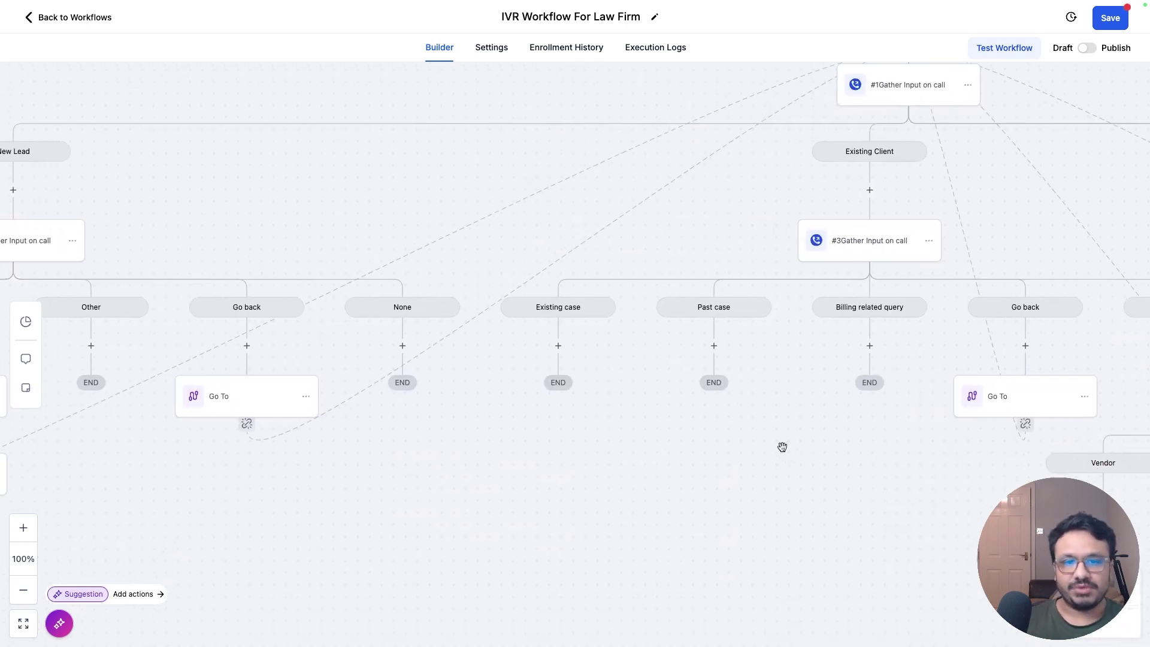
pyautogui.hscroll(-4, 822, 483)
pyautogui.hscroll(-3, 834, 505)
pyautogui.scroll(1, 835, 505)
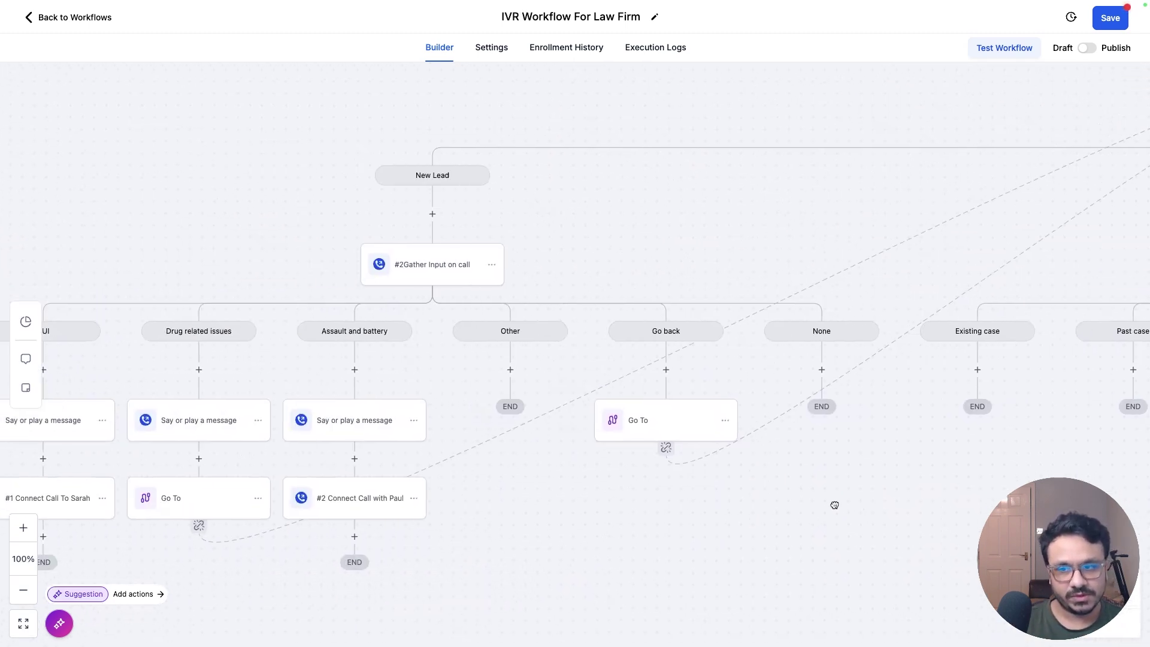
pyautogui.hscroll(10, 834, 505)
pyautogui.scroll(1, 596, 504)
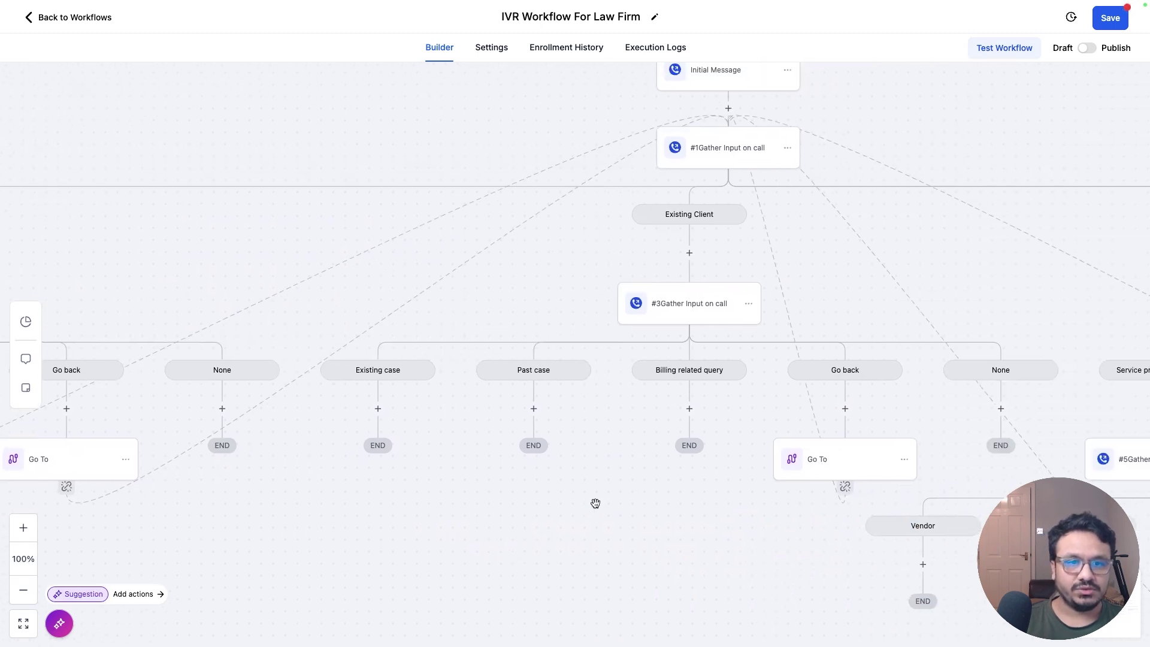
pyautogui.scroll(1, 796, 339)
pyautogui.hscroll(1, 796, 338)
pyautogui.moveTo(796, 339); pyautogui.dragTo(651, 415)
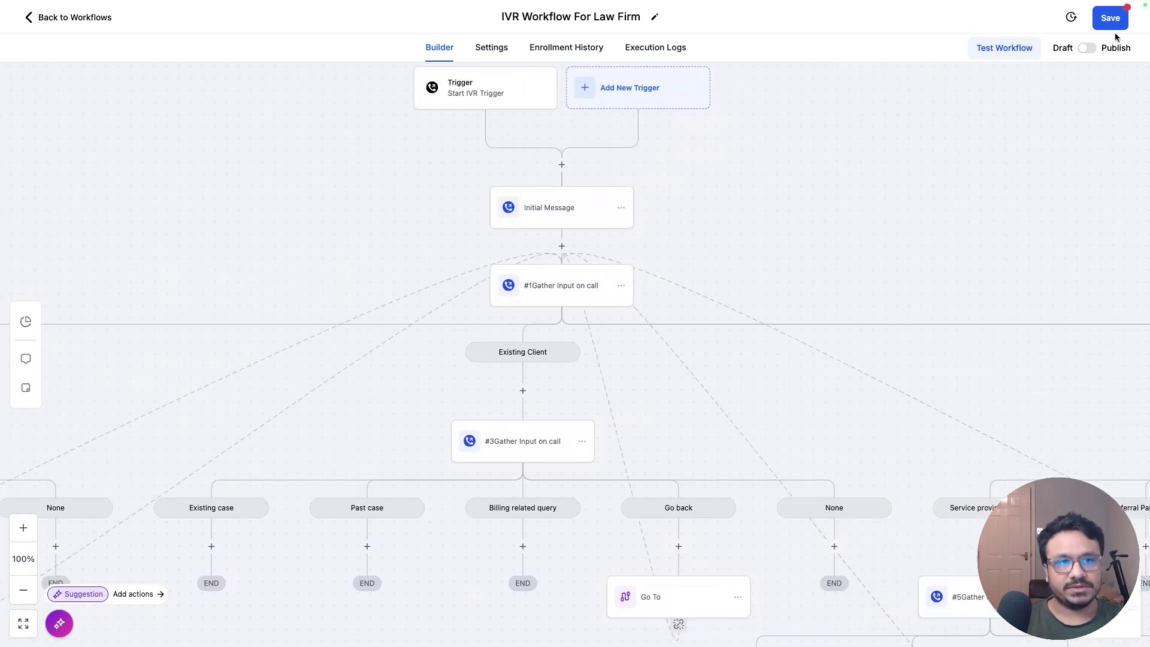
pyautogui.hscroll(5, 708, 144)
pyautogui.scroll(-3, 709, 144)
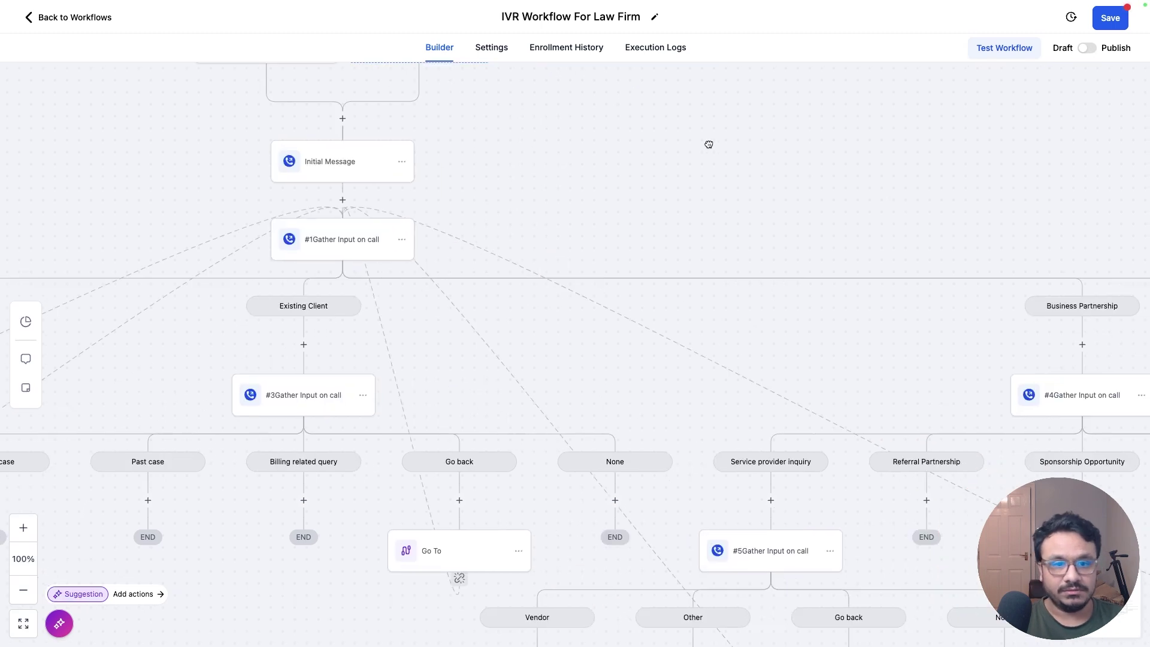
pyautogui.hscroll(2, 842, 367)
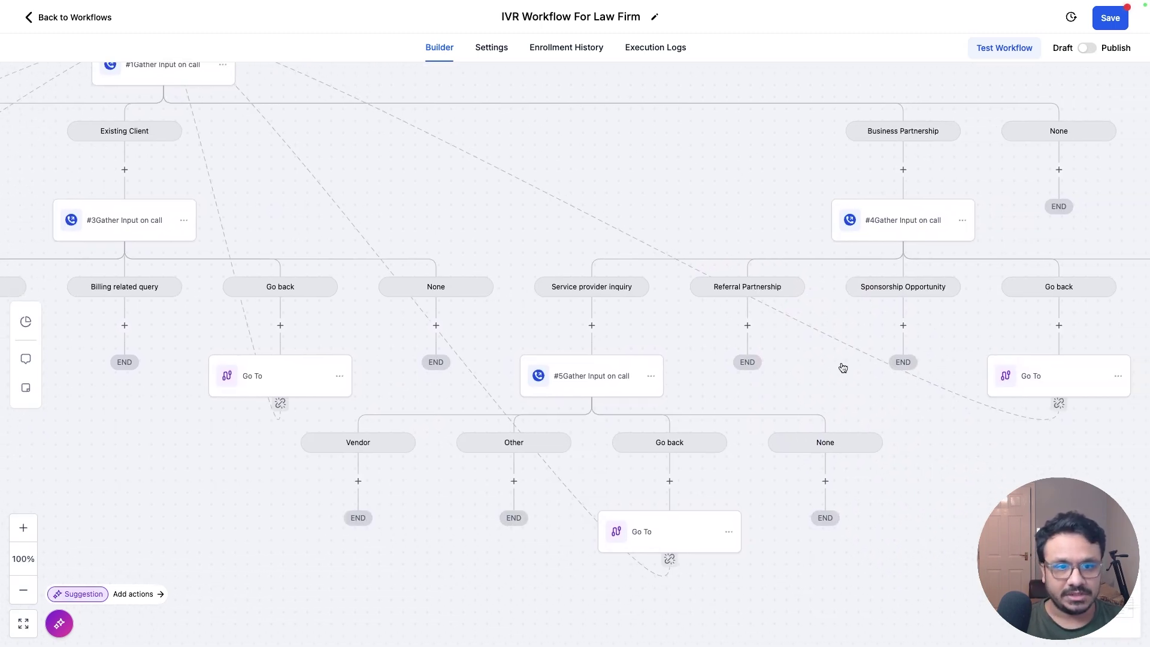
pyautogui.hscroll(-10, 841, 367)
pyautogui.scroll(-3, 842, 368)
pyautogui.hscroll(1, 924, 405)
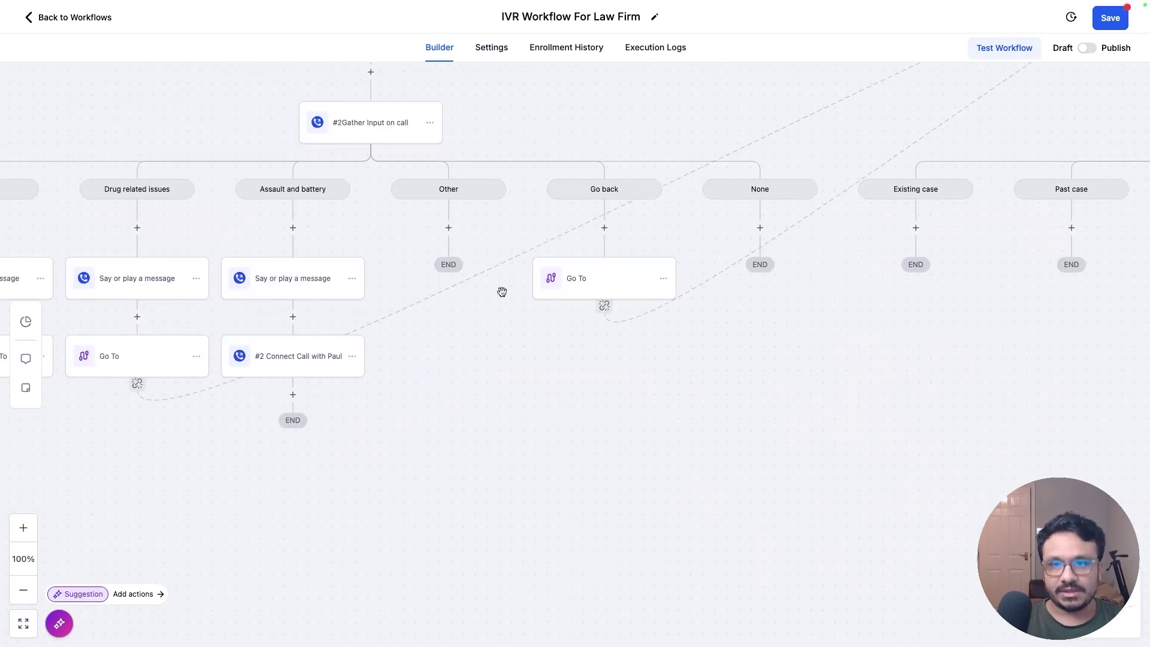
# Step: Add a Say/Play Message under the #2 menu's Other option beginning 'Sorry, we can…'
pyautogui.click(450, 228)
pyautogui.write('sa')
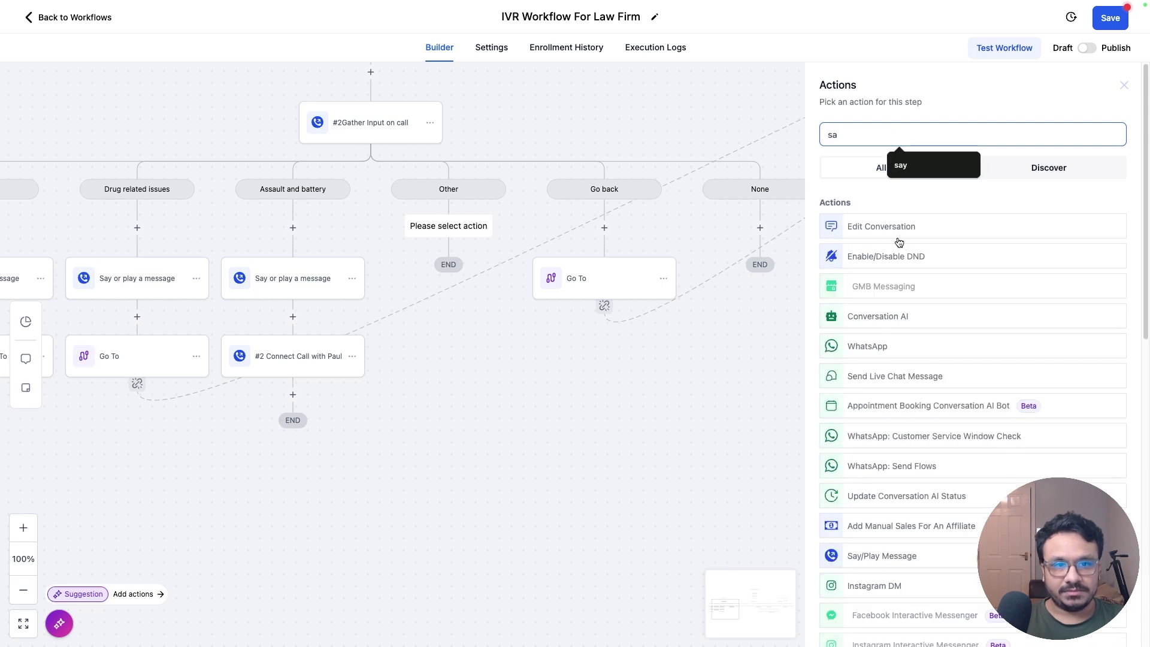
pyautogui.write('y')
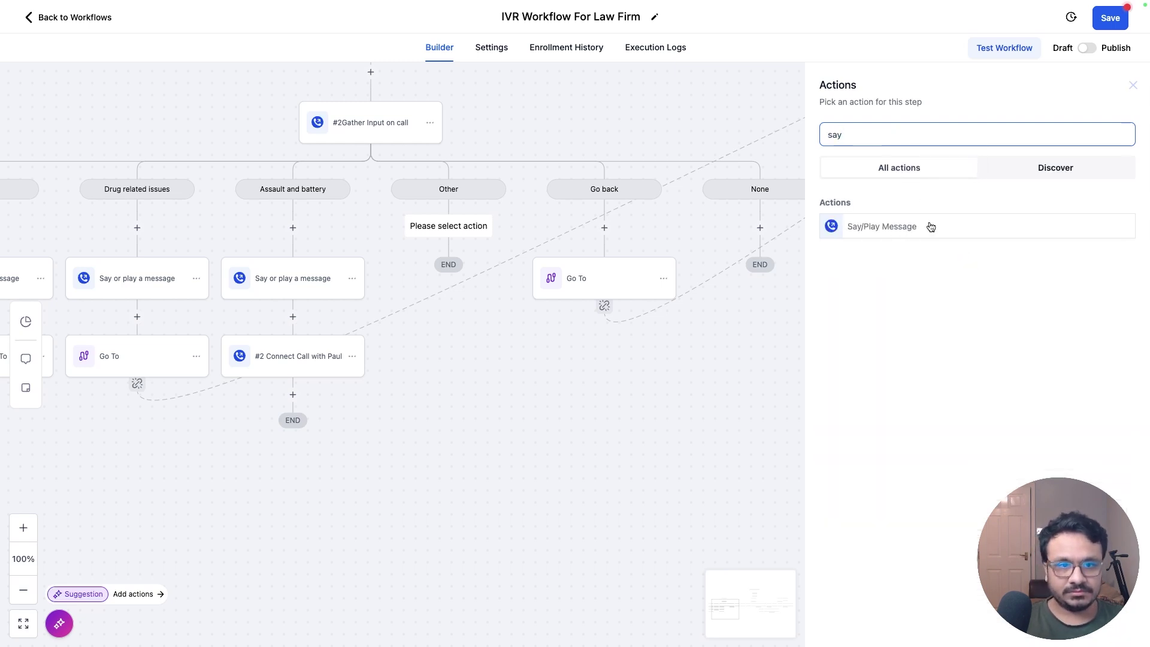
pyautogui.click(929, 226)
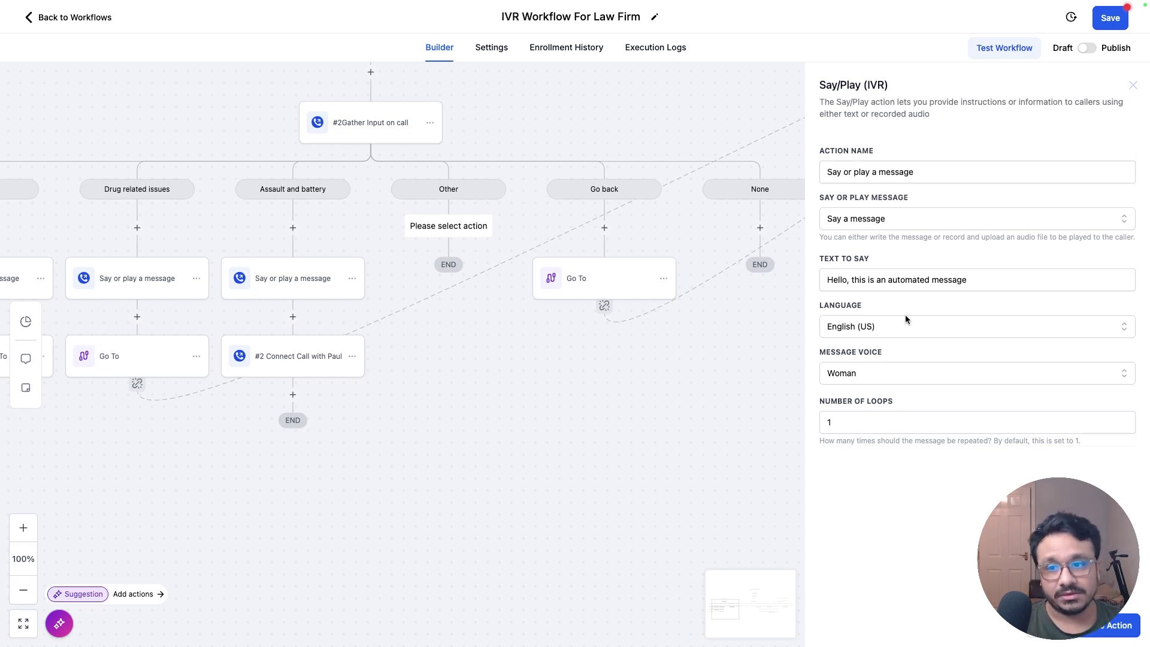
pyautogui.tripleClick(892, 280)
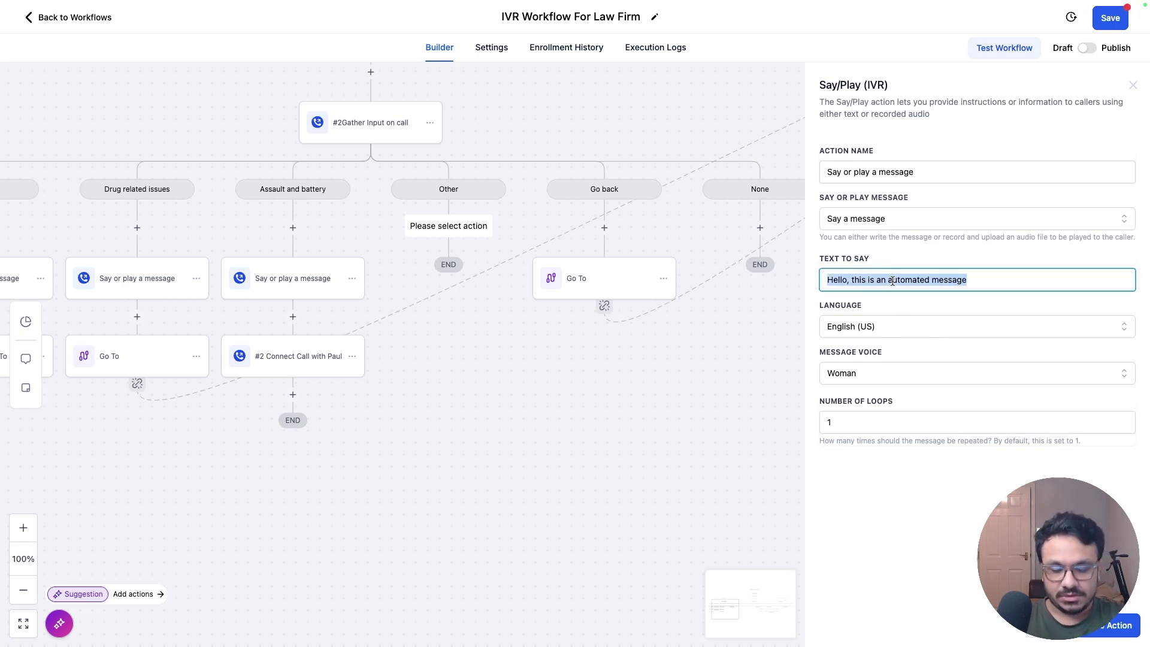
pyautogui.write('Sorry, we ')
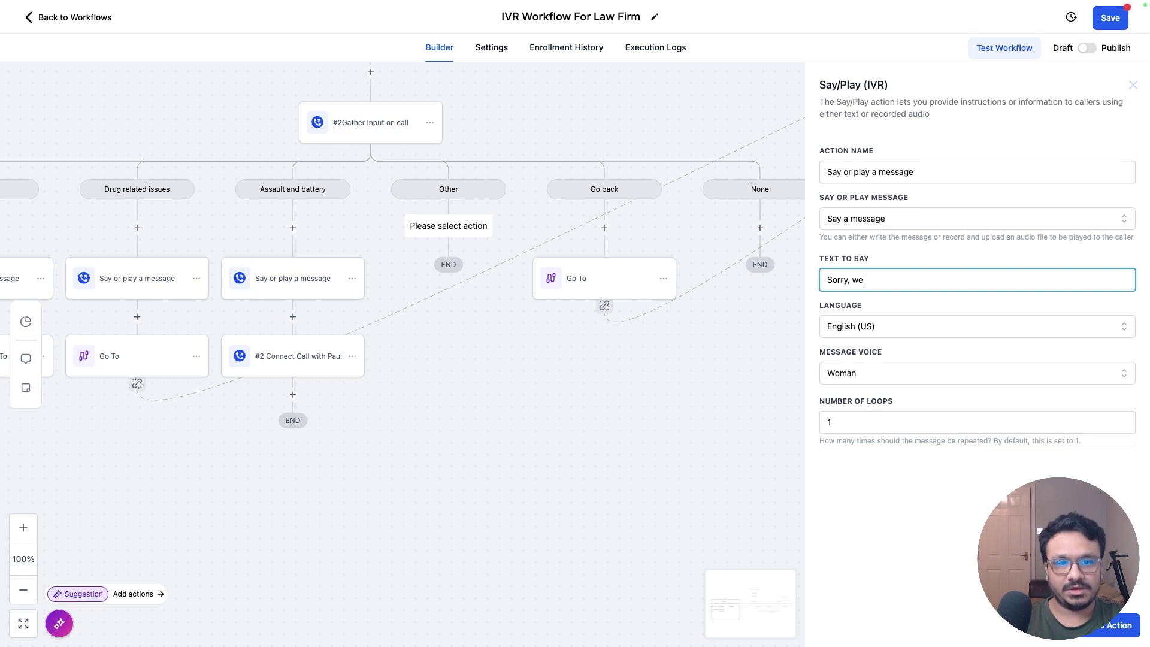
pyautogui.write("can't help you at the moment.")
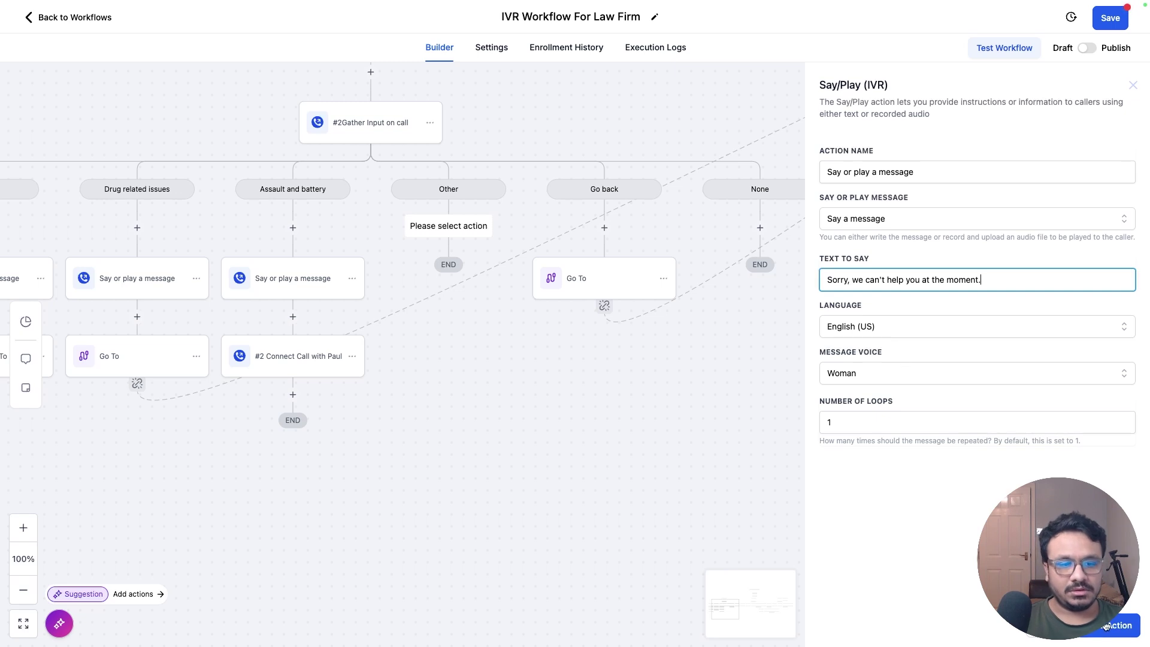
pyautogui.click(1107, 626)
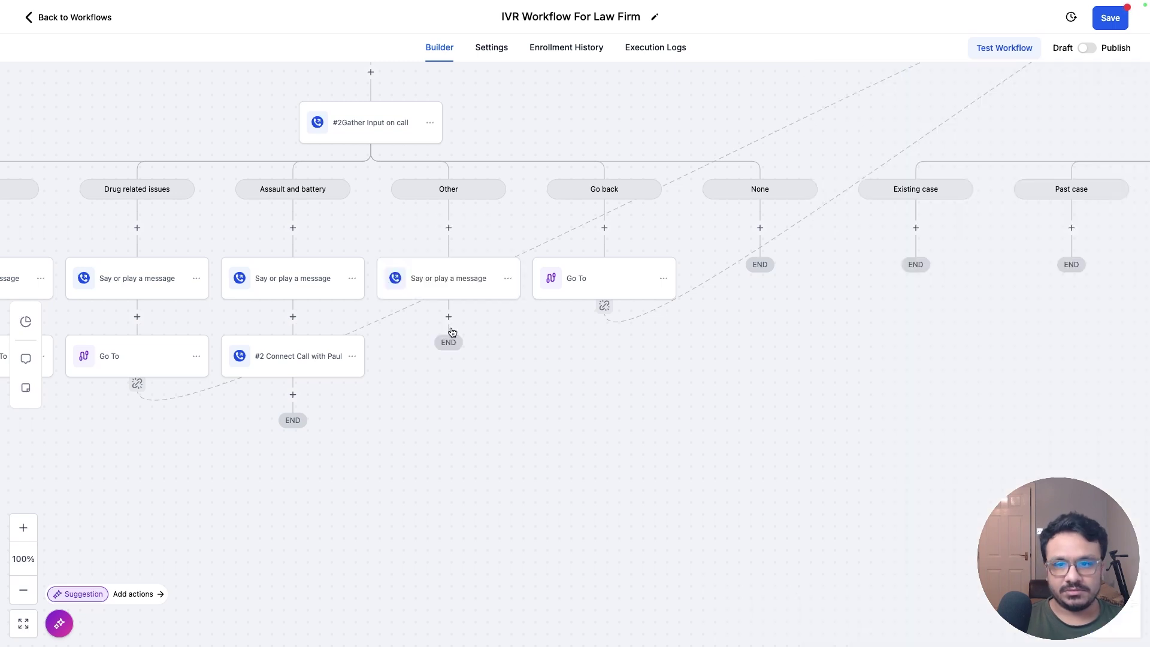
# Step: Add an End Call step after the apology, leaving voice instructions off
pyautogui.click(449, 318)
pyautogui.write('end')
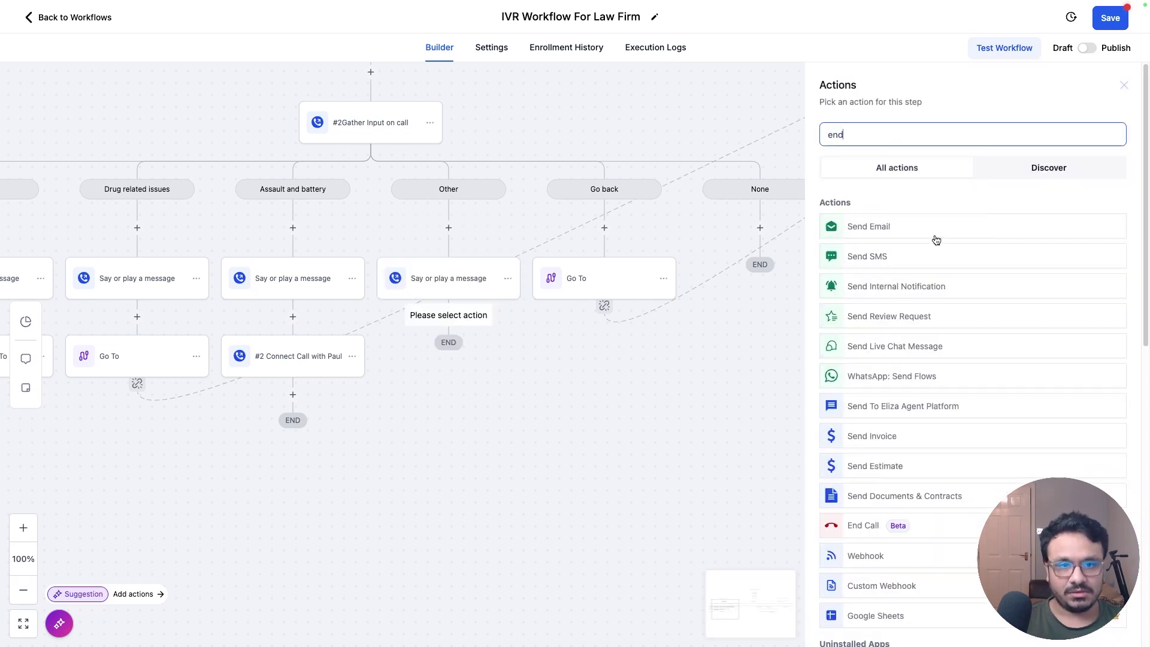
pyautogui.click(875, 528)
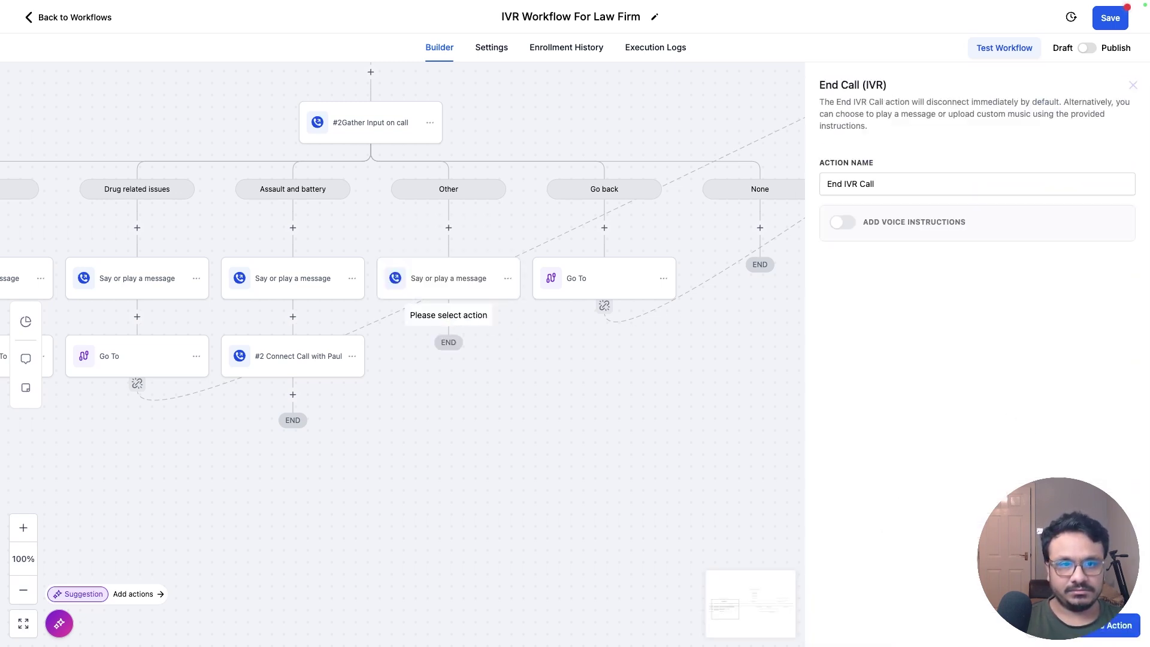
pyautogui.click(841, 223)
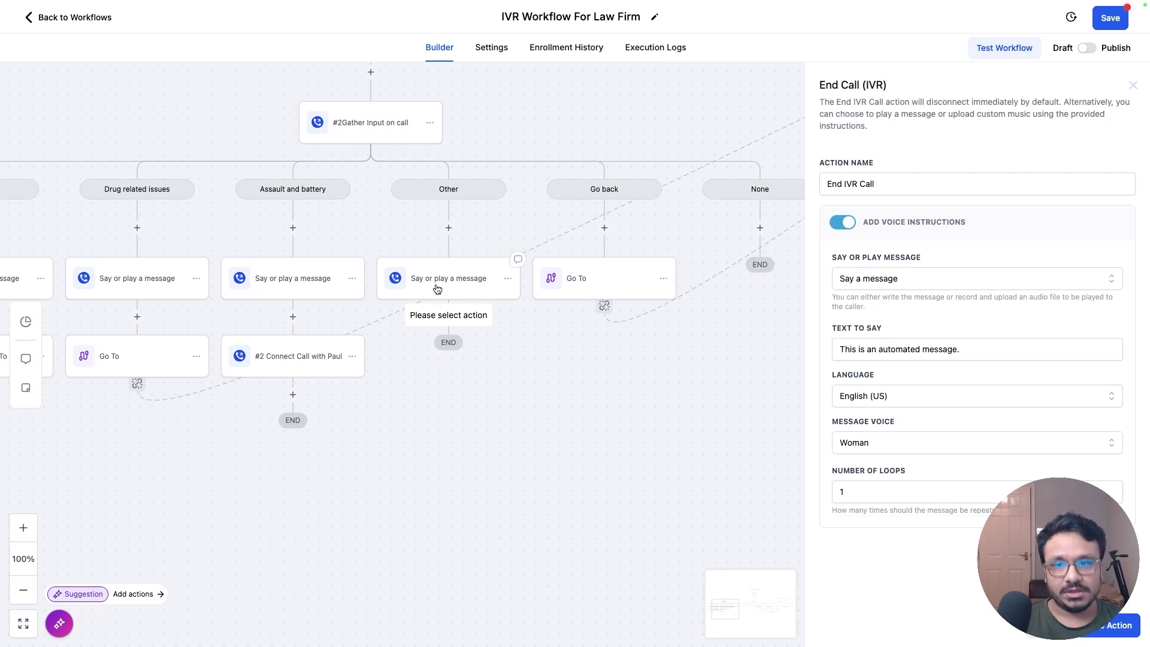
pyautogui.click(839, 226)
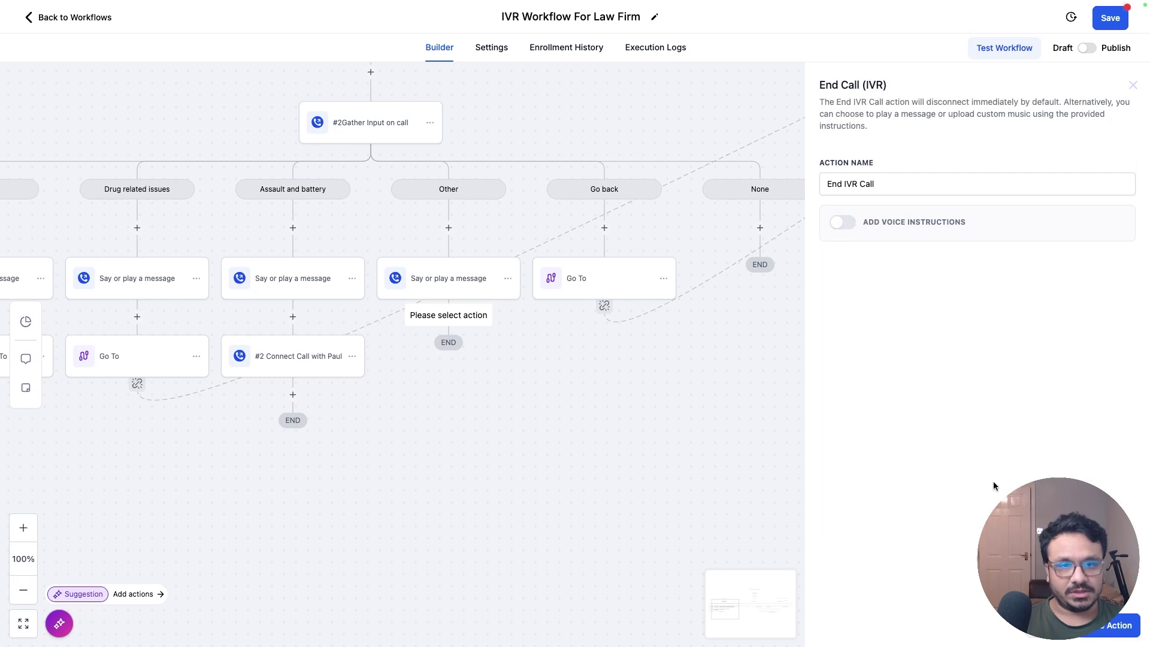
pyautogui.click(1120, 629)
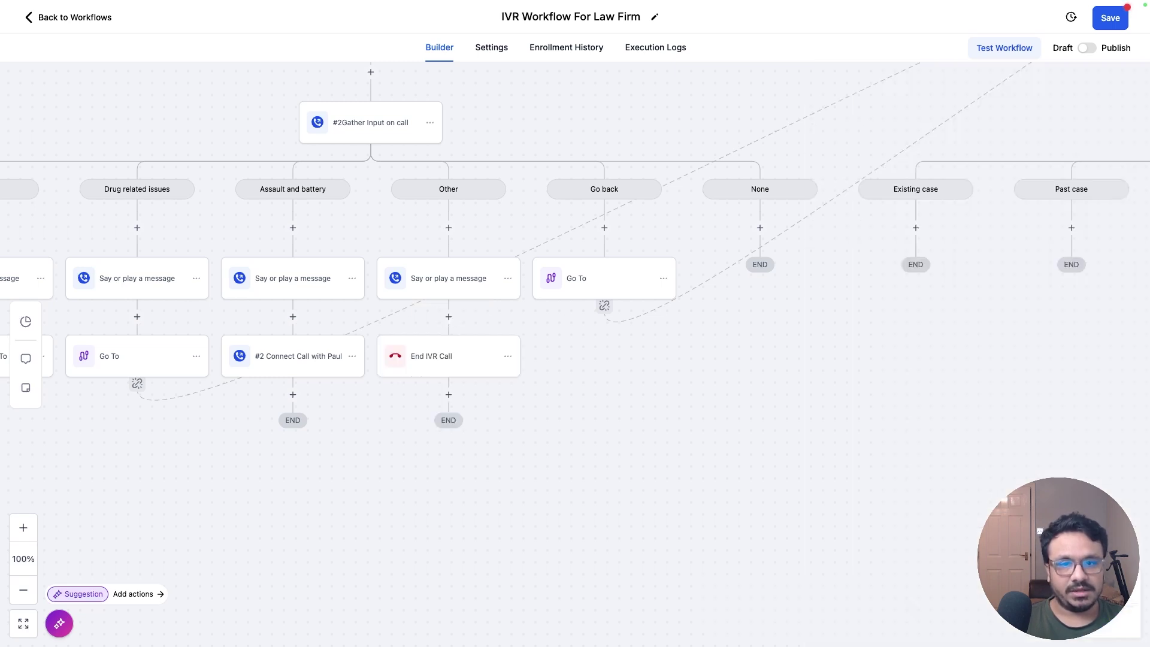
# Step: Switch the workflow to Publish and pan back to the trigger at the top
pyautogui.click(1086, 49)
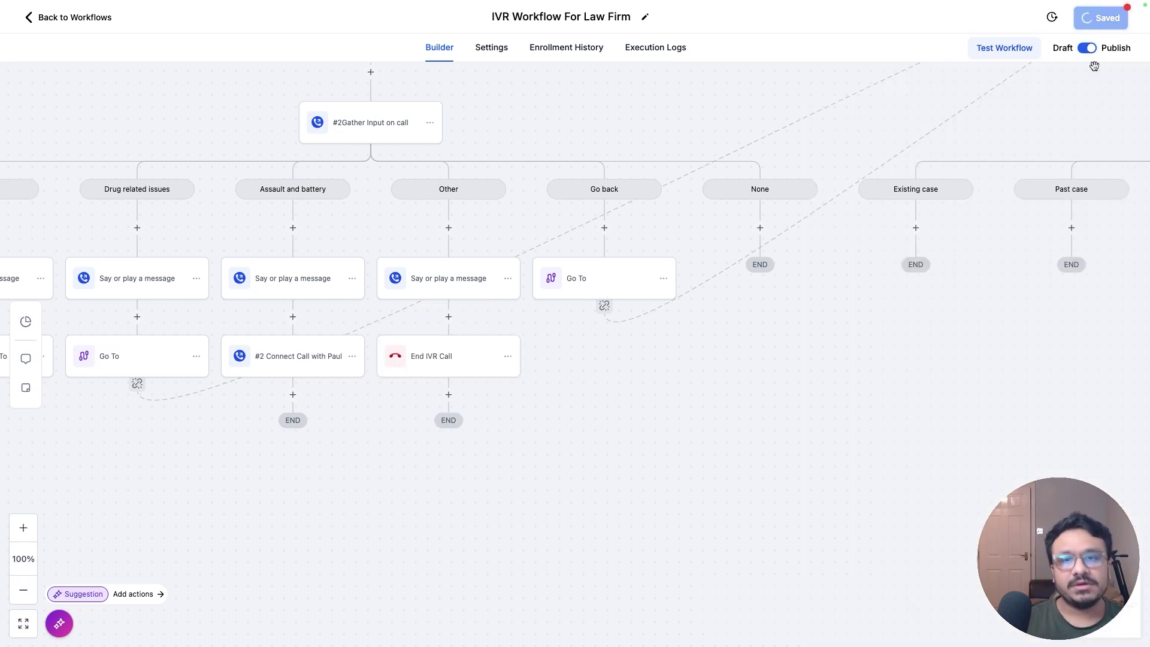
pyautogui.hscroll(10, 817, 434)
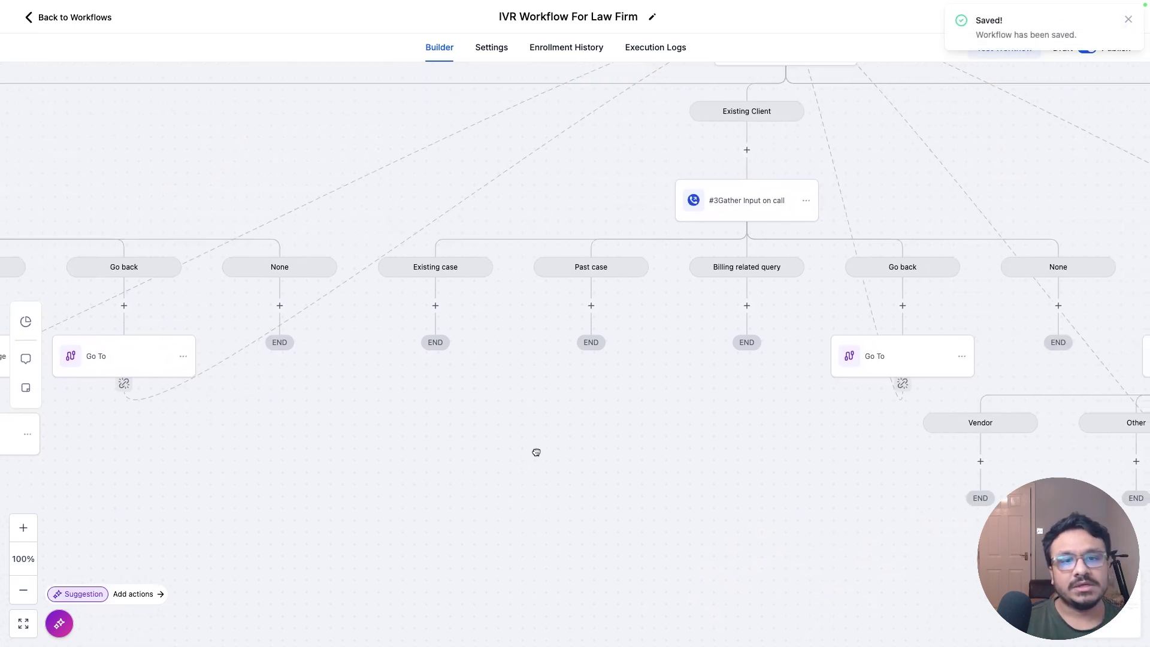
pyautogui.hscroll(10, 639, 447)
pyautogui.scroll(5, 639, 447)
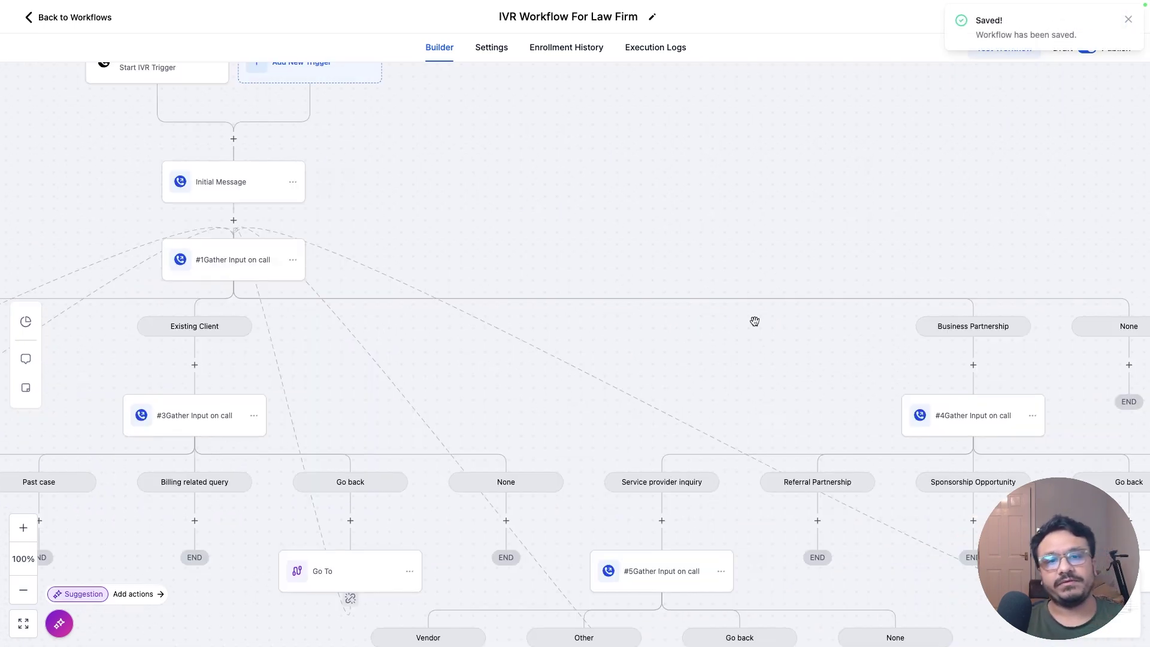
pyautogui.moveTo(567, 435); pyautogui.dragTo(1082, 328)
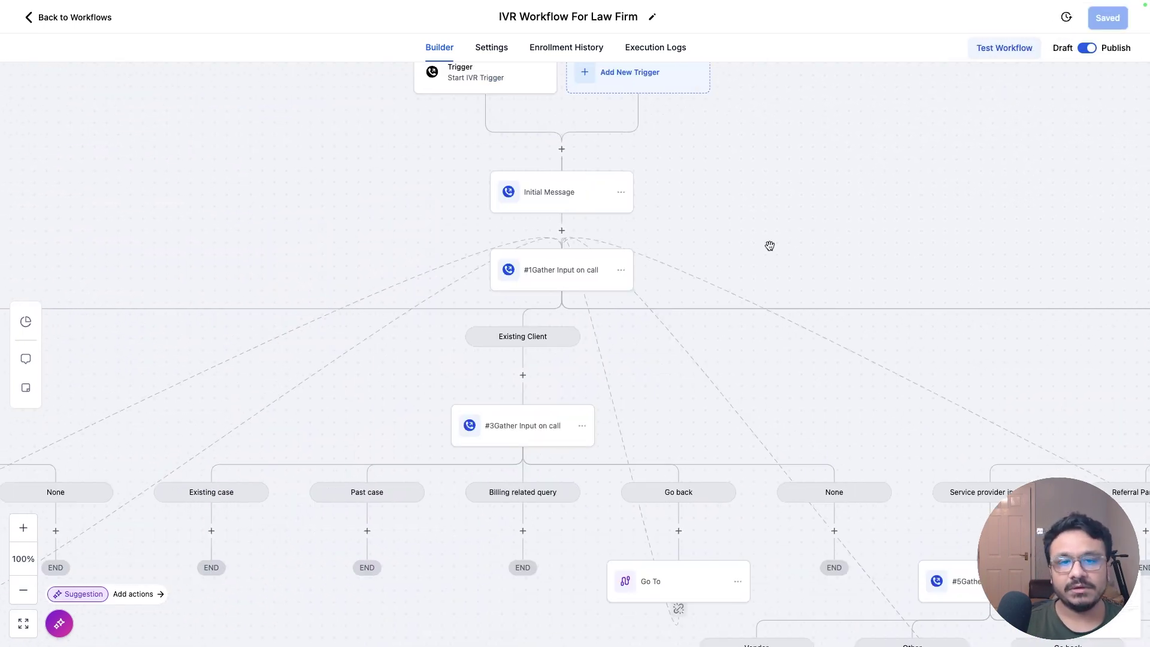
pyautogui.moveTo(768, 246); pyautogui.dragTo(989, 372)
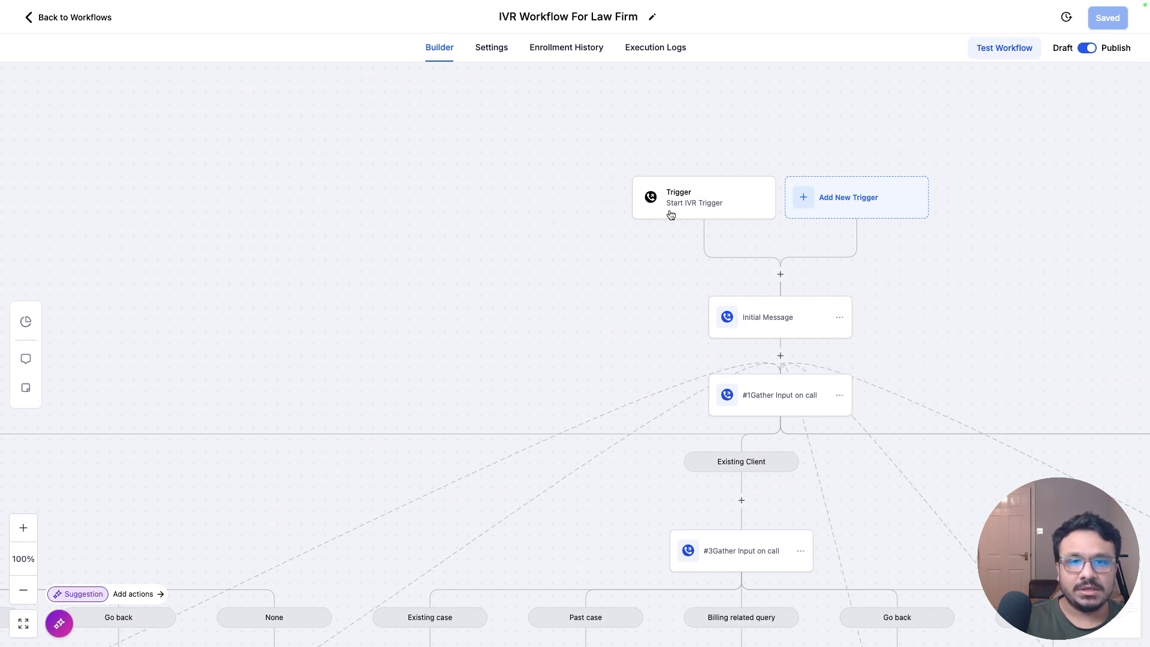
pyautogui.click(697, 212)
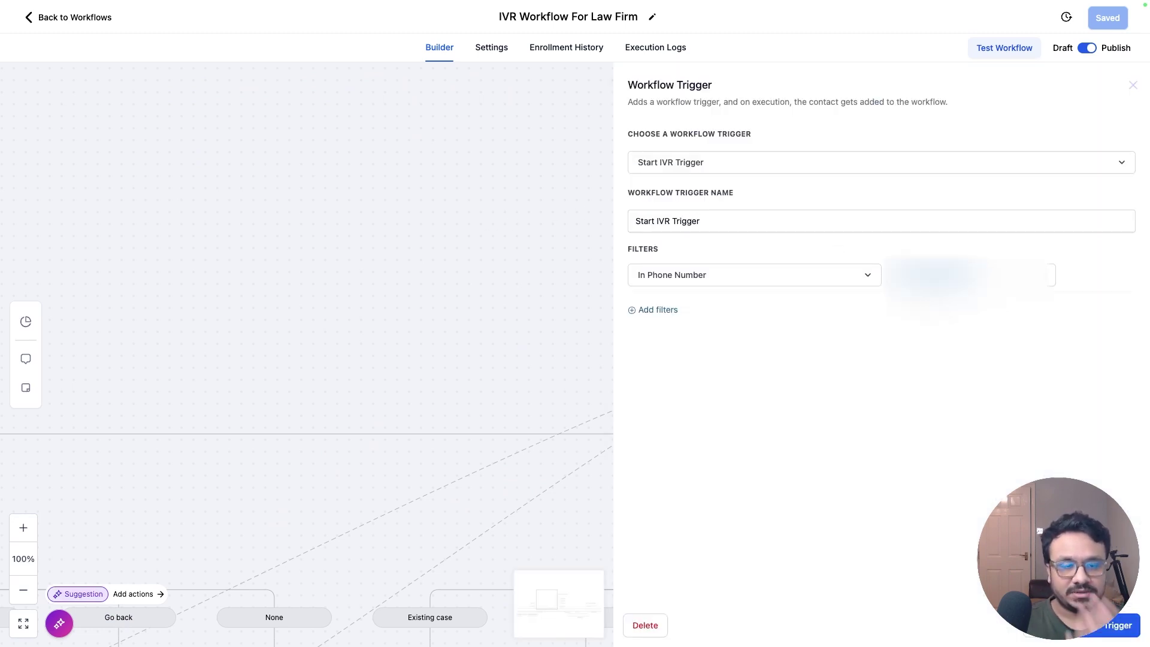
pyautogui.click(1133, 86)
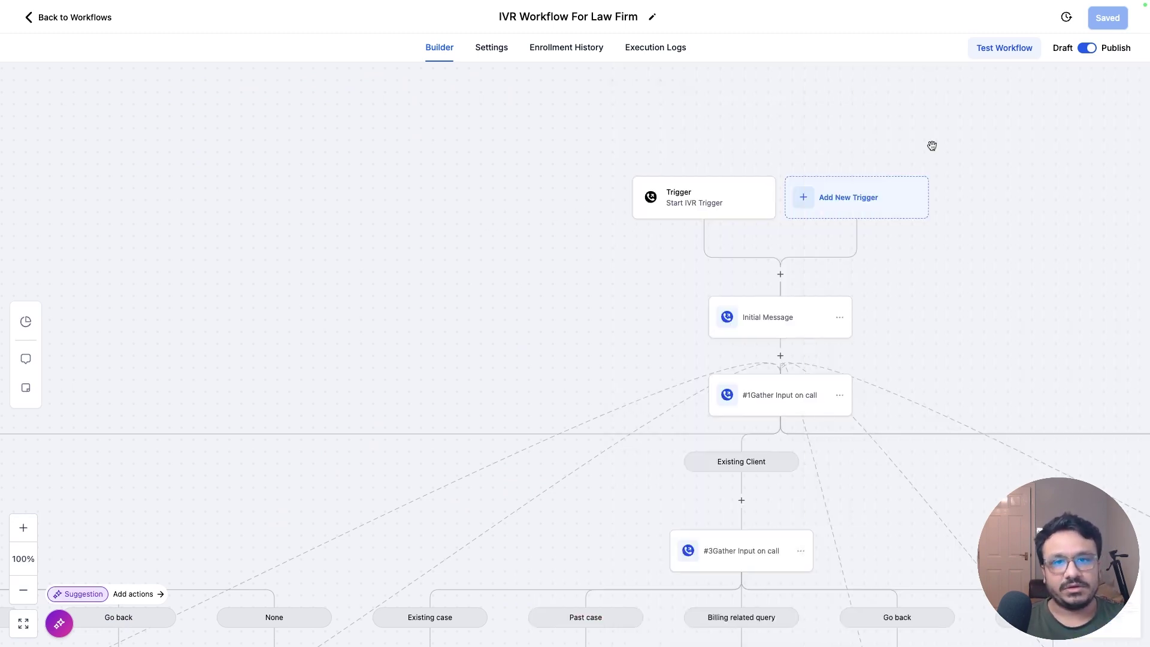
pyautogui.moveTo(695, 133); pyautogui.dragTo(694, 103)
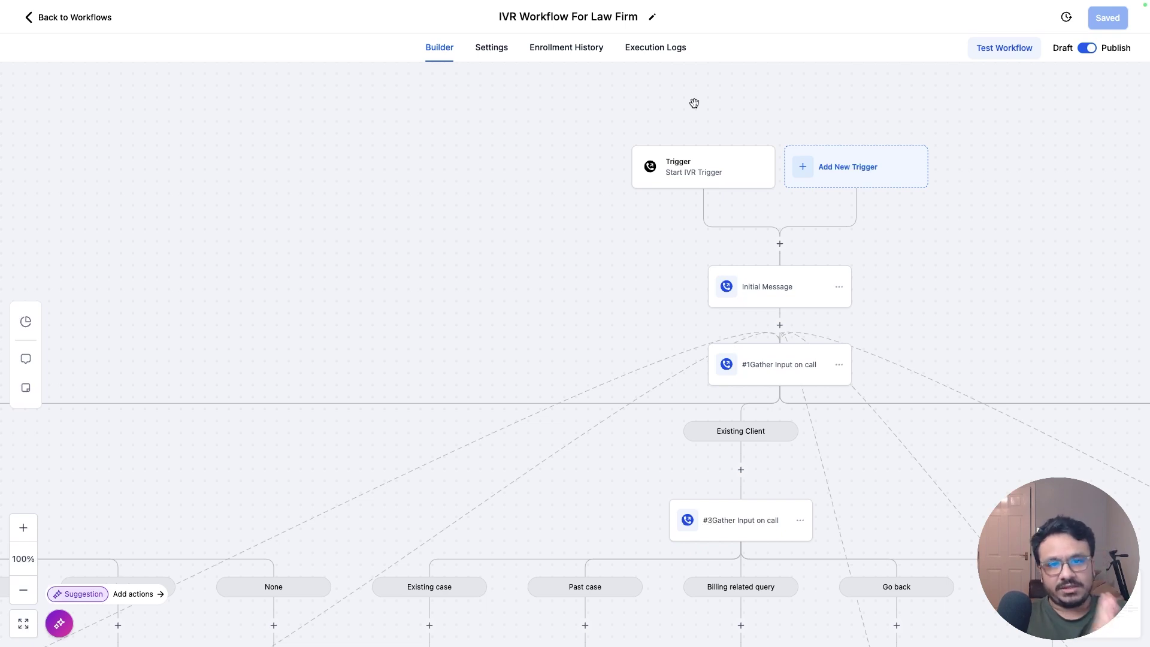